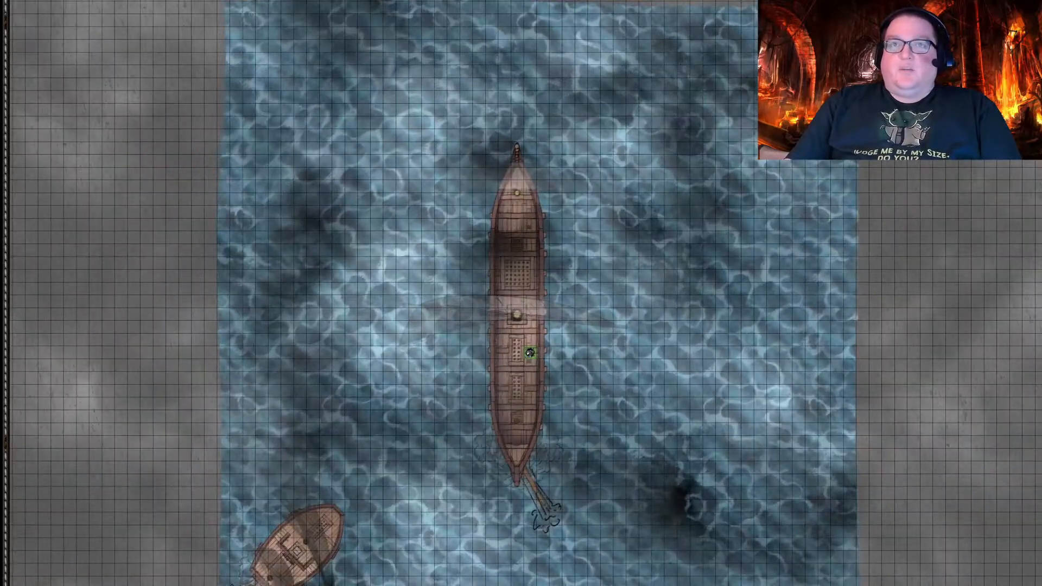
# Switch to Dungeondraft and open the existing square ocean map
pyautogui.scroll(-1, 671, 296)
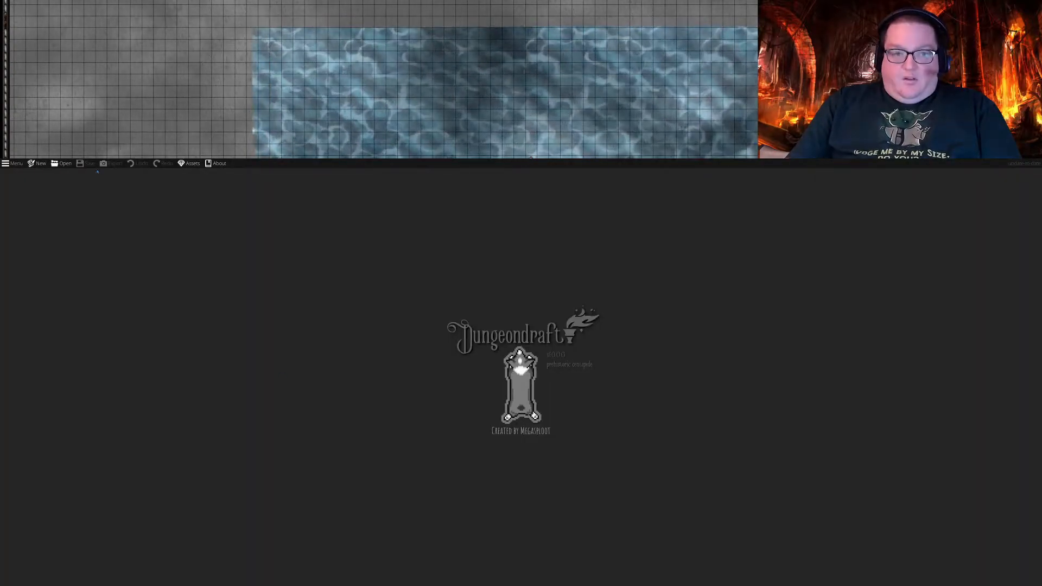
pyautogui.click(62, 164)
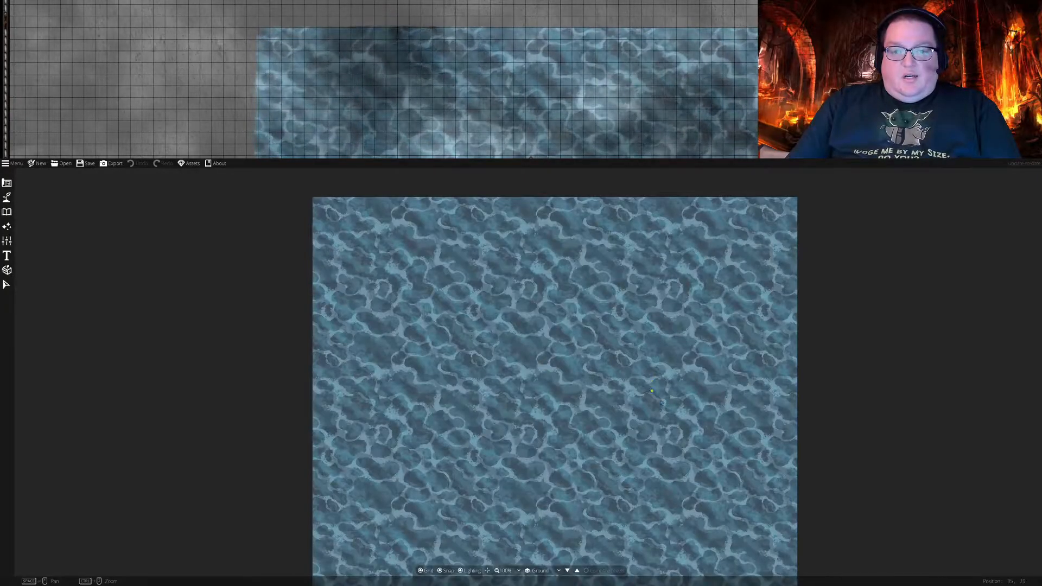
pyautogui.moveTo(665, 460); pyautogui.dragTo(602, 459)
pyautogui.moveTo(429, 351); pyautogui.dragTo(440, 378)
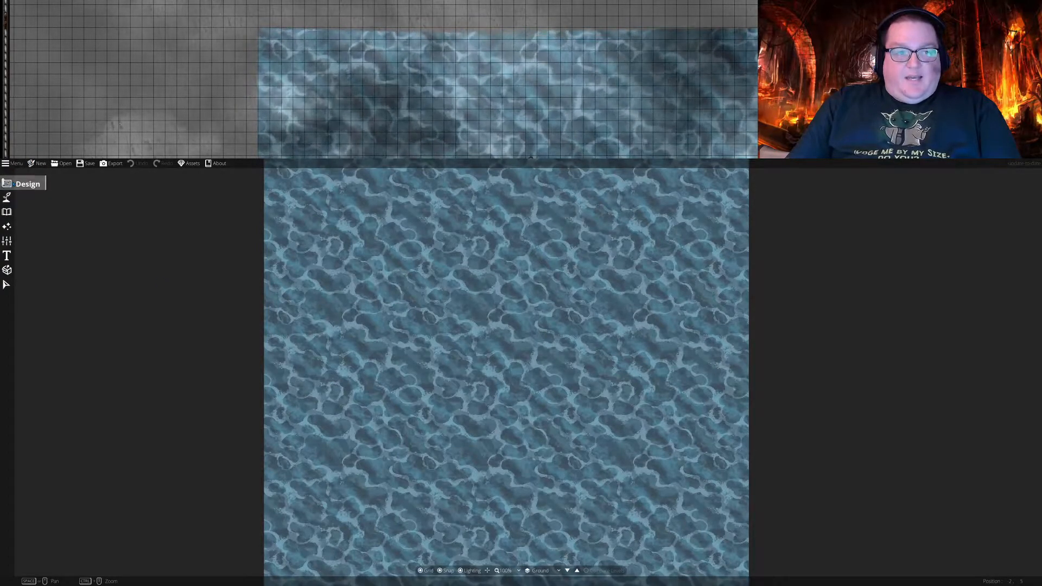
# Cover the entire ocean map with teal water using the Water Brush's rectangular shape
pyautogui.click(8, 200)
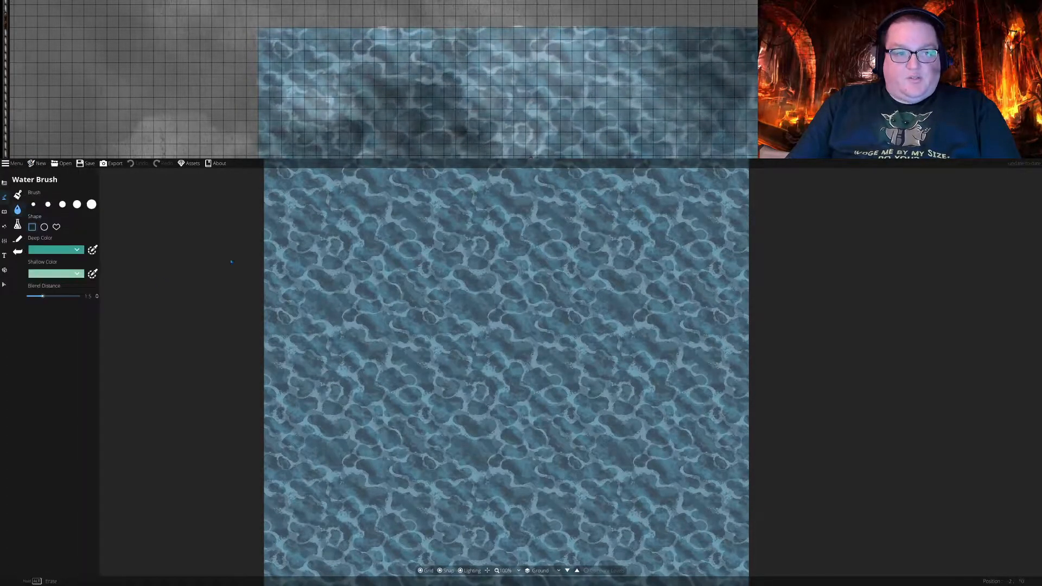
pyautogui.moveTo(373, 314)
pyautogui.mouseDown()
pyautogui.moveTo(383, 362)
pyautogui.moveTo(372, 334)
pyautogui.mouseUp()
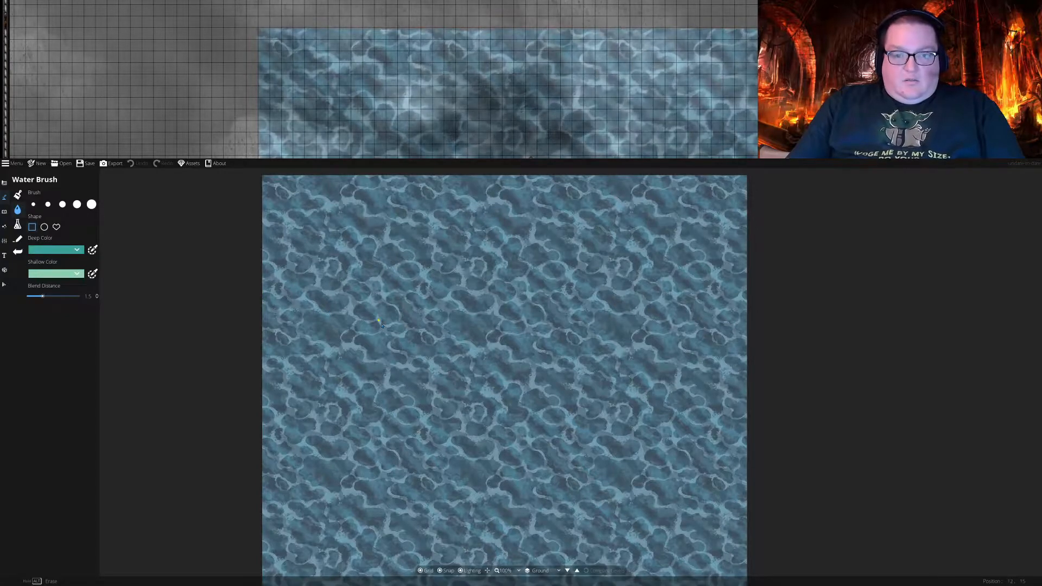
pyautogui.scroll(1, 381, 324)
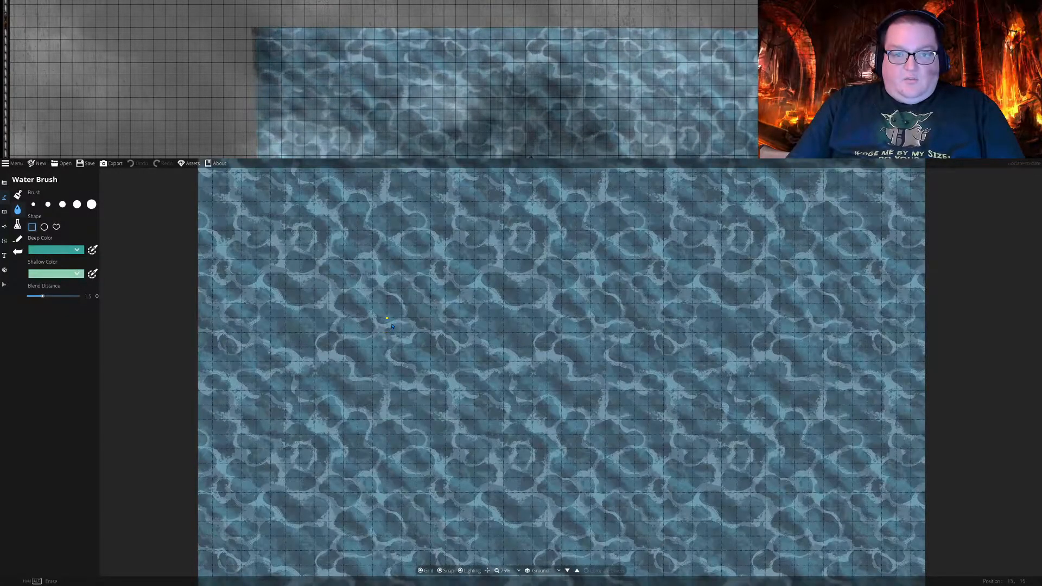
pyautogui.scroll(1, 391, 325)
pyautogui.scroll(-5, 391, 325)
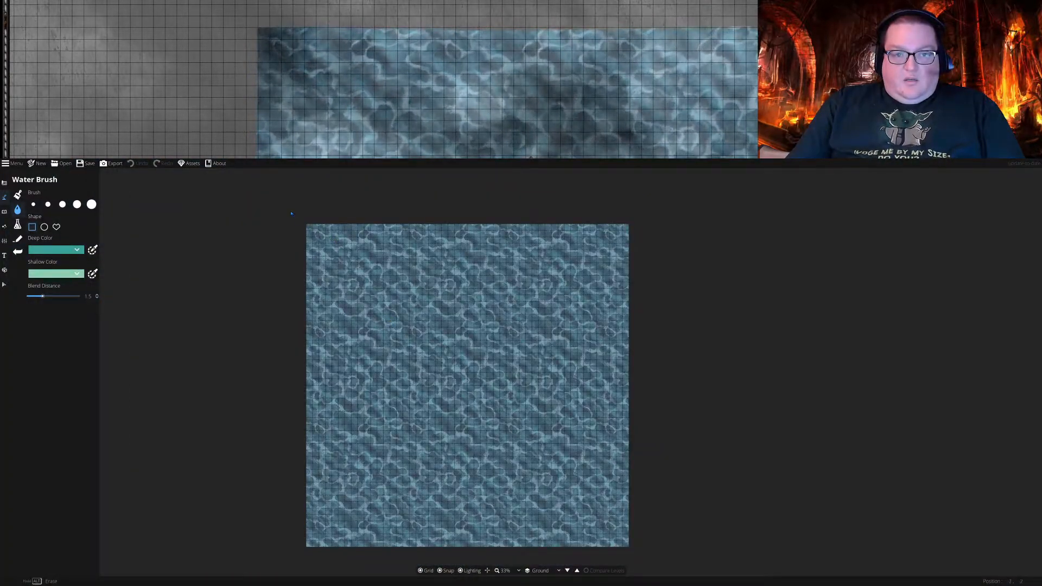
pyautogui.moveTo(287, 211)
pyautogui.mouseDown()
pyautogui.moveTo(396, 337)
pyautogui.moveTo(644, 543)
pyautogui.moveTo(645, 558)
pyautogui.mouseUp()
pyautogui.click(18, 224)
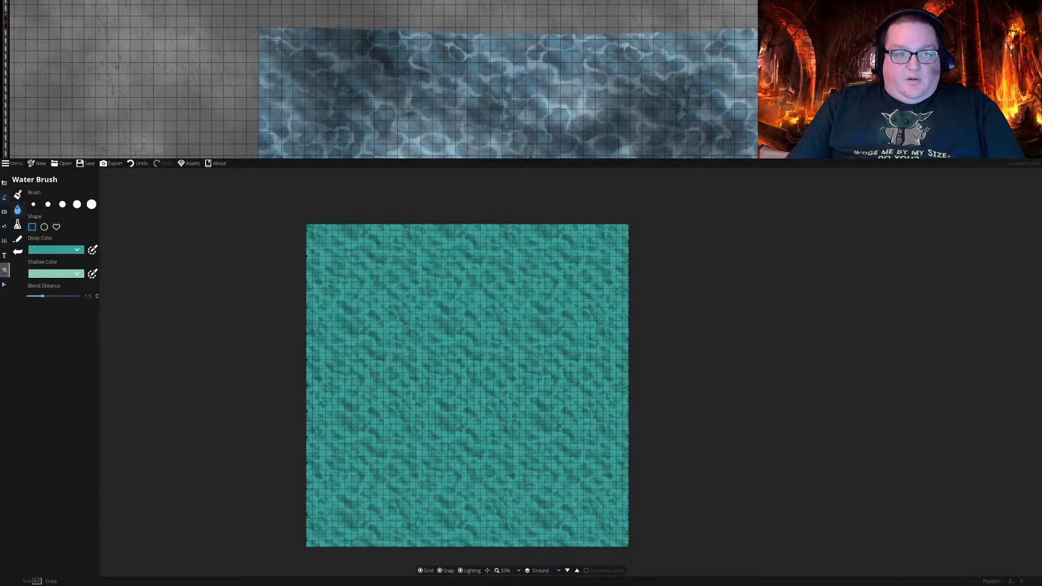
pyautogui.click(4, 240)
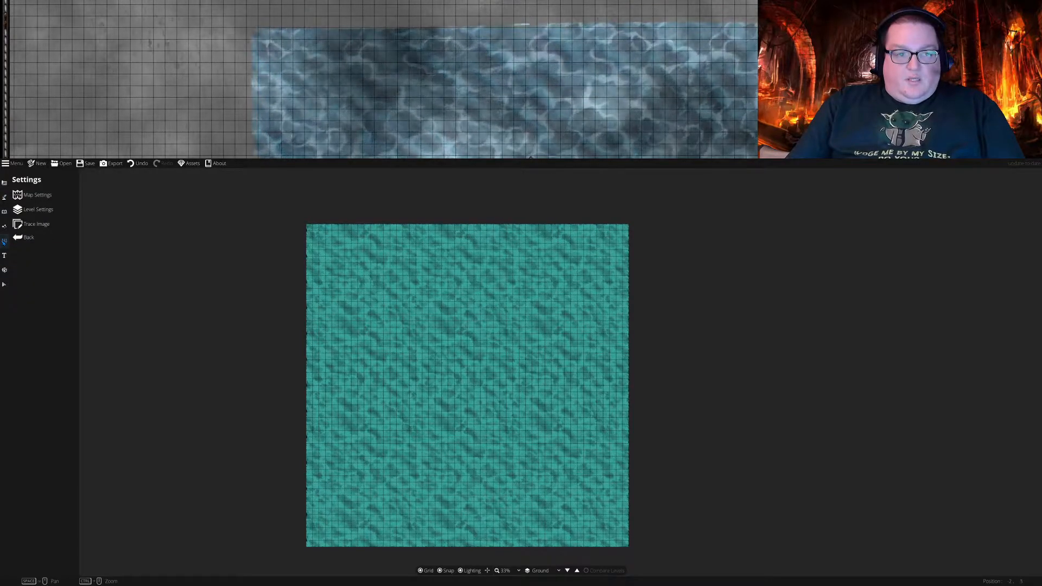
pyautogui.click(28, 209)
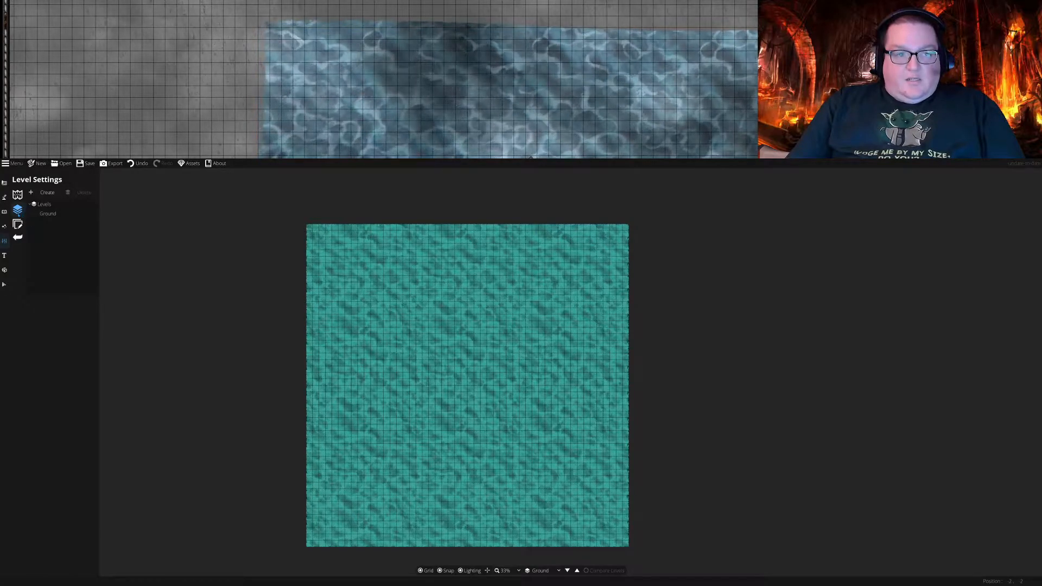
pyautogui.click(17, 194)
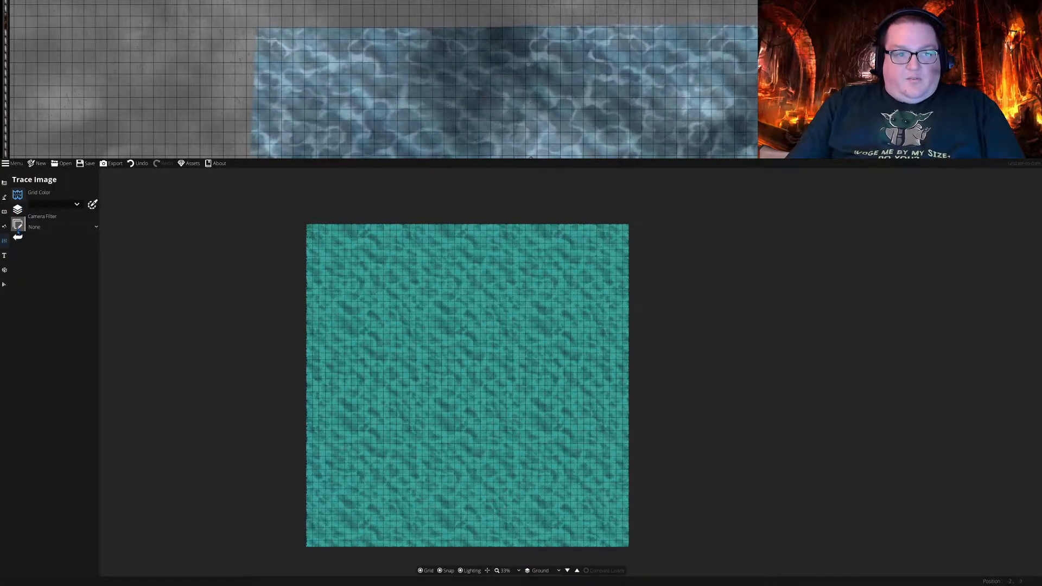
pyautogui.click(5, 227)
pyautogui.click(5, 198)
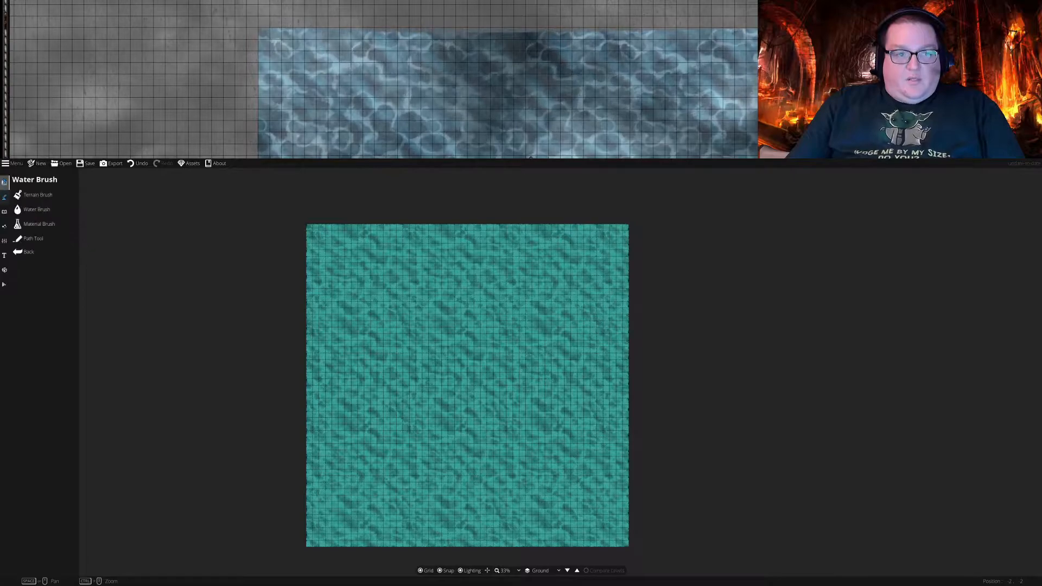
# Disable the terrain to inspect the water layer, enable it again, and undo the water covering
pyautogui.click(37, 195)
pyautogui.click(92, 191)
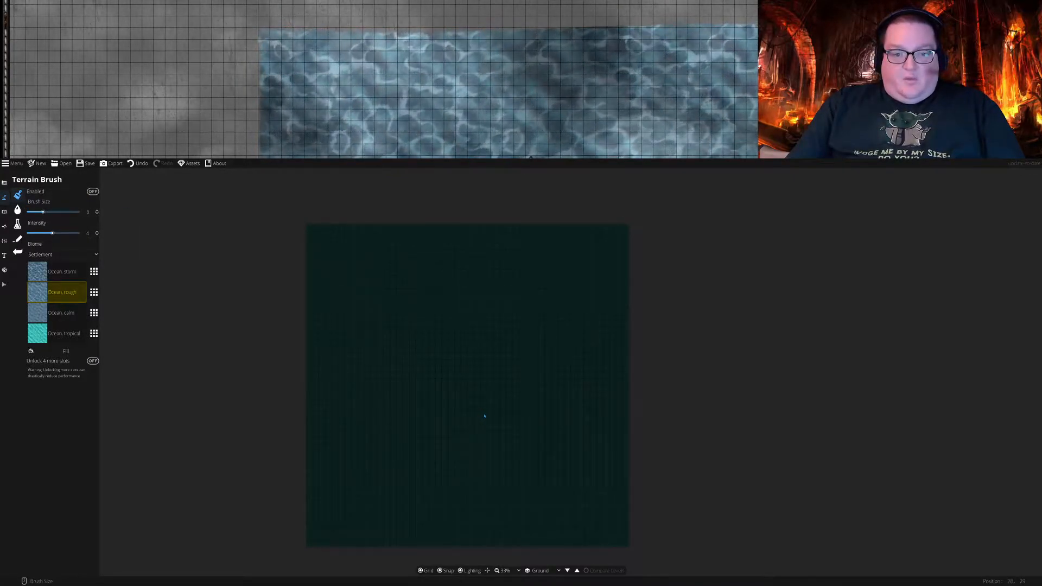
pyautogui.scroll(3, 485, 414)
pyautogui.scroll(-3, 489, 411)
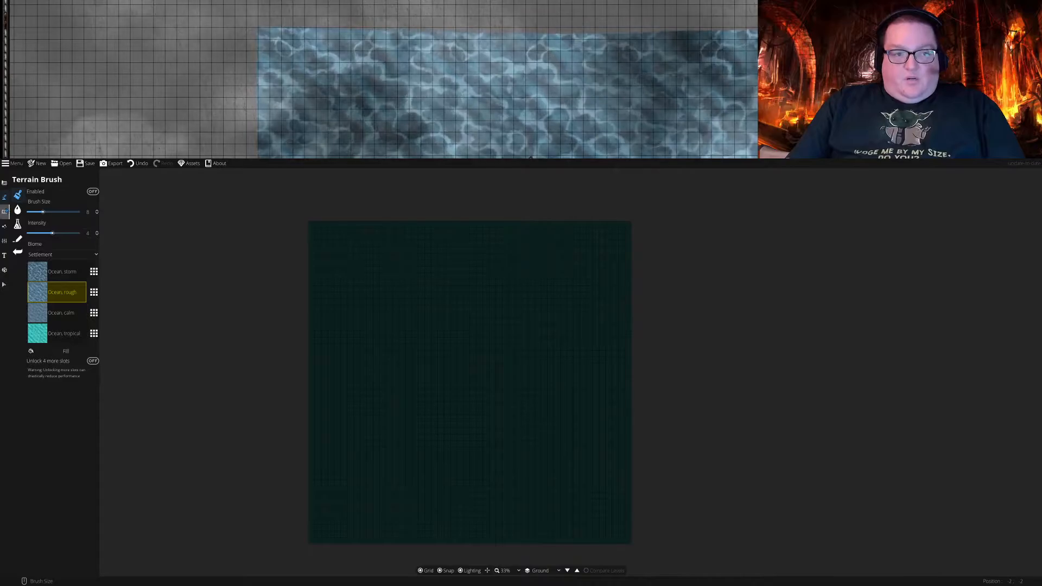
pyautogui.click(93, 191)
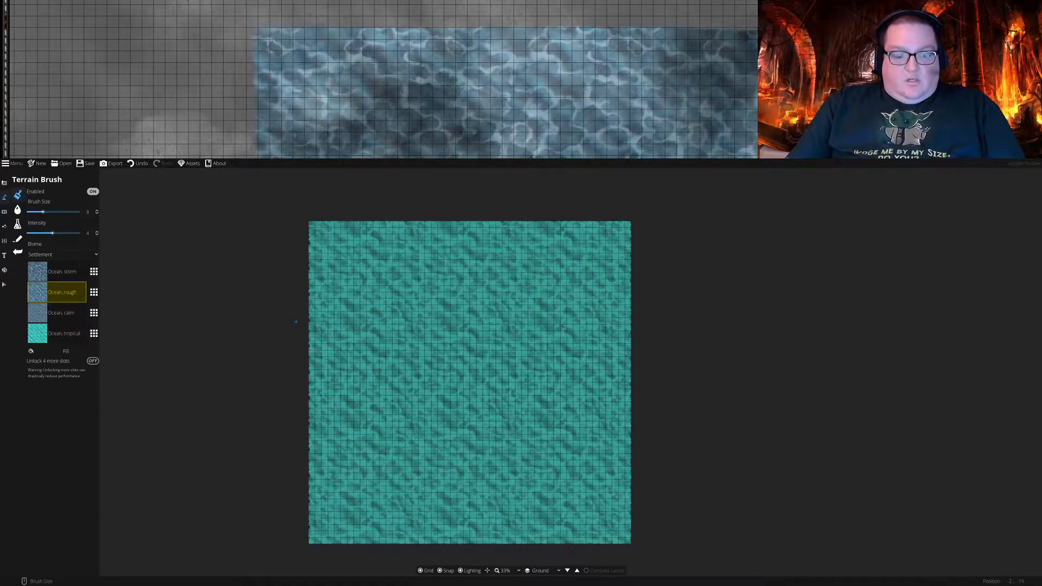
pyautogui.hotkey('ctrl', 'z')
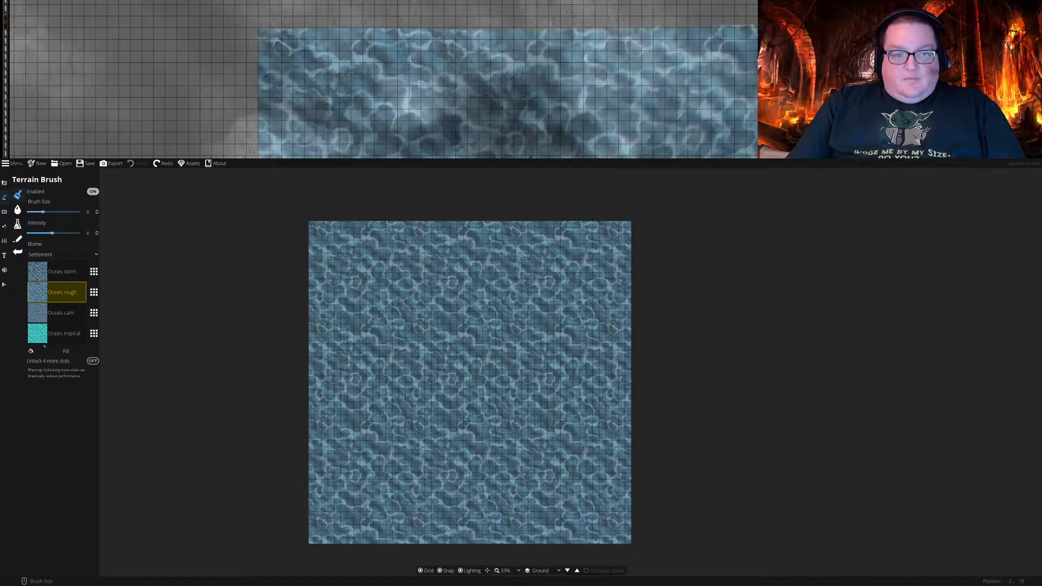
# Paint a patch of Ocean, tropical terrain in the map's upper-left corner and fill the whole map with it
pyautogui.click(79, 338)
pyautogui.moveTo(323, 235); pyautogui.dragTo(316, 241)
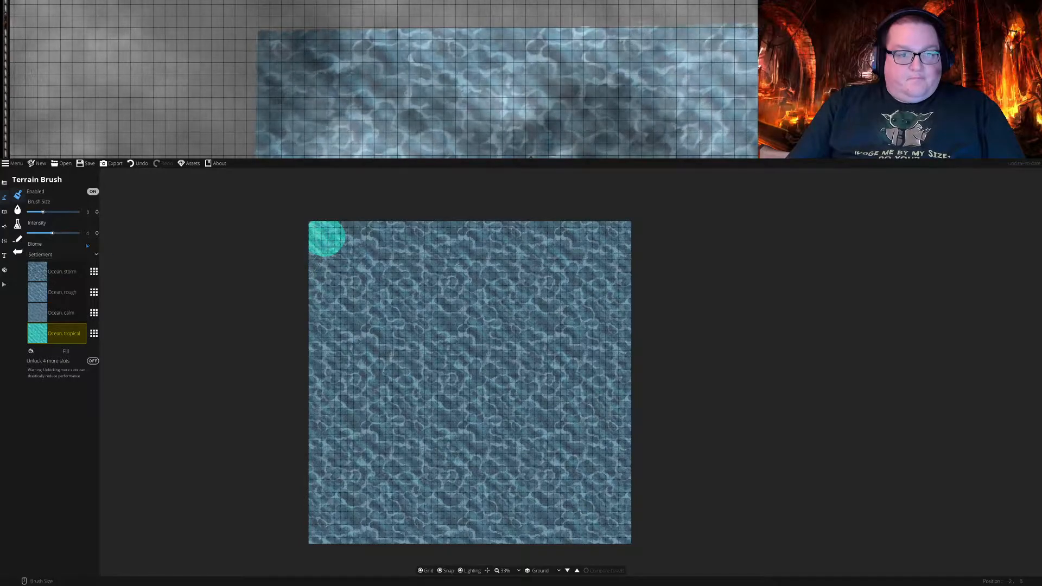
pyautogui.click(66, 351)
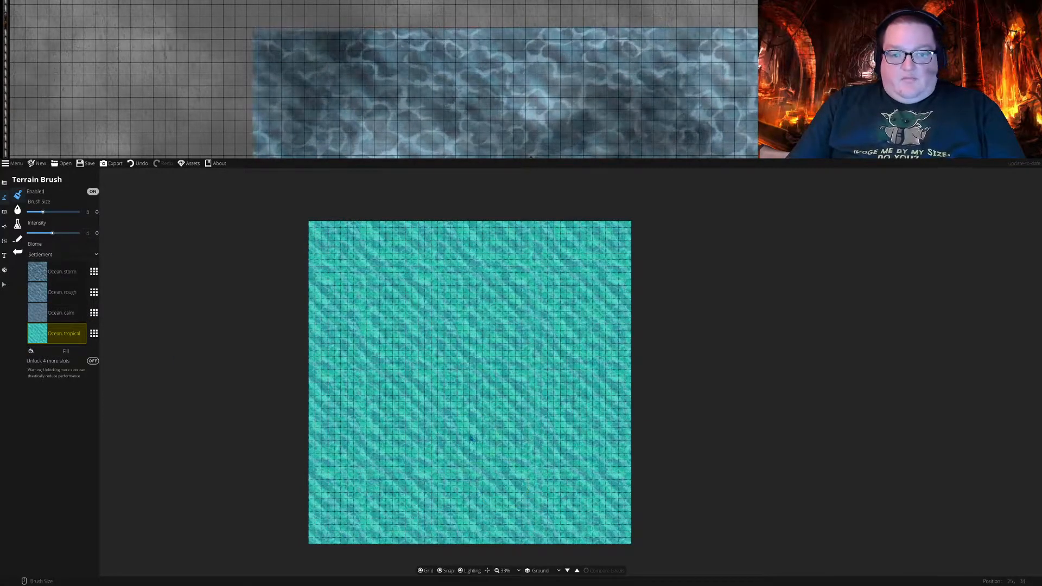
pyautogui.scroll(3, 470, 439)
pyautogui.scroll(-3, 468, 434)
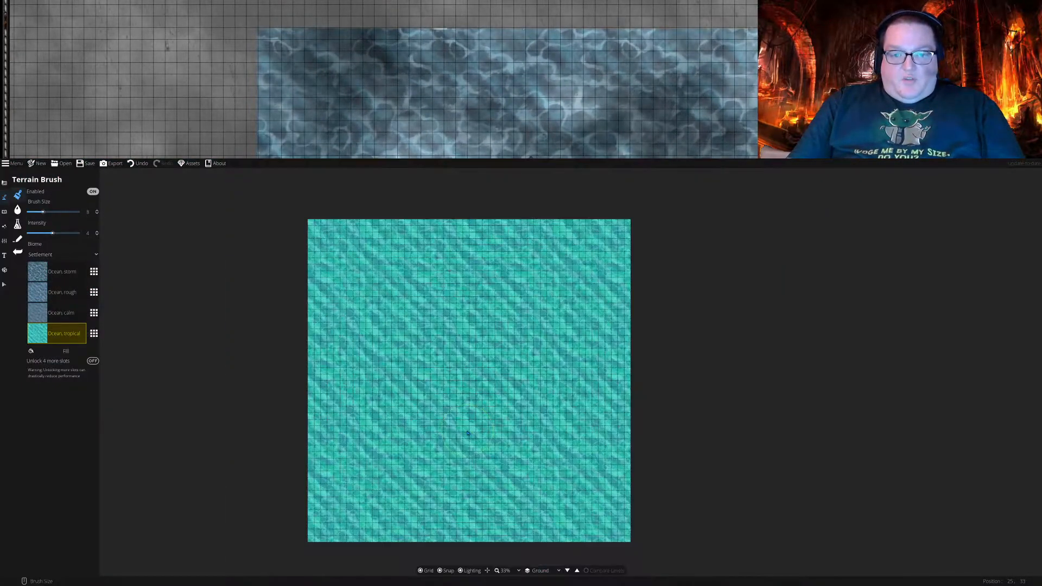
pyautogui.scroll(1, 467, 432)
# Fill the whole map with Ocean, calm terrain and replace it with an Ocean, rough fill
pyautogui.click(60, 313)
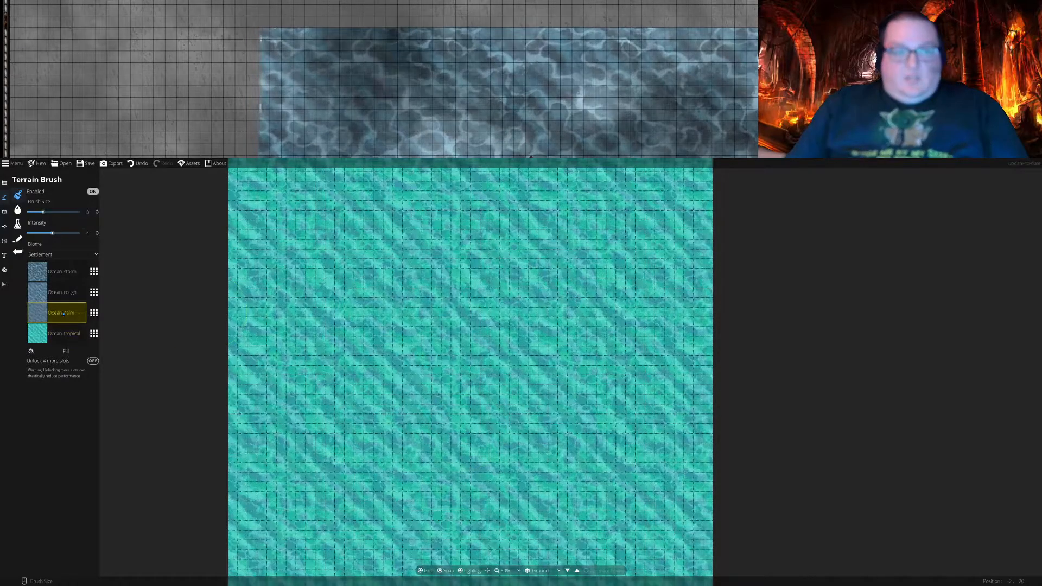
pyautogui.click(31, 351)
pyautogui.click(61, 292)
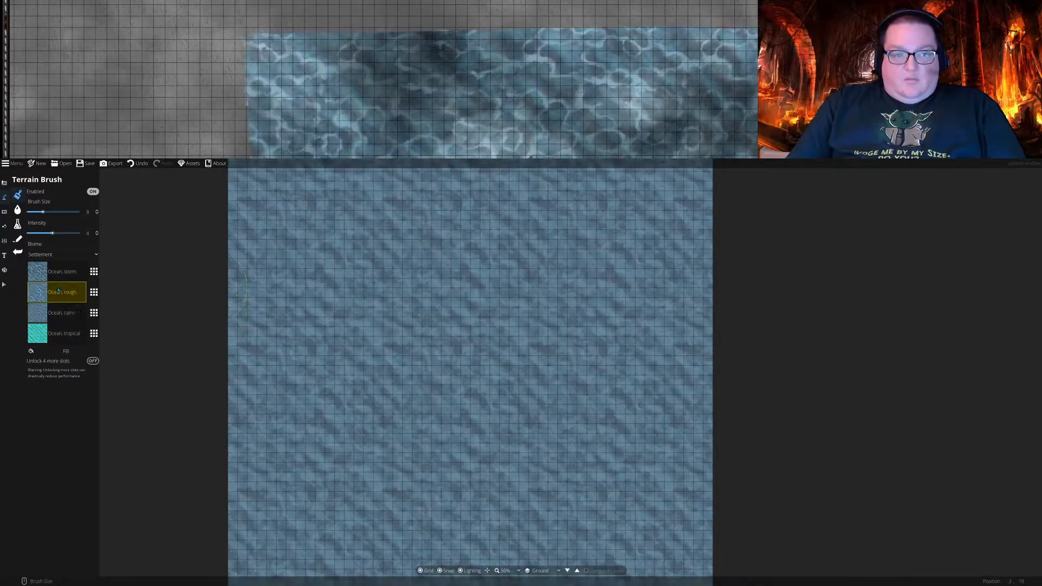
pyautogui.click(31, 351)
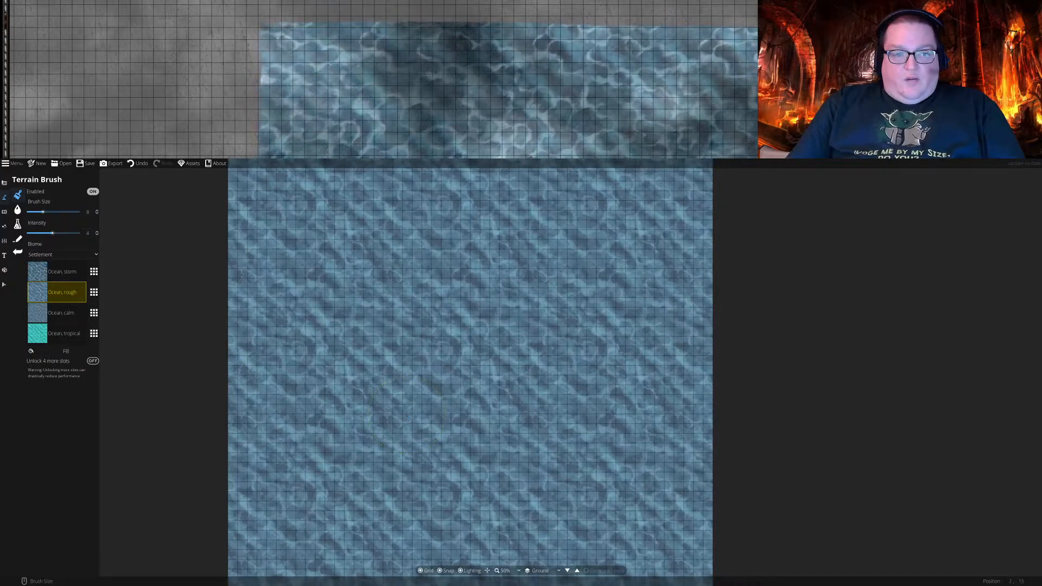
# Fill the whole map with the Ocean, storm terrain
pyautogui.click(61, 272)
pyautogui.click(30, 351)
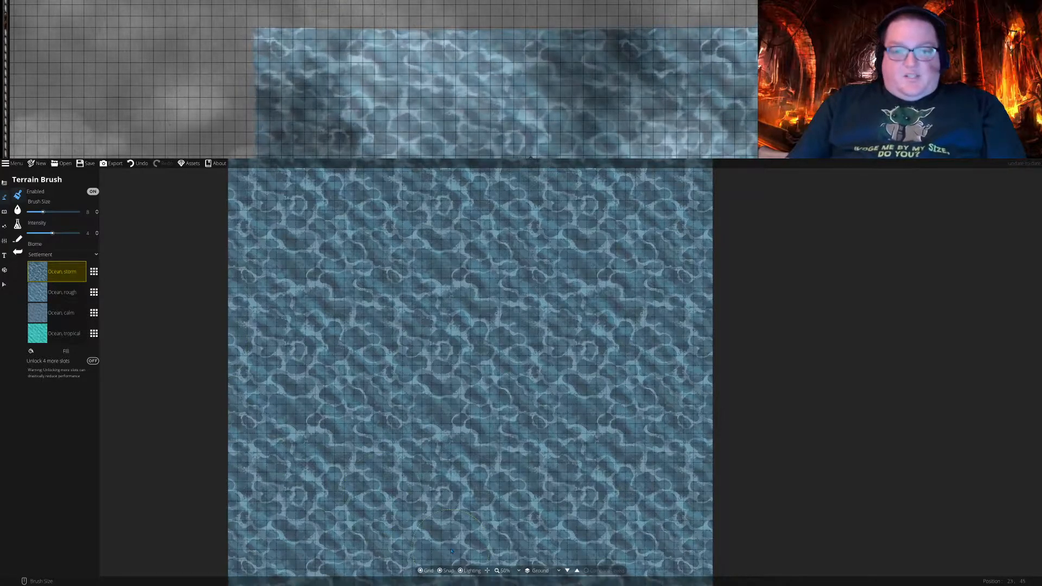
pyautogui.scroll(-1, 438, 510)
pyautogui.scroll(-2, 450, 481)
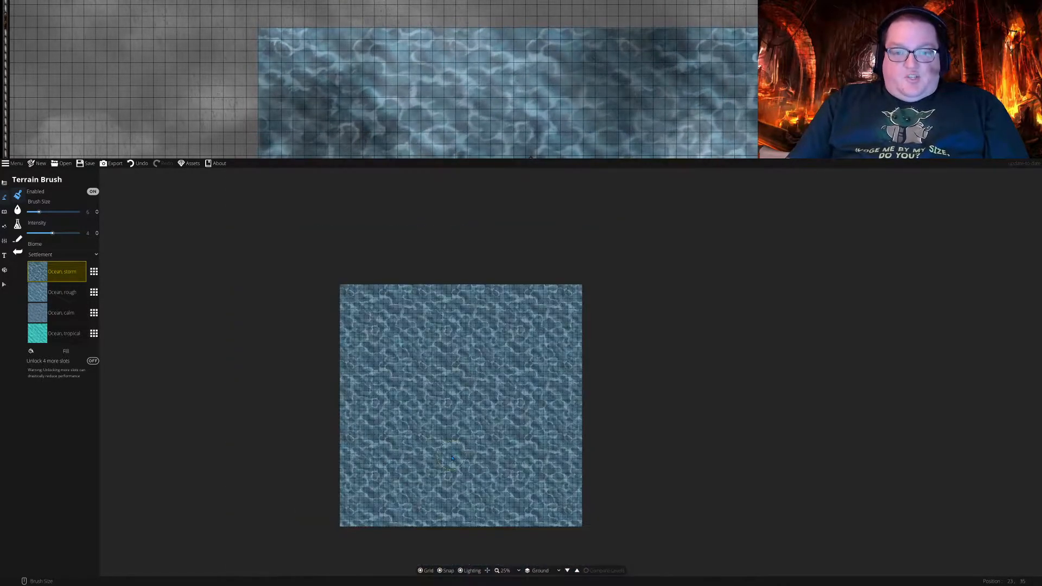
pyautogui.scroll(1, 451, 432)
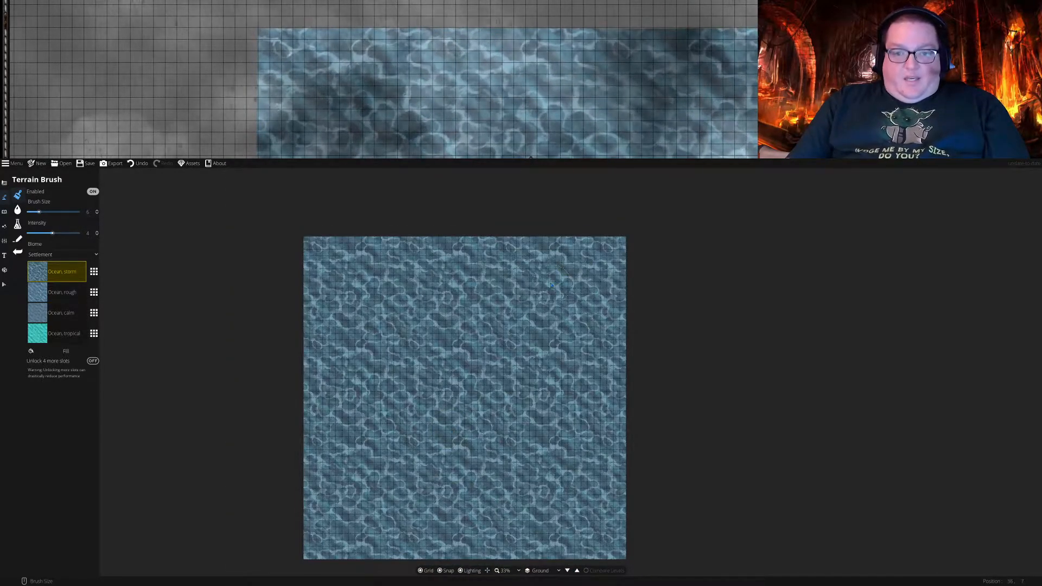
# Set the export options to JPEG with the grid off, and close them without exporting
pyautogui.click(112, 162)
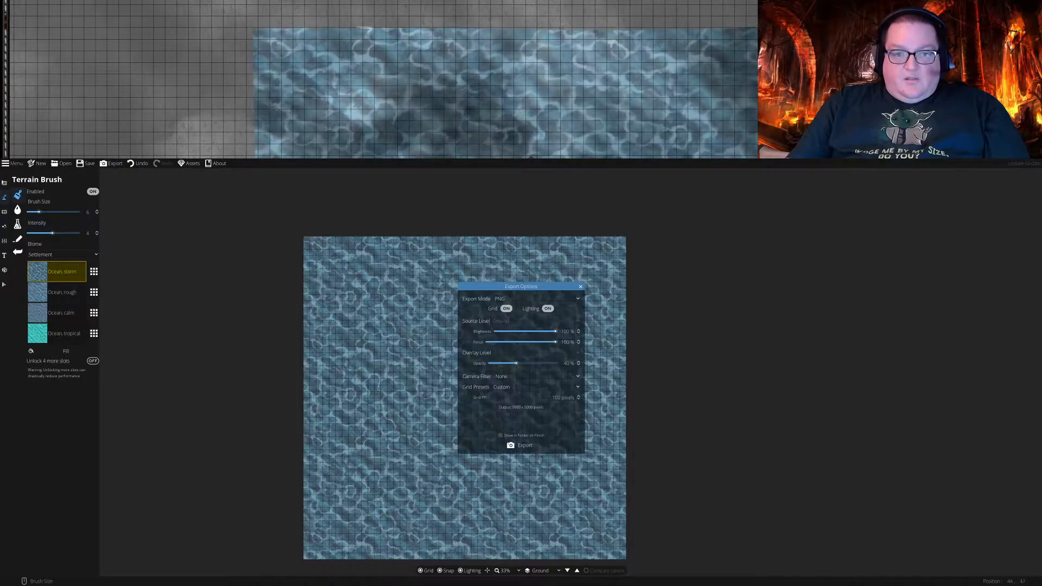
pyautogui.click(505, 309)
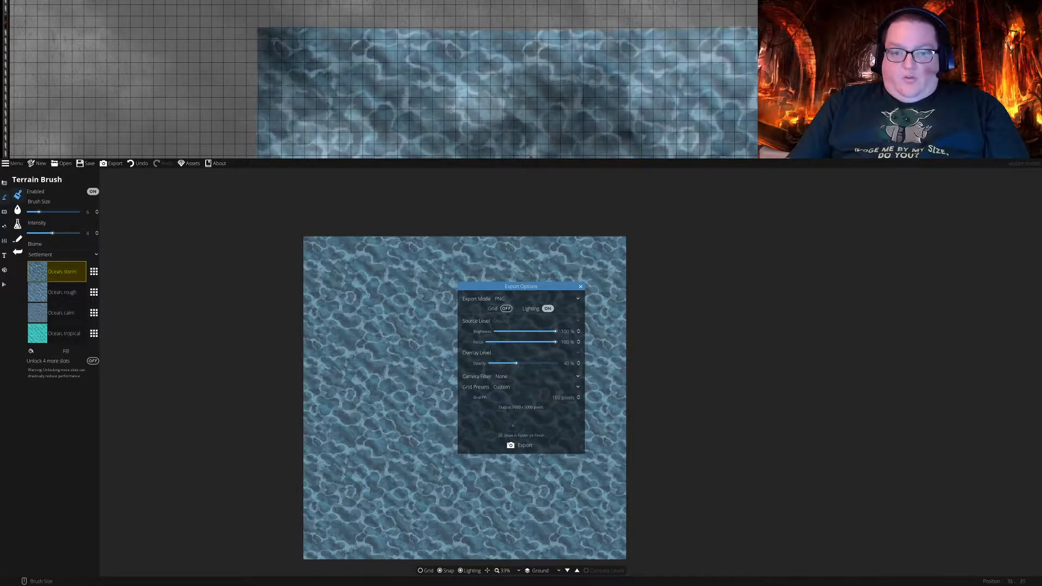
pyautogui.click(535, 299)
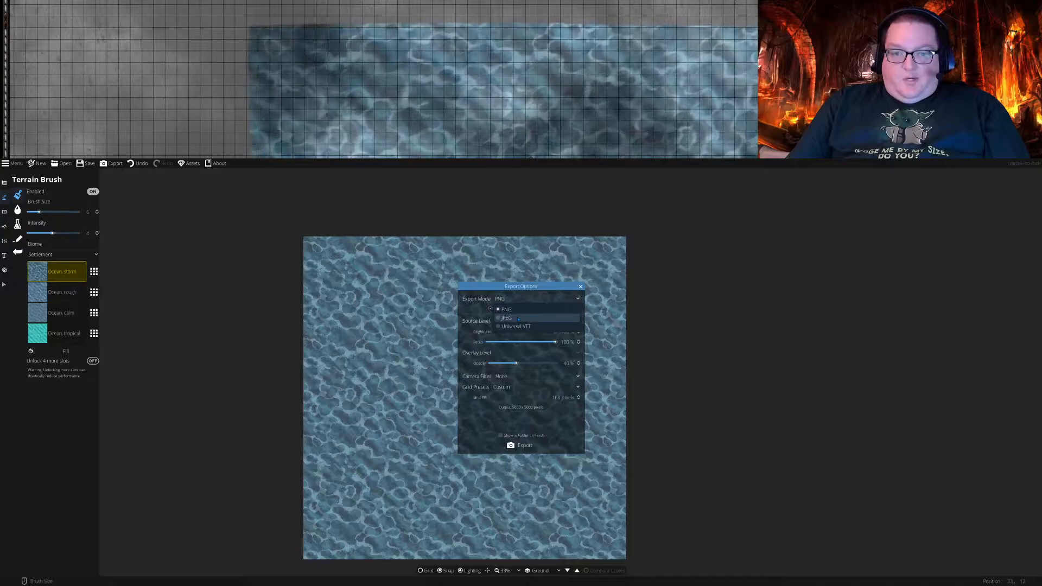
pyautogui.click(518, 319)
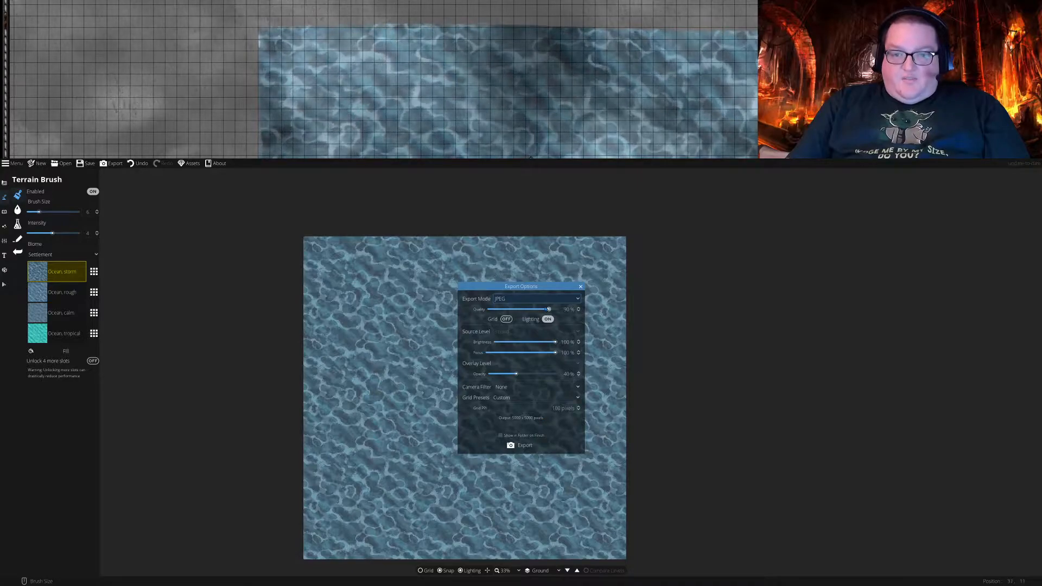
pyautogui.click(580, 287)
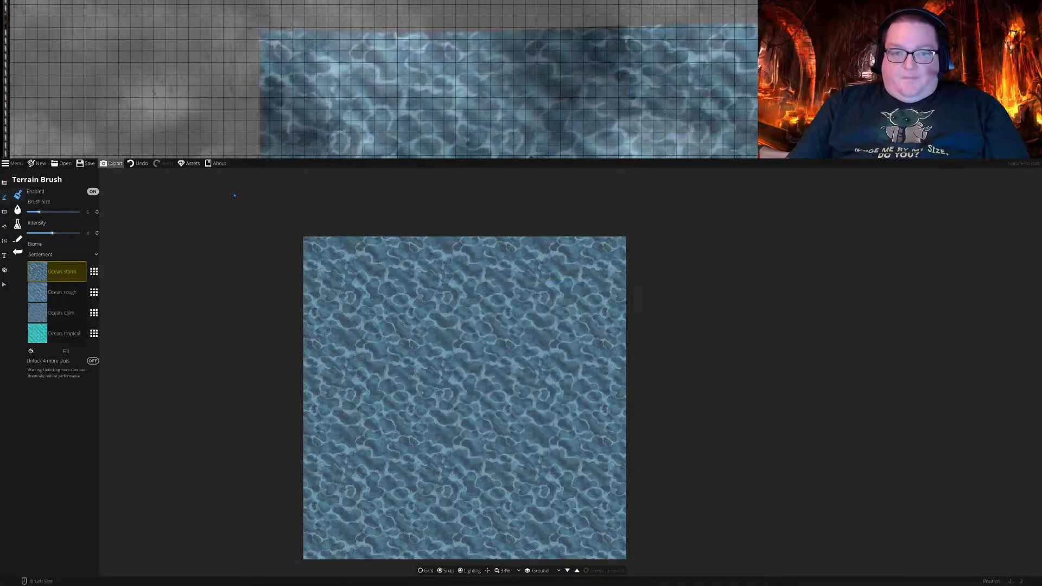
# Open the recently used map Koral Trireme Ship.dungeondraft_map
pyautogui.click(19, 164)
pyautogui.moveTo(24, 174)
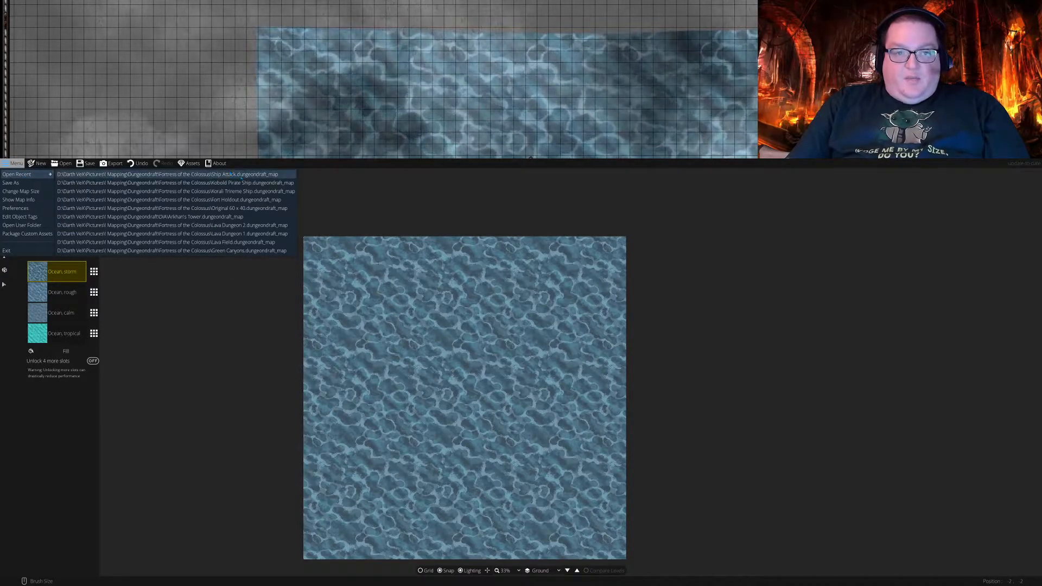
pyautogui.click(252, 195)
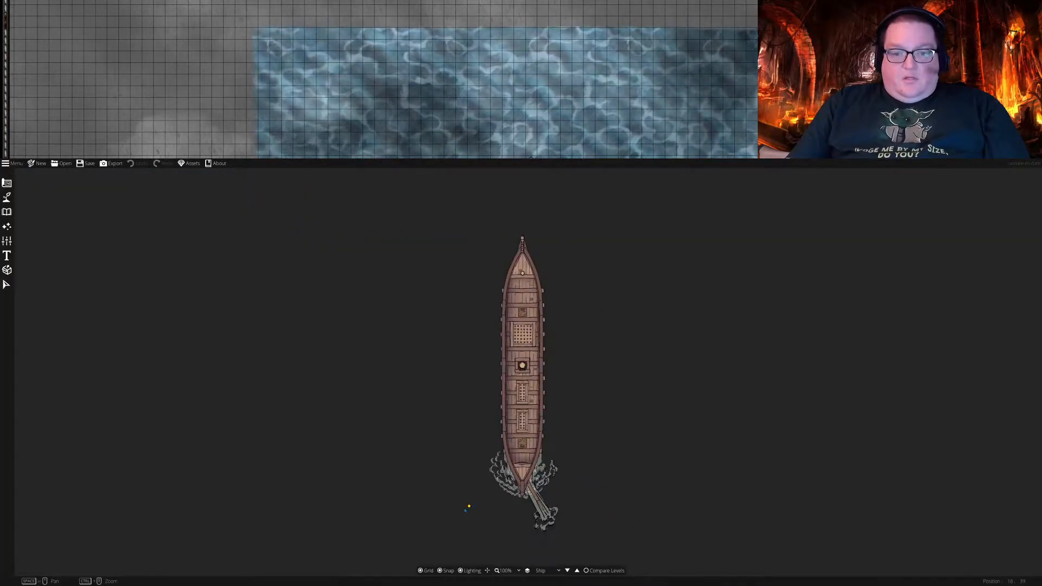
# Examine the Terrain Brush settings of the trireme map's Ship level
pyautogui.click(7, 197)
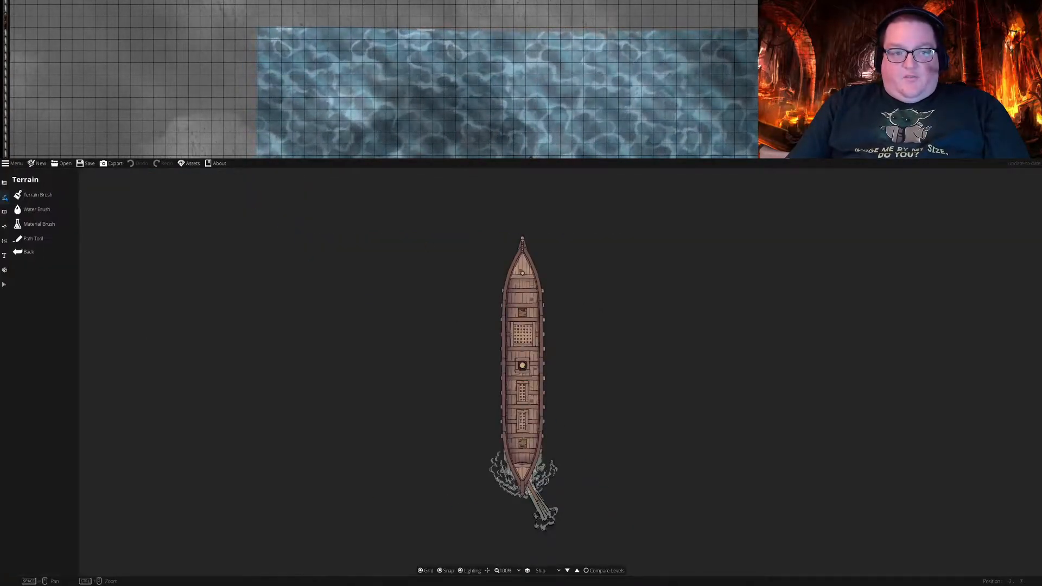
pyautogui.click(32, 195)
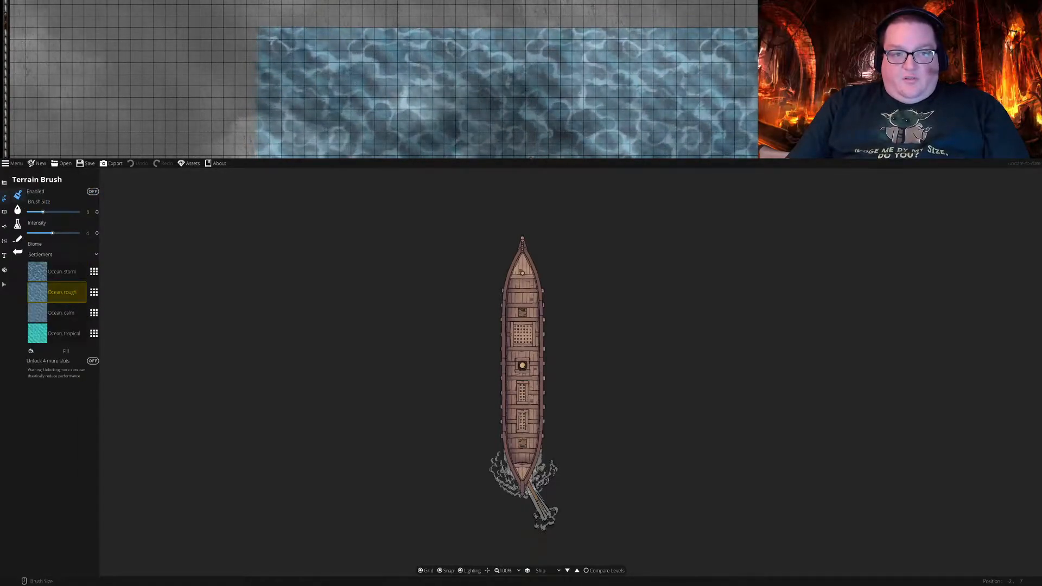
pyautogui.click(5, 198)
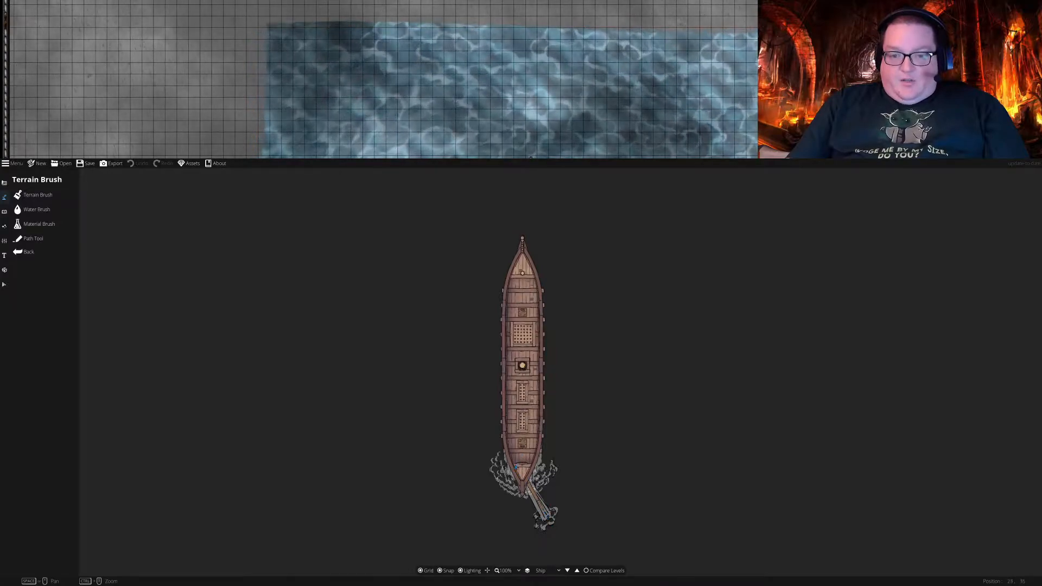
# Examine the trireme's hull, stern and surrounding water splashes on the terrain-free Ship level
pyautogui.scroll(3, 514, 446)
pyautogui.moveTo(550, 485); pyautogui.dragTo(514, 313)
pyautogui.moveTo(511, 269); pyautogui.dragTo(522, 535)
pyautogui.moveTo(511, 346); pyautogui.dragTo(517, 162)
pyautogui.moveTo(602, 482); pyautogui.dragTo(592, 414)
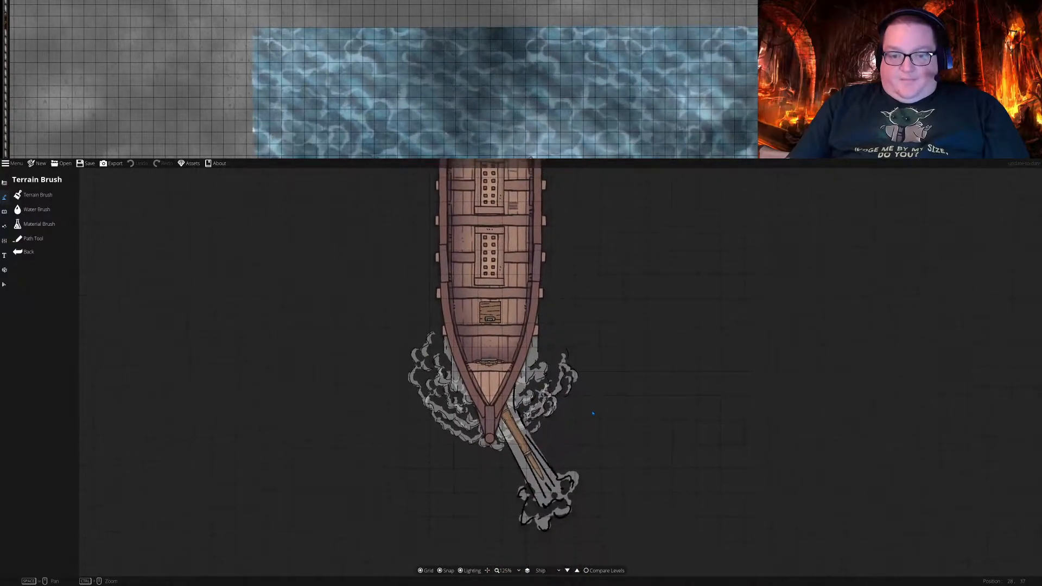
pyautogui.scroll(-5, 593, 415)
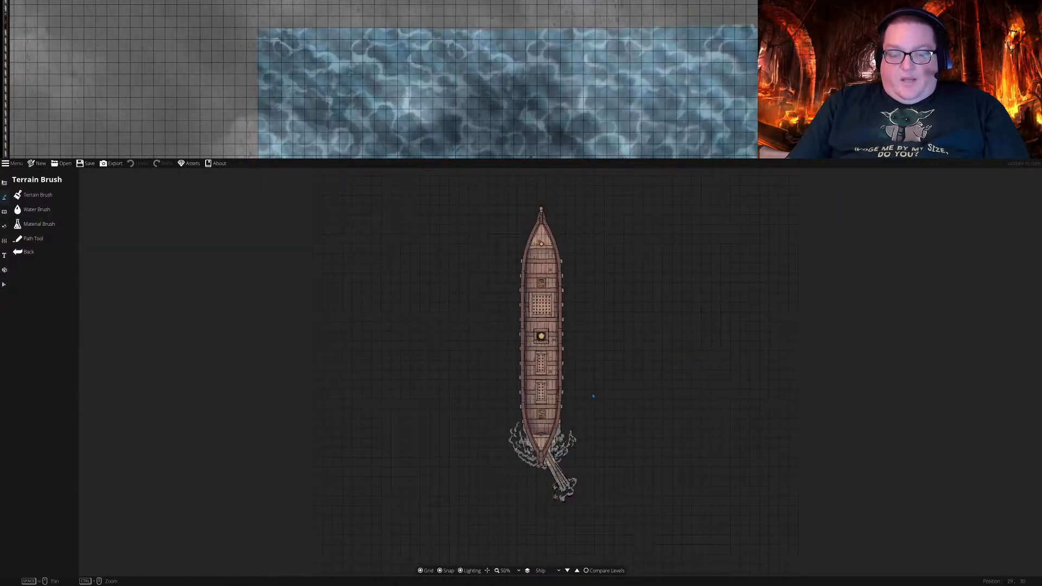
pyautogui.scroll(1, 593, 396)
pyautogui.scroll(-1, 583, 384)
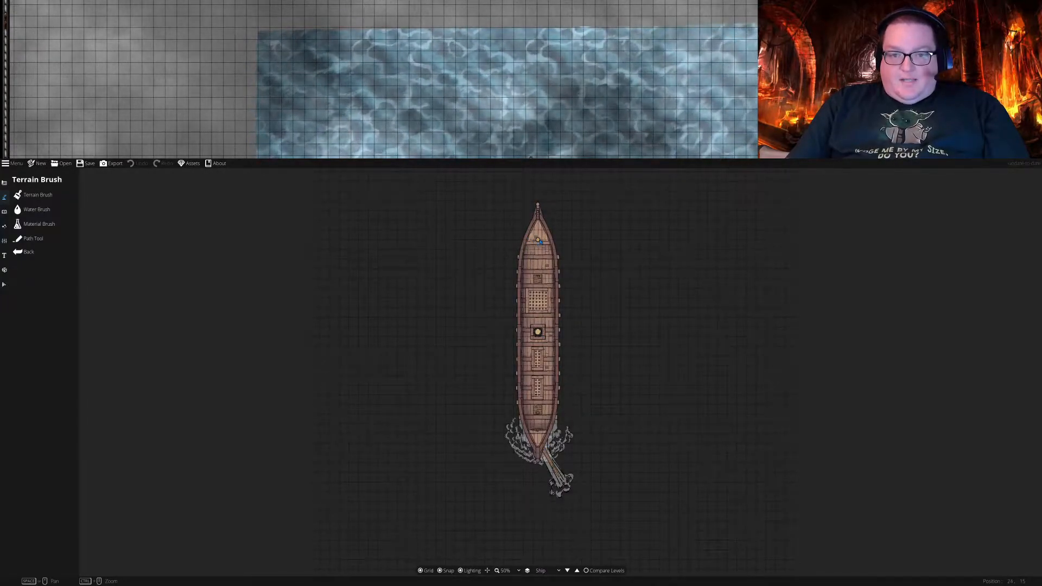
# Select the small bow mast and the main mast on the trireme's deck for inspection, and clear the selection
pyautogui.click(4, 285)
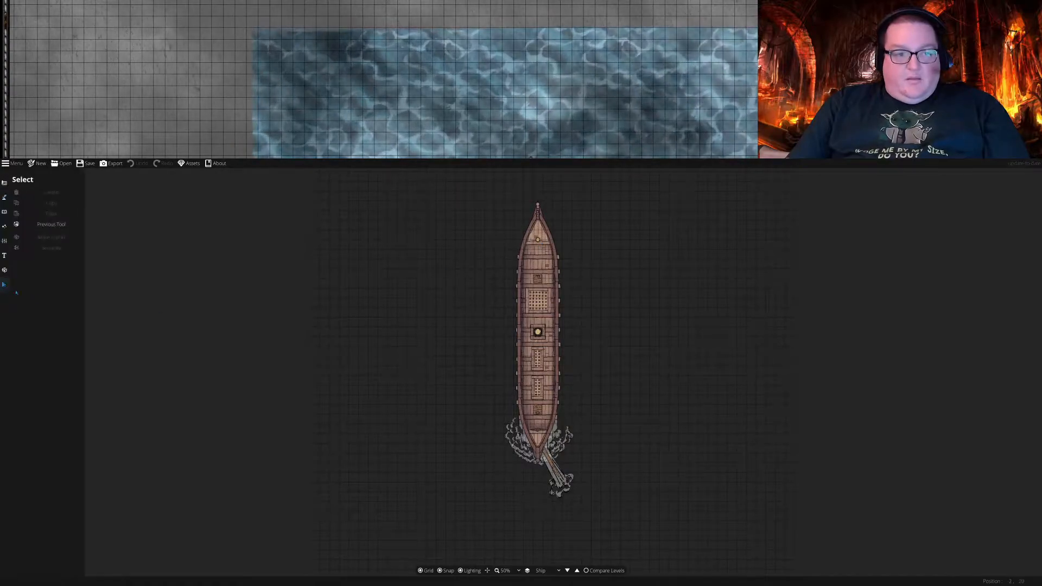
pyautogui.click(558, 270)
pyautogui.click(538, 240)
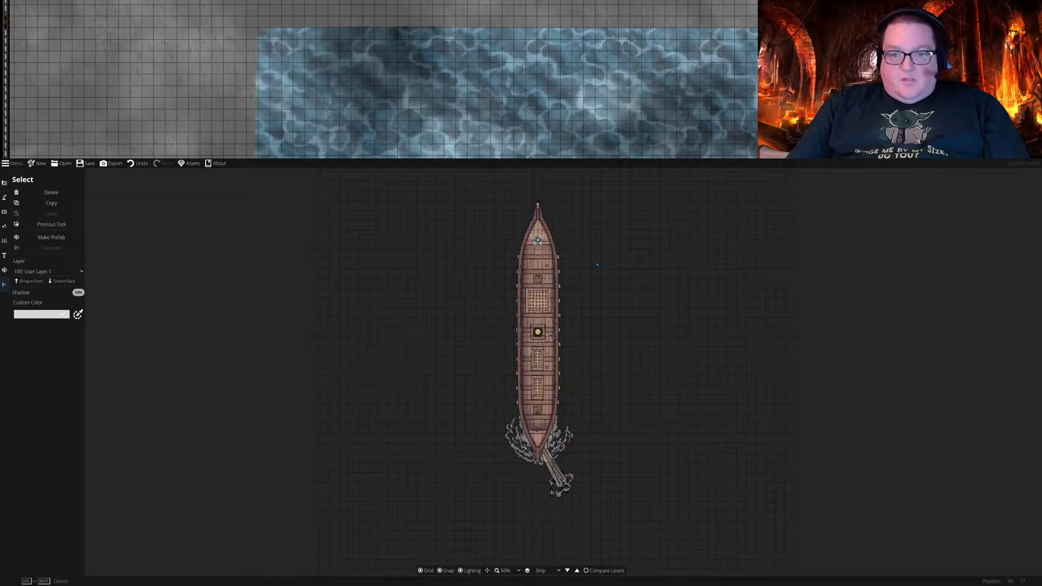
pyautogui.scroll(3, 596, 263)
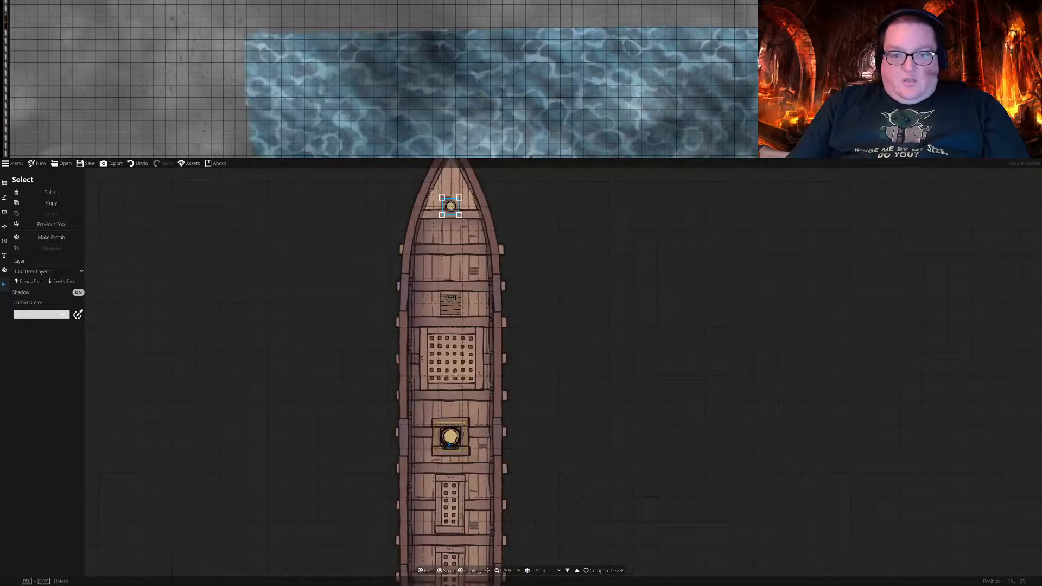
pyautogui.click(452, 438)
pyautogui.click(545, 456)
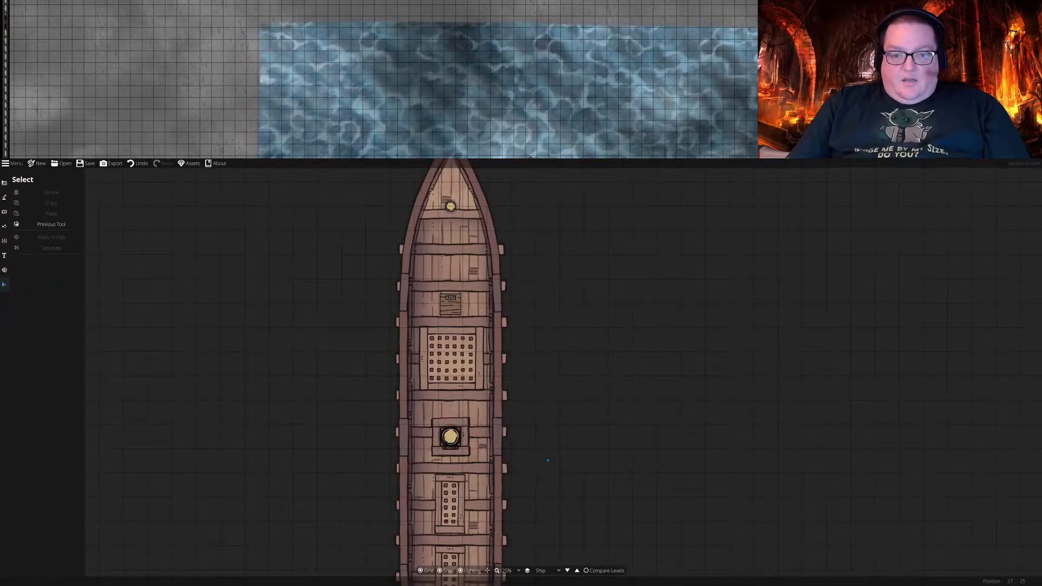
pyautogui.scroll(-3, 546, 461)
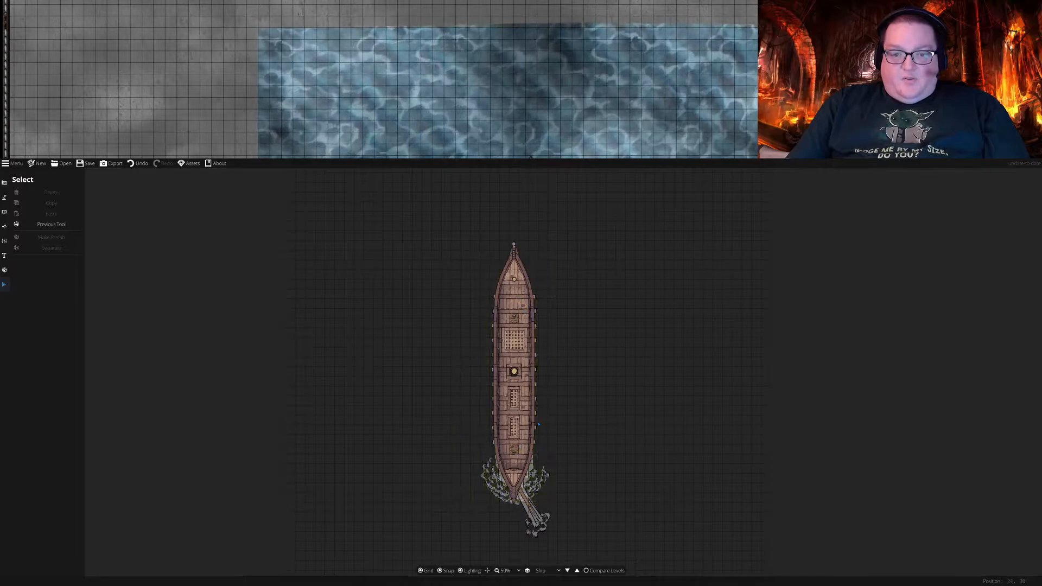
# Prepare a new level cloned from the Ship level in the level settings, and close its options without creating it
pyautogui.click(5, 240)
pyautogui.click(24, 222)
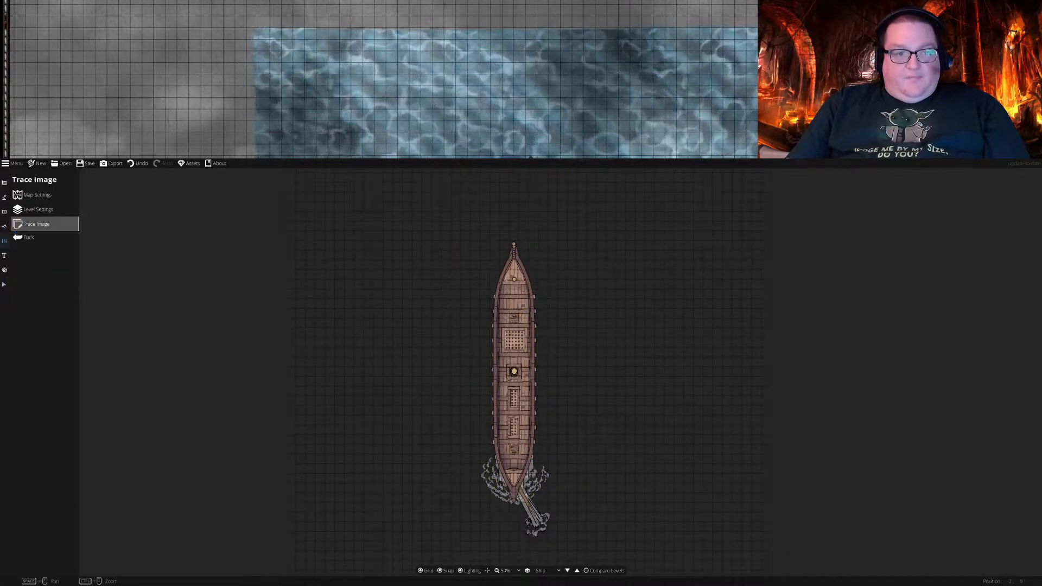
pyautogui.click(34, 208)
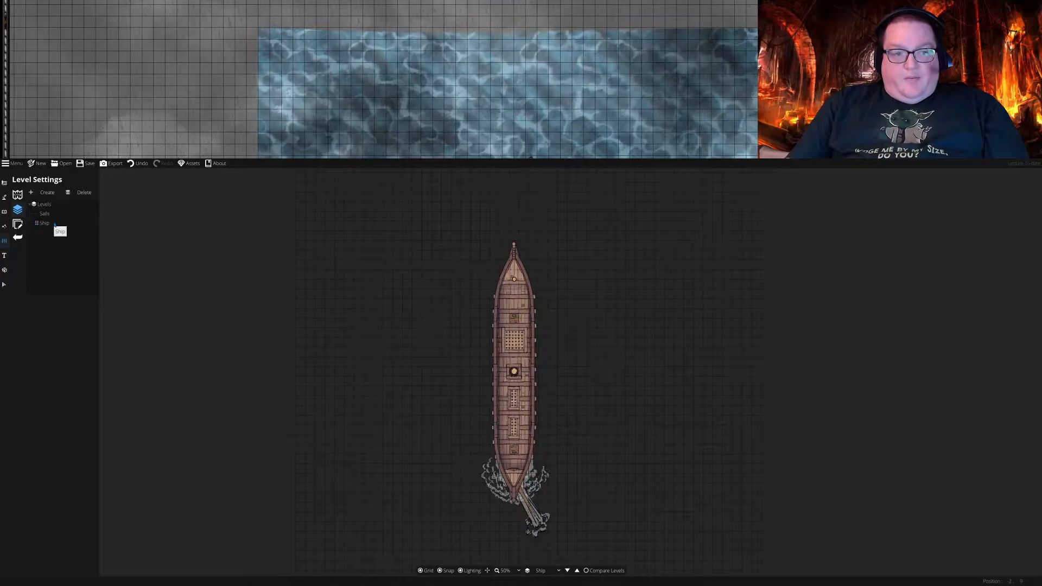
pyautogui.click(53, 191)
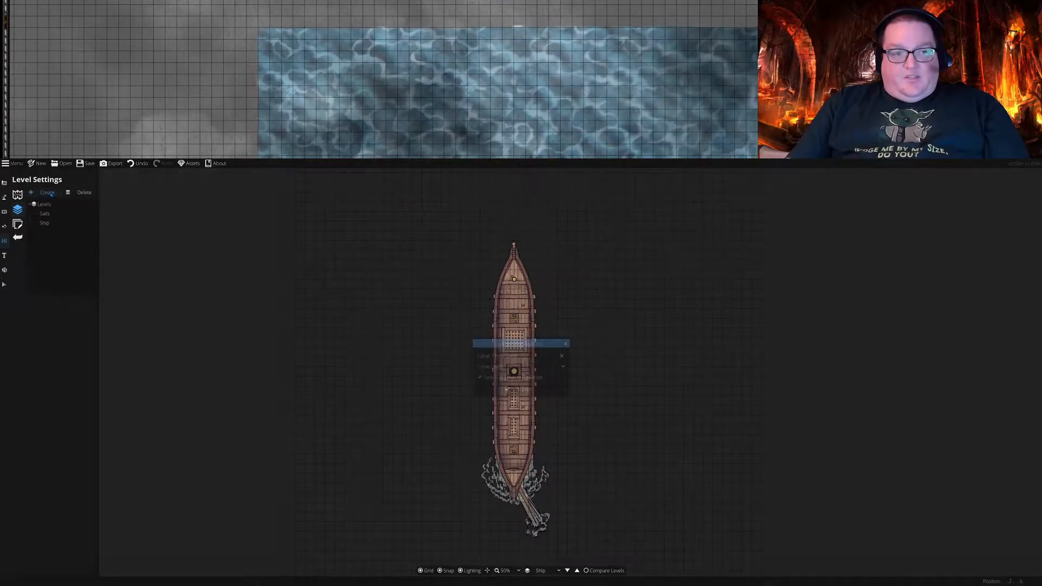
pyautogui.click(528, 367)
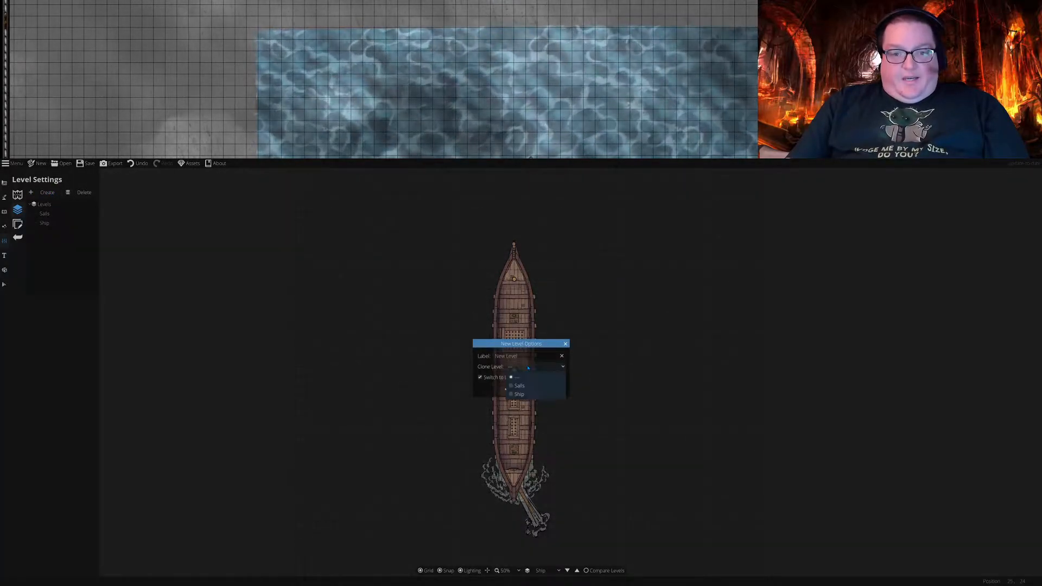
pyautogui.click(519, 394)
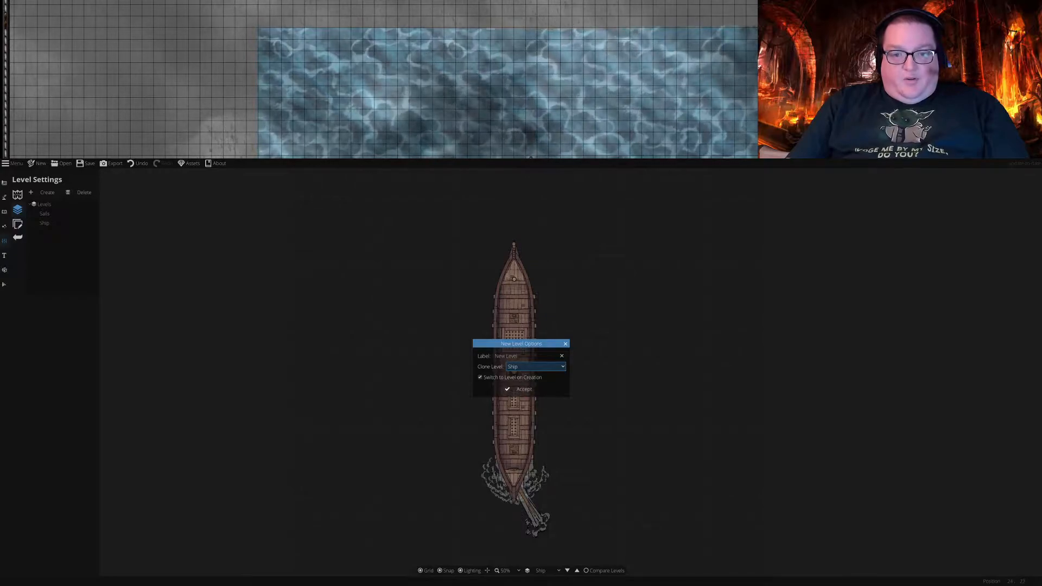
pyautogui.click(566, 345)
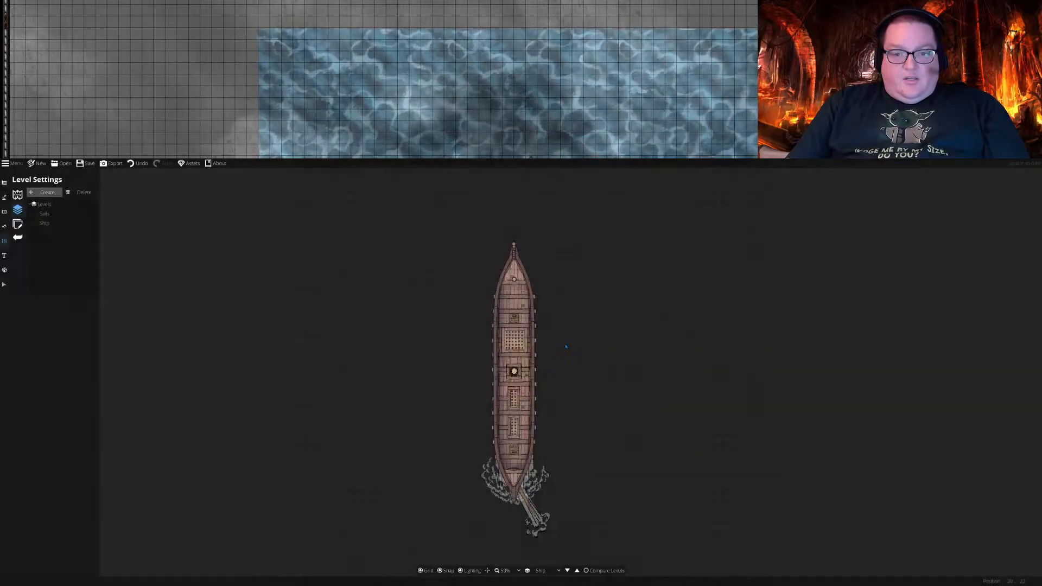
# Display the Sails level of the trireme map, and switch back to the Ship level
pyautogui.doubleClick(53, 216)
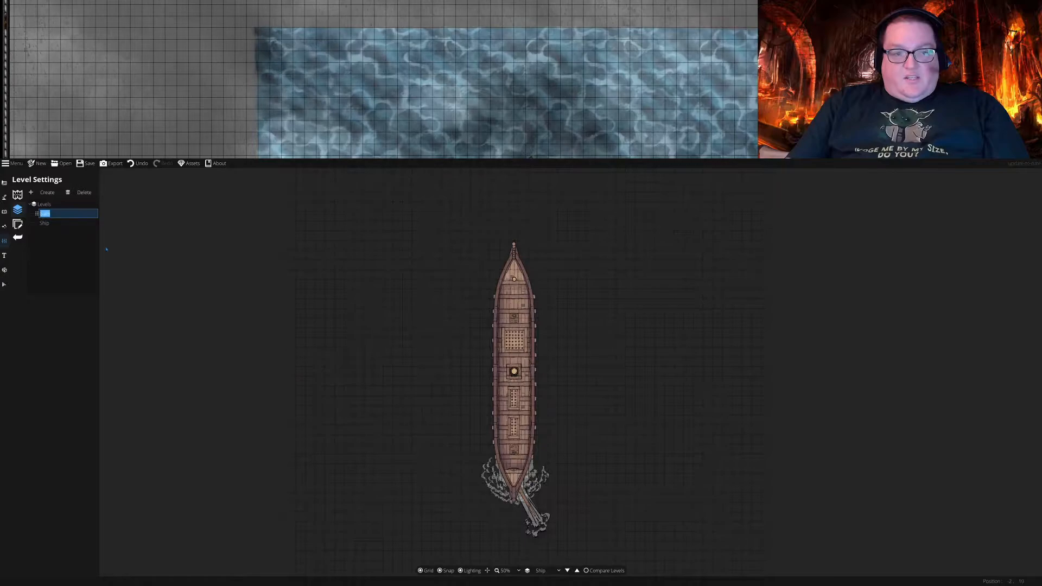
pyautogui.click(541, 570)
pyautogui.click(542, 575)
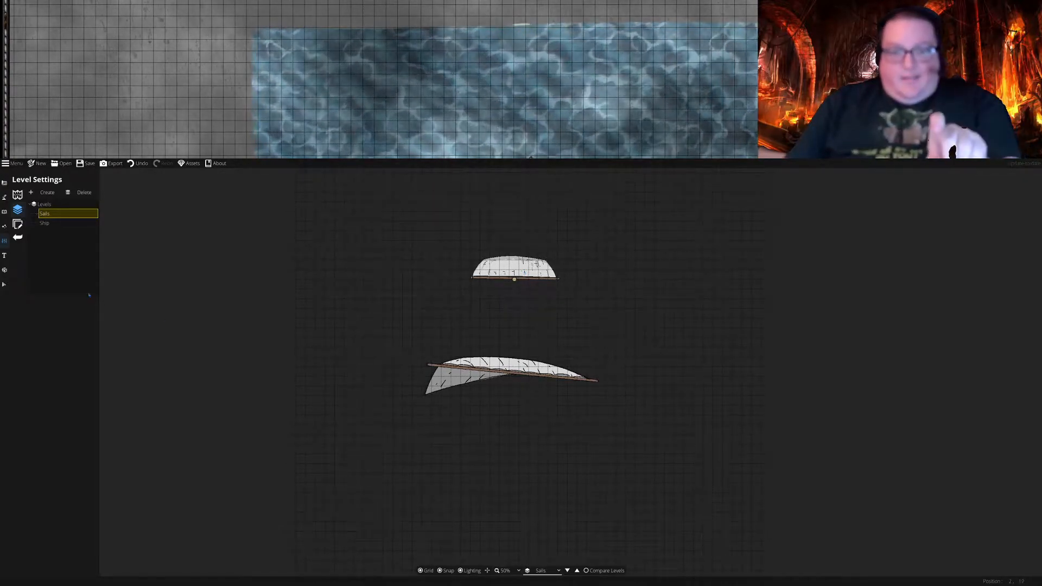
pyautogui.press('v')
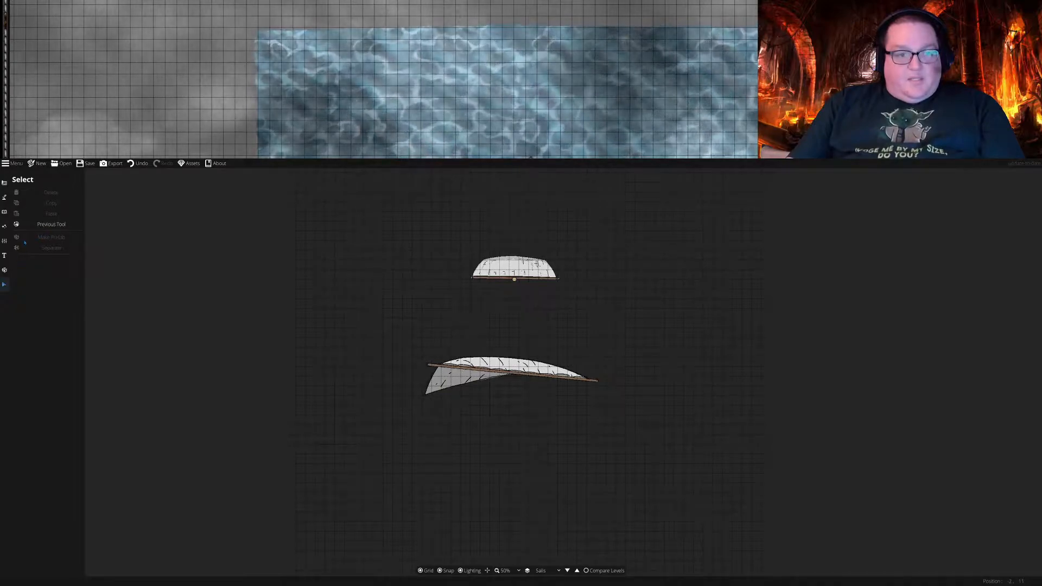
pyautogui.click(541, 570)
pyautogui.click(542, 583)
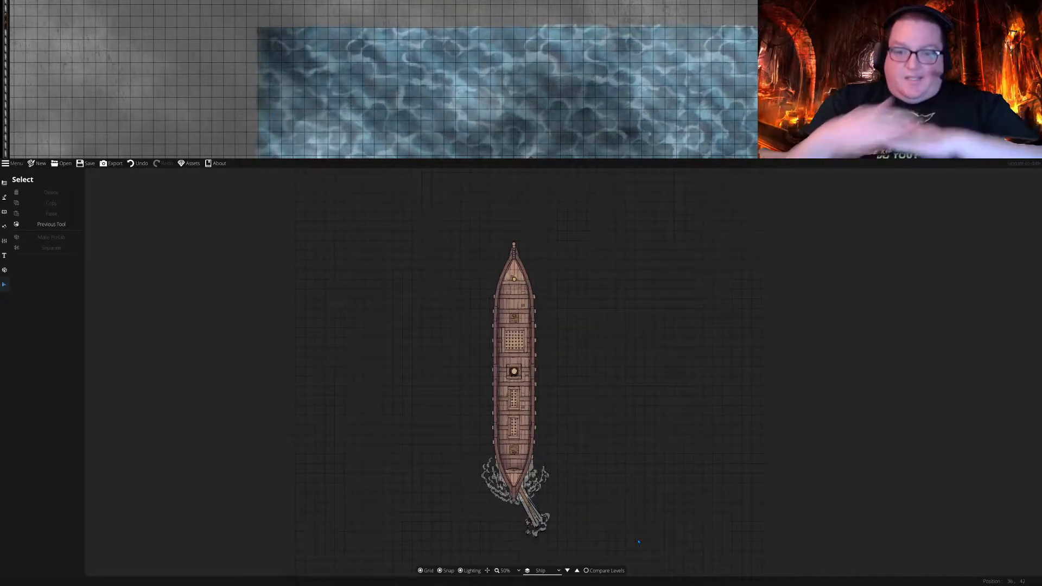
pyautogui.click(530, 484)
pyautogui.click(530, 344)
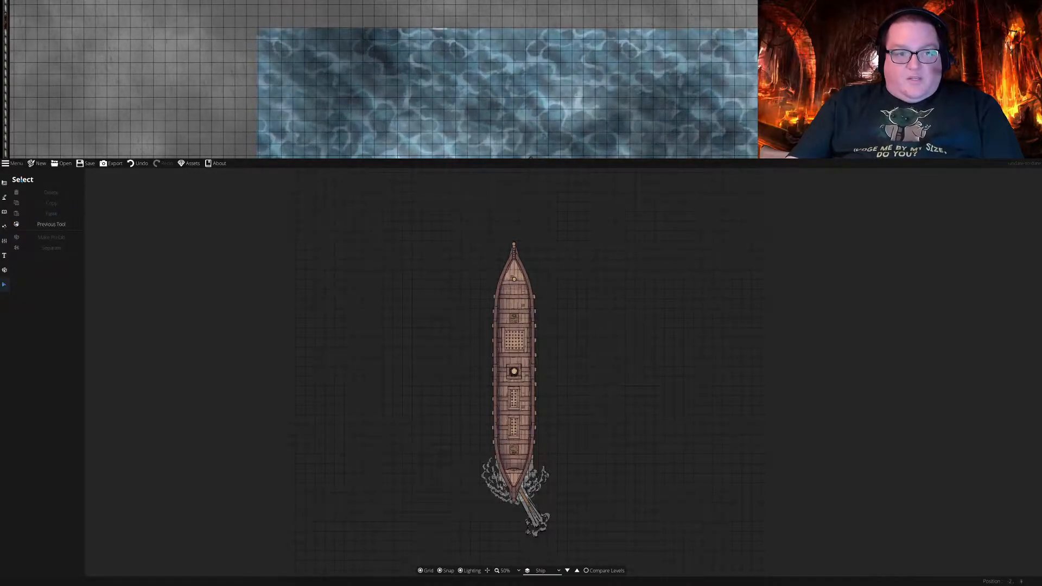
# Set the trireme map's export options to PNG mode with the grid off
pyautogui.click(112, 164)
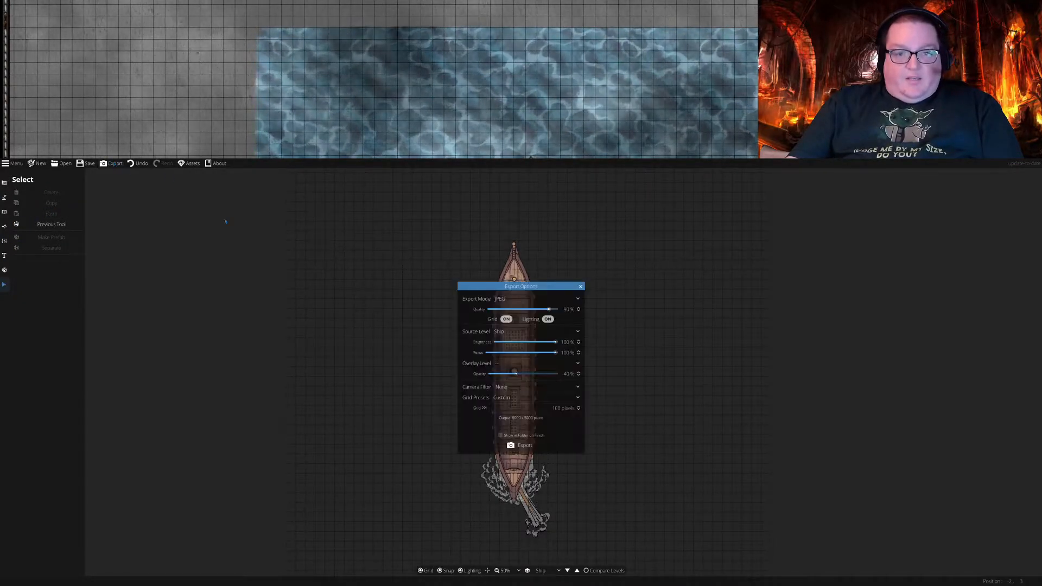
pyautogui.click(524, 299)
pyautogui.click(510, 310)
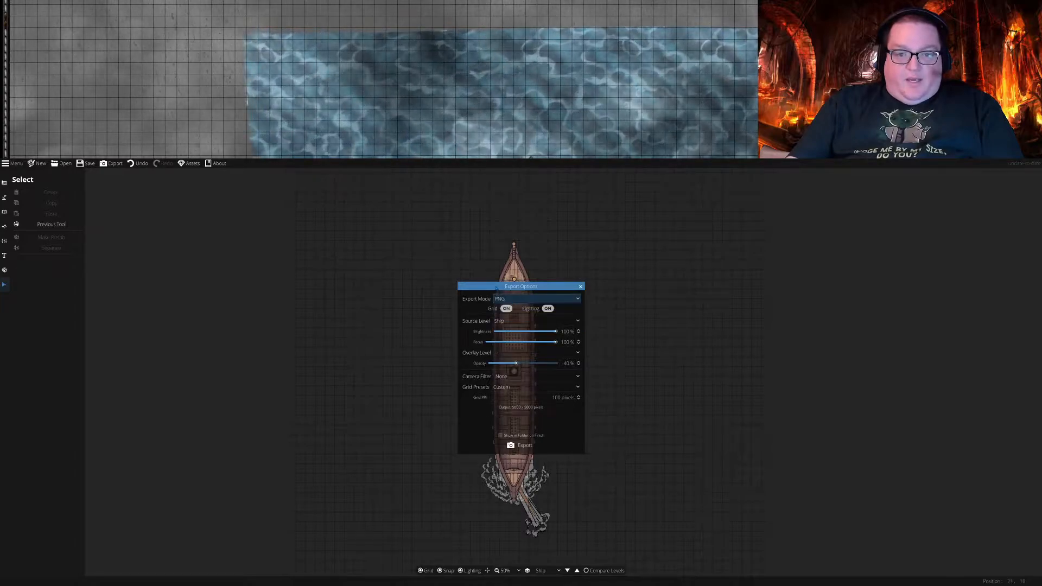
pyautogui.click(506, 309)
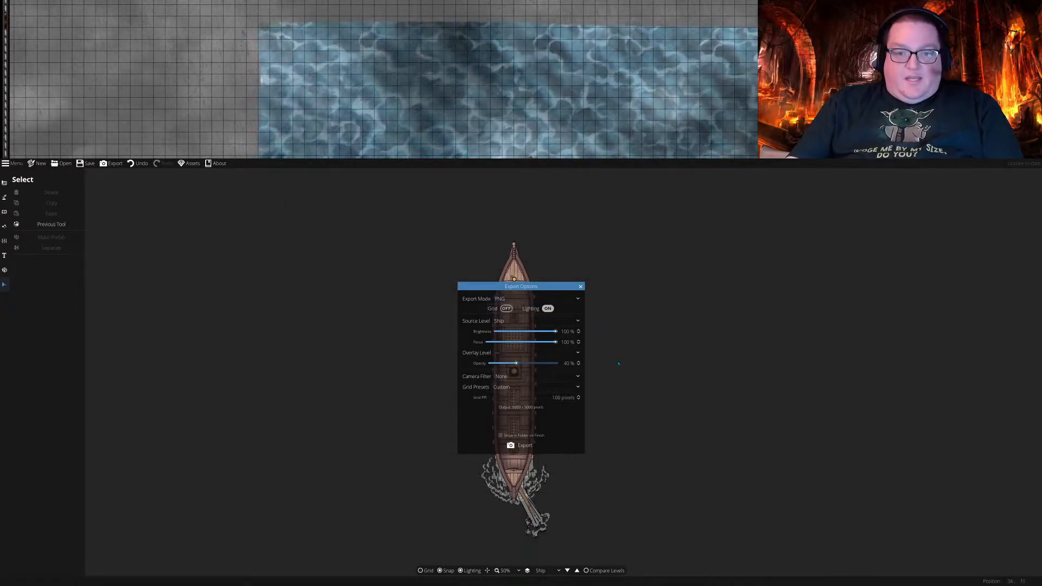
# Overlay the Sails level on the Ship level at 30% opacity, and close the export options without exporting
pyautogui.click(516, 353)
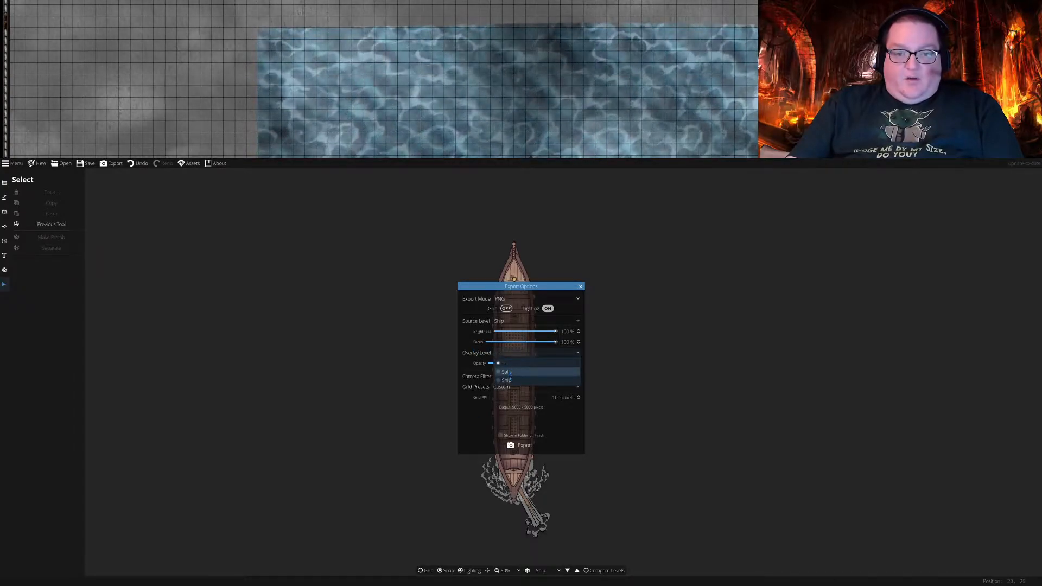
pyautogui.click(510, 373)
pyautogui.moveTo(532, 286); pyautogui.dragTo(714, 258)
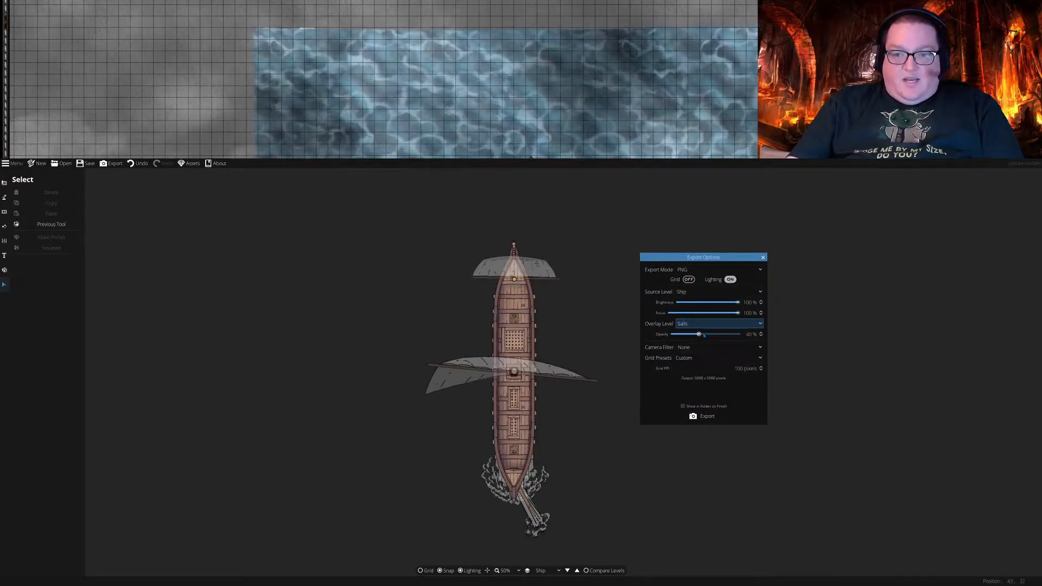
pyautogui.moveTo(698, 334)
pyautogui.mouseDown()
pyautogui.moveTo(685, 334)
pyautogui.moveTo(709, 335)
pyautogui.moveTo(665, 332)
pyautogui.moveTo(695, 334)
pyautogui.mouseUp()
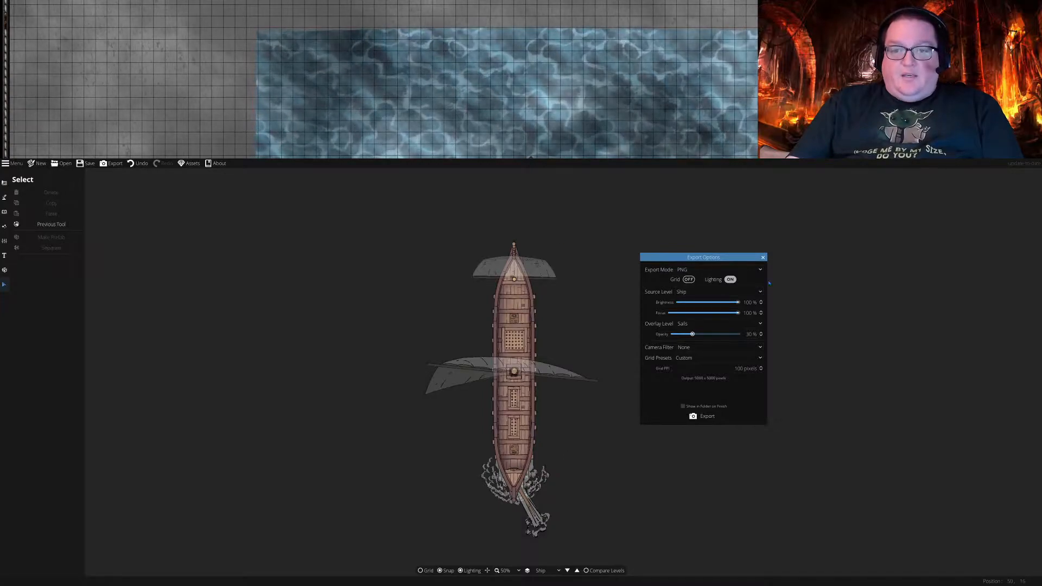
pyautogui.click(763, 257)
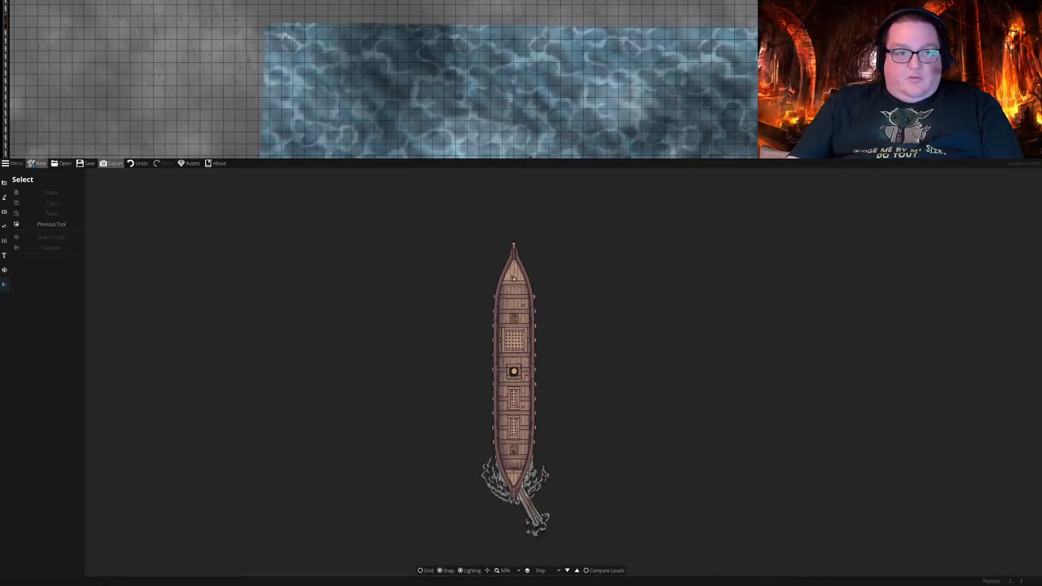
# Open the recently used map Kobold Pirate Ship.dungeondraft_map
pyautogui.click(14, 163)
pyautogui.moveTo(23, 177)
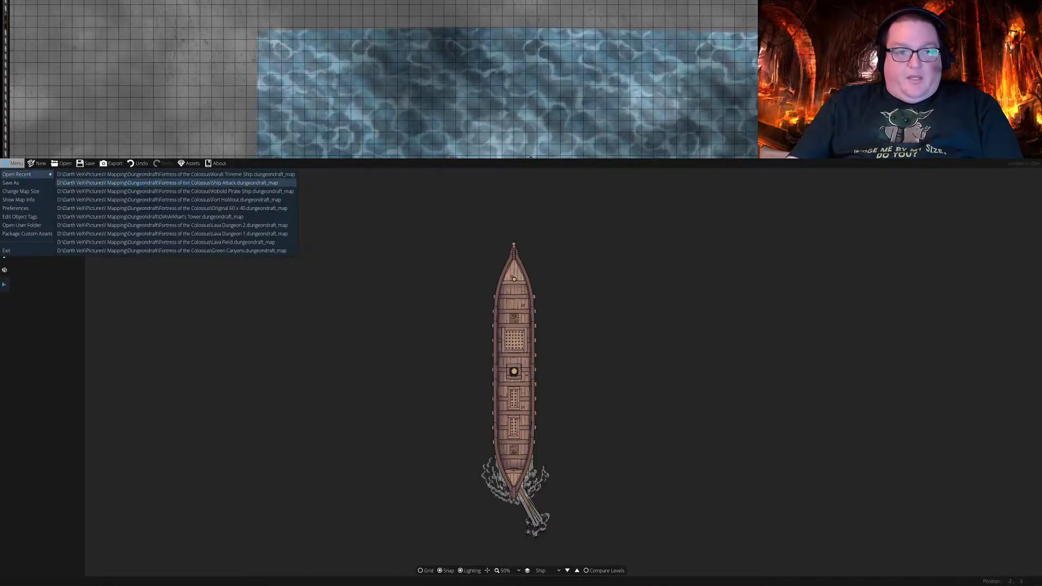
pyautogui.click(270, 201)
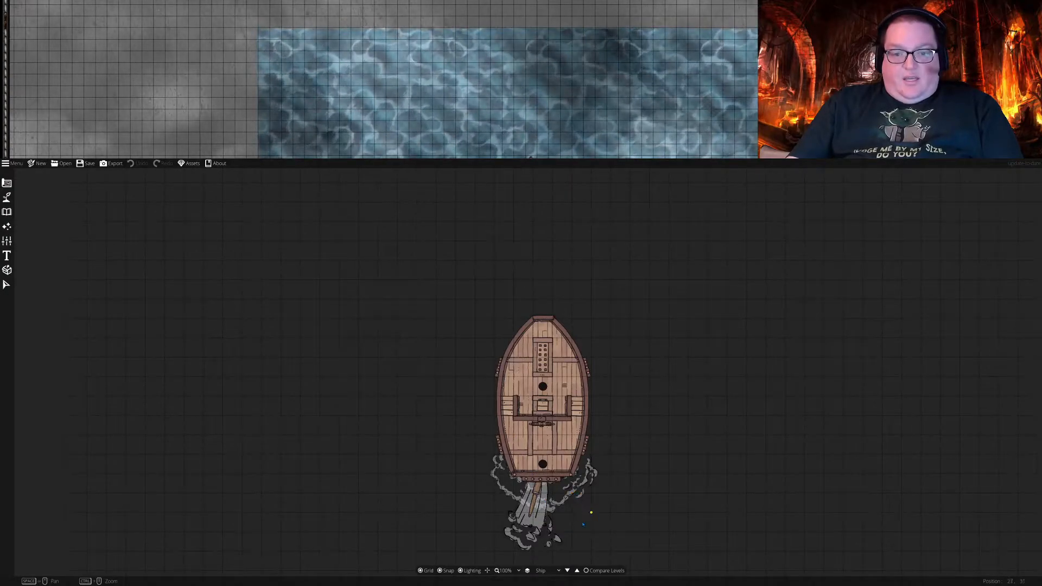
# View the Sails level of the pirate ship map, and return to its Ship level
pyautogui.click(540, 573)
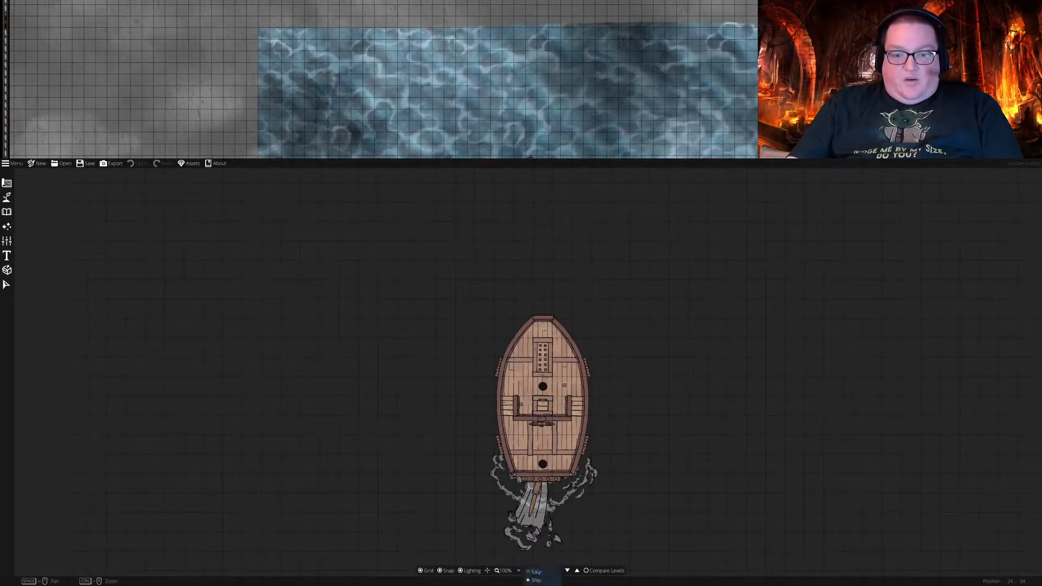
pyautogui.click(541, 572)
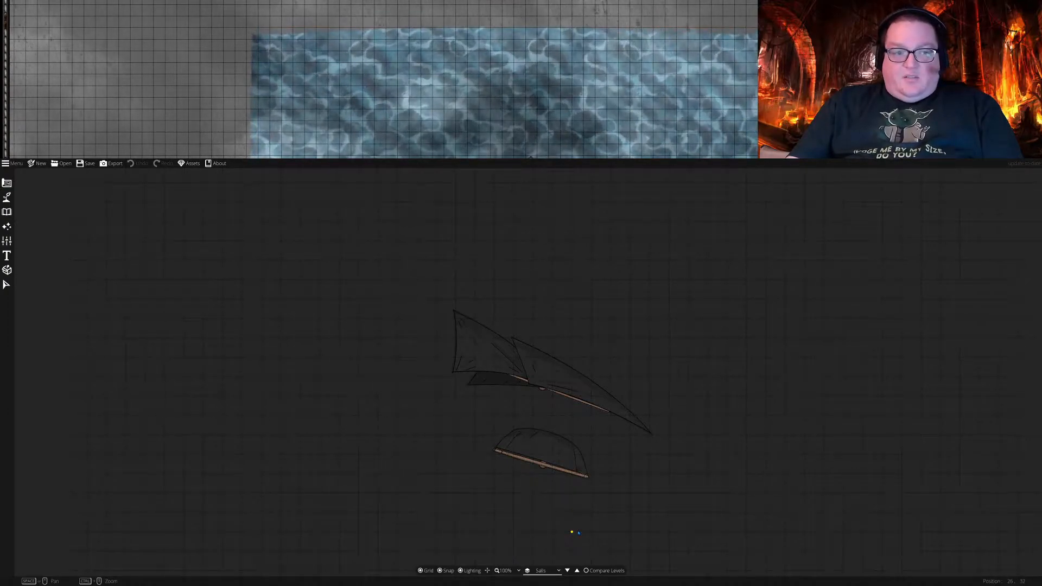
pyautogui.click(541, 571)
pyautogui.click(537, 580)
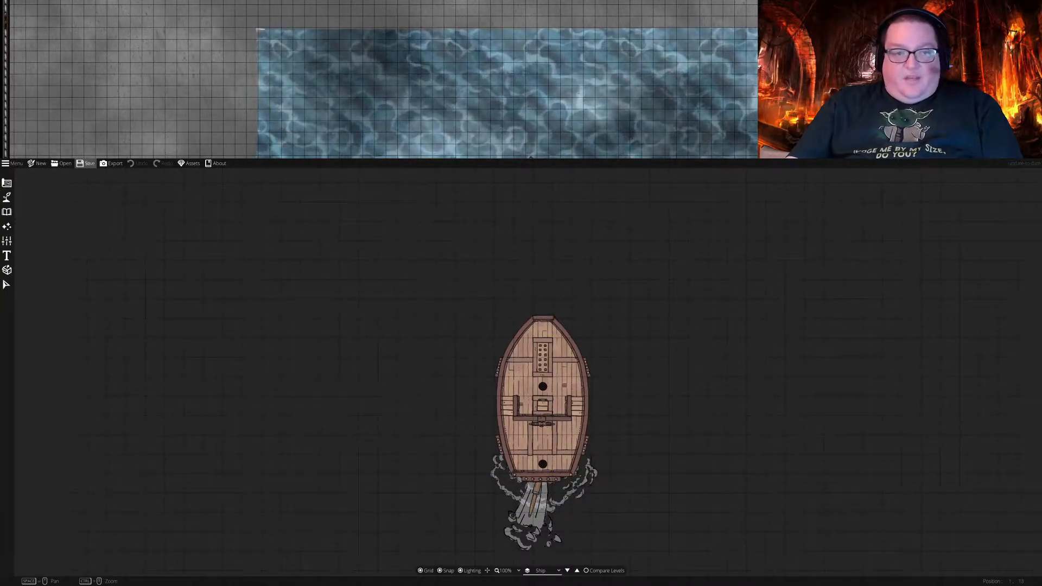
# Turn the grid off in the pirate ship's export options and overlay the Sails level at 49% opacity
pyautogui.click(112, 163)
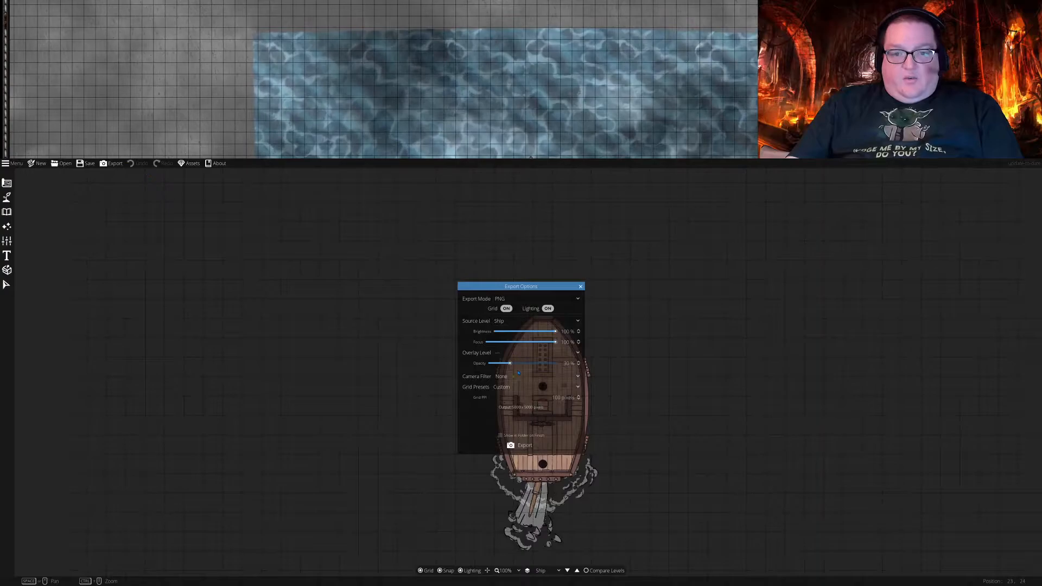
pyautogui.click(507, 308)
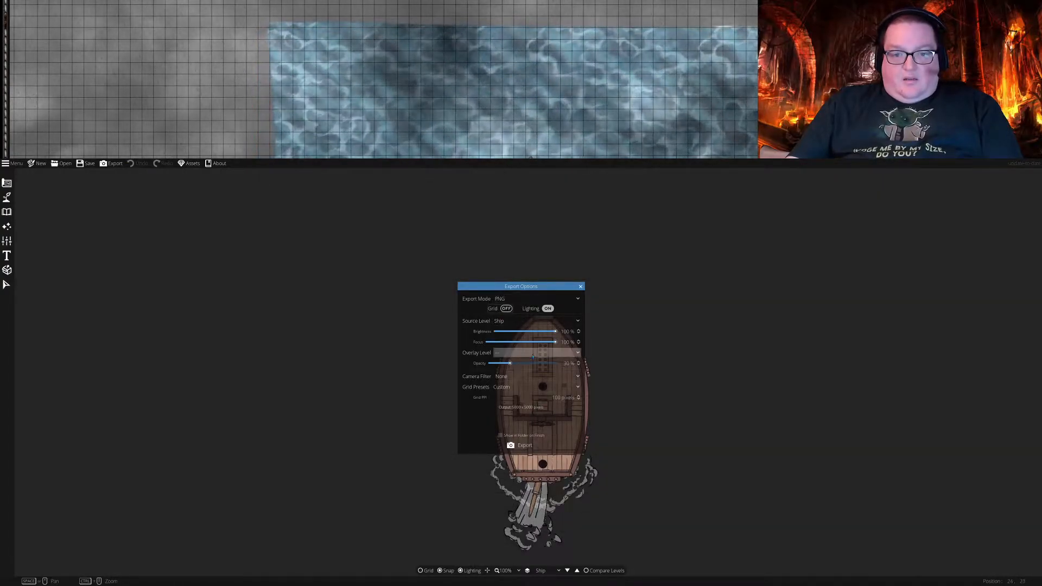
pyautogui.click(535, 354)
pyautogui.click(507, 371)
pyautogui.moveTo(542, 290); pyautogui.dragTo(810, 302)
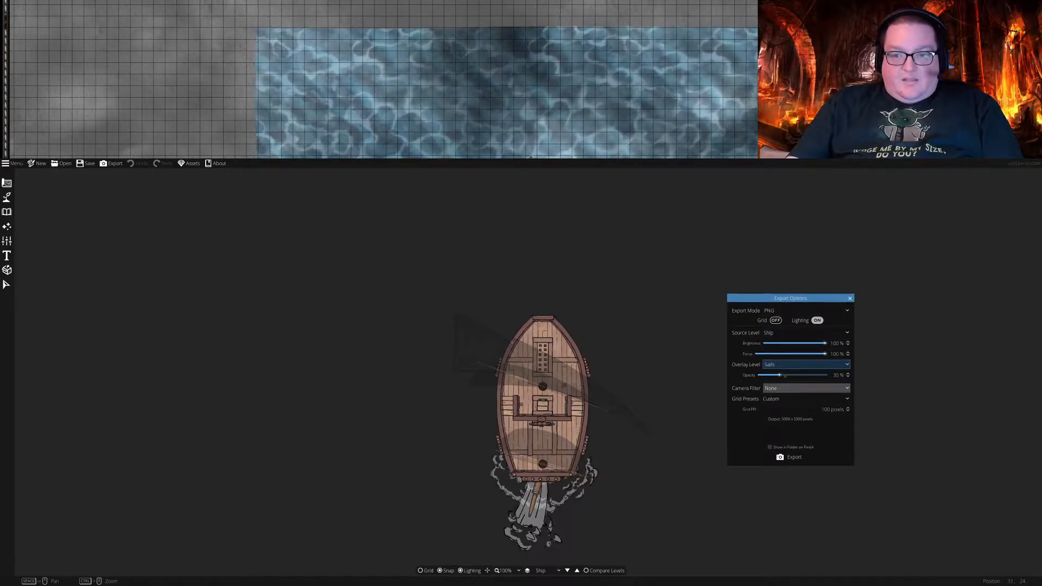
pyautogui.moveTo(780, 375); pyautogui.dragTo(780, 375)
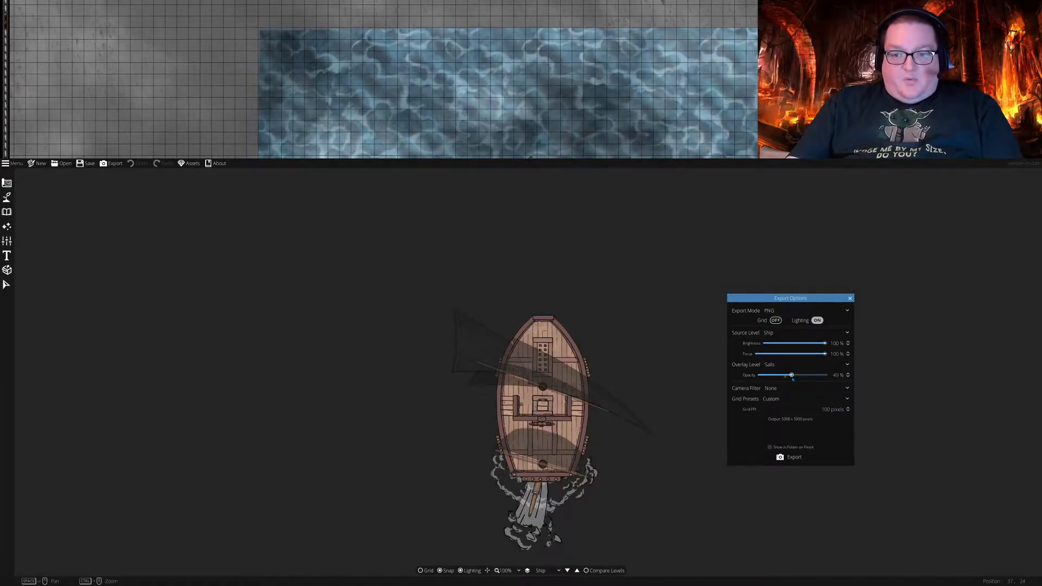
# Set the Sails overlay opacity to 48% in the pirate ship's export options
pyautogui.moveTo(792, 379); pyautogui.dragTo(791, 379)
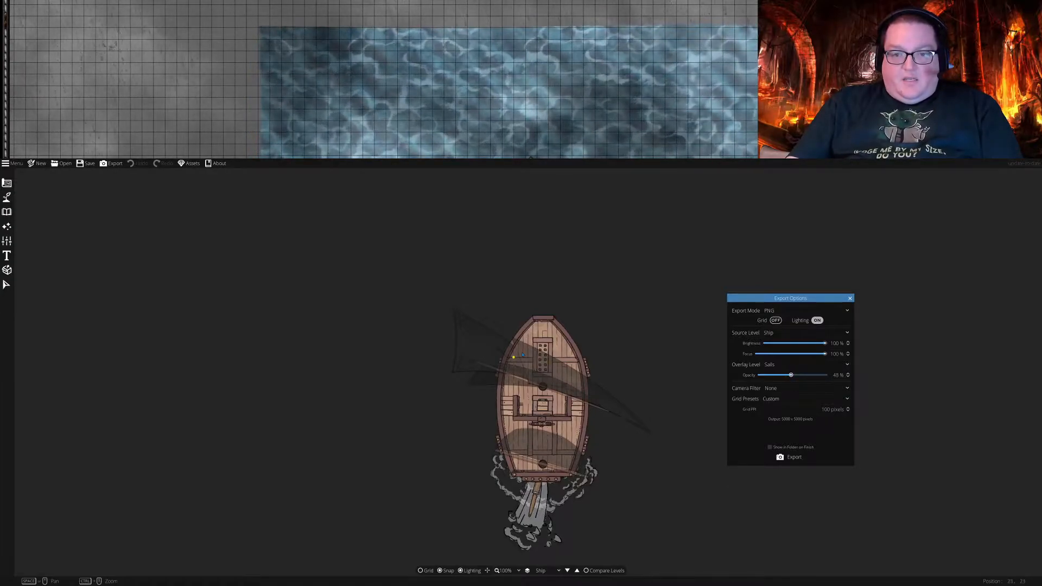
pyautogui.moveTo(849, 298); pyautogui.dragTo(848, 300)
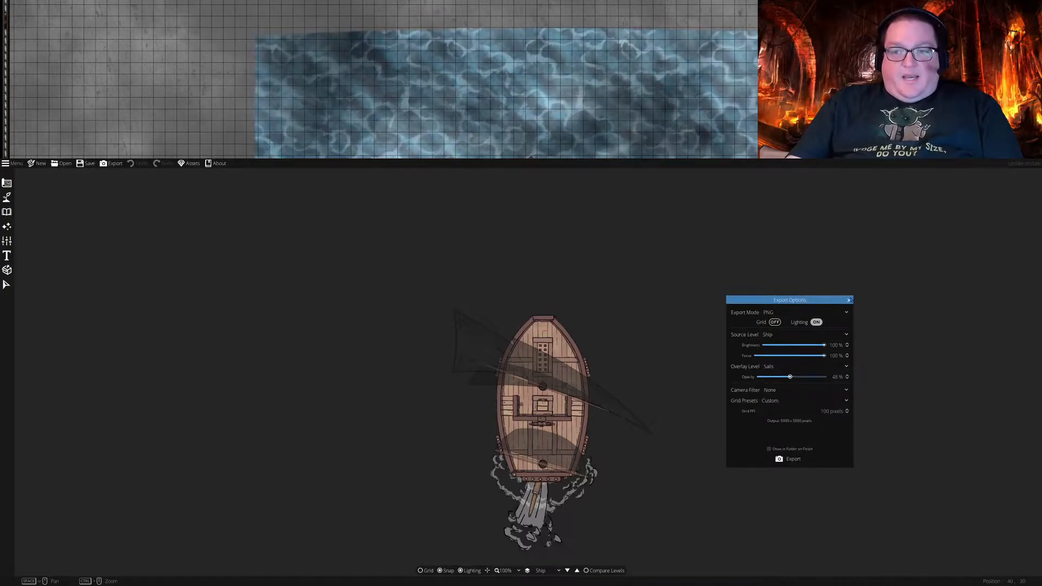
pyautogui.click(111, 163)
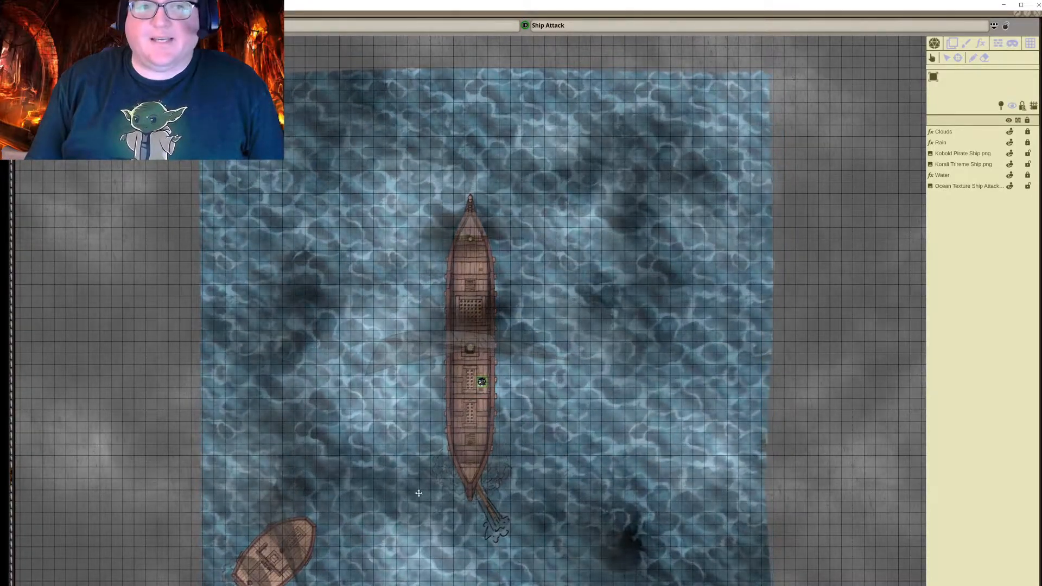
# Switch to Fantasy Grounds, arrange the Assets and Images windows over the Ship Attack map, and show the (Uncategorized) image group
pyautogui.moveTo(856, 347); pyautogui.dragTo(532, 316)
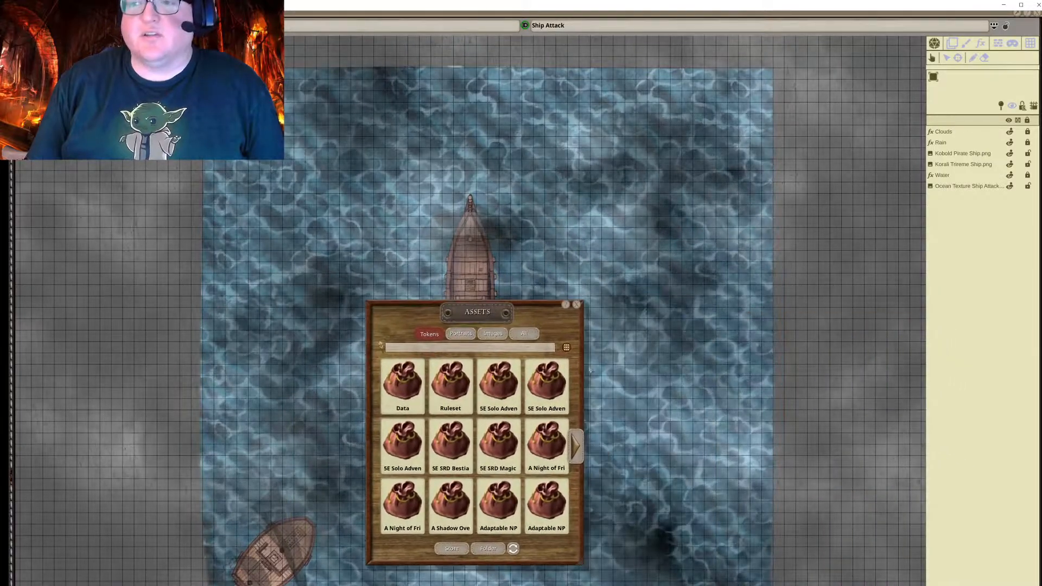
pyautogui.moveTo(731, 320); pyautogui.dragTo(703, 383)
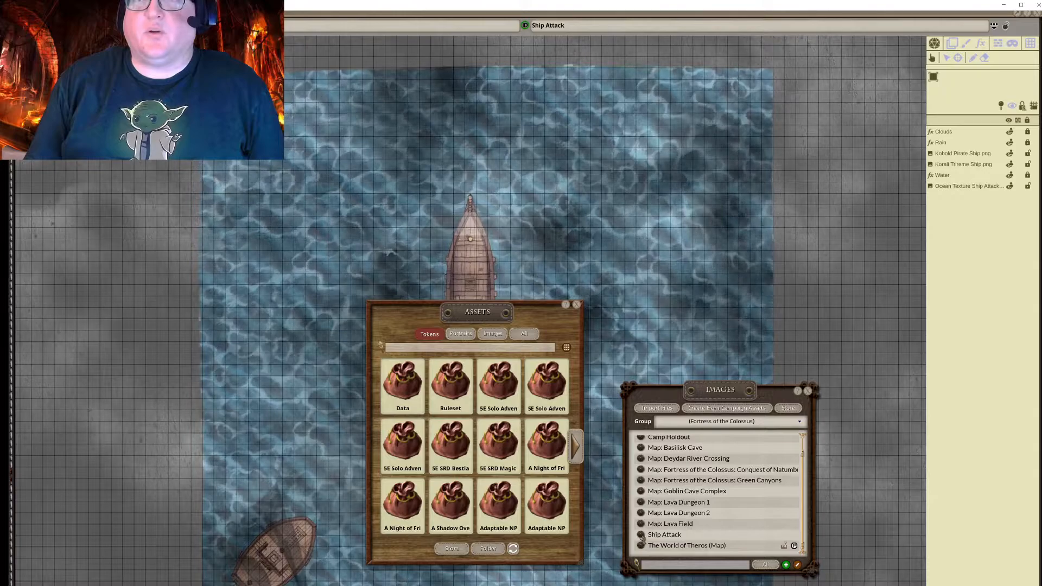
pyautogui.click(689, 422)
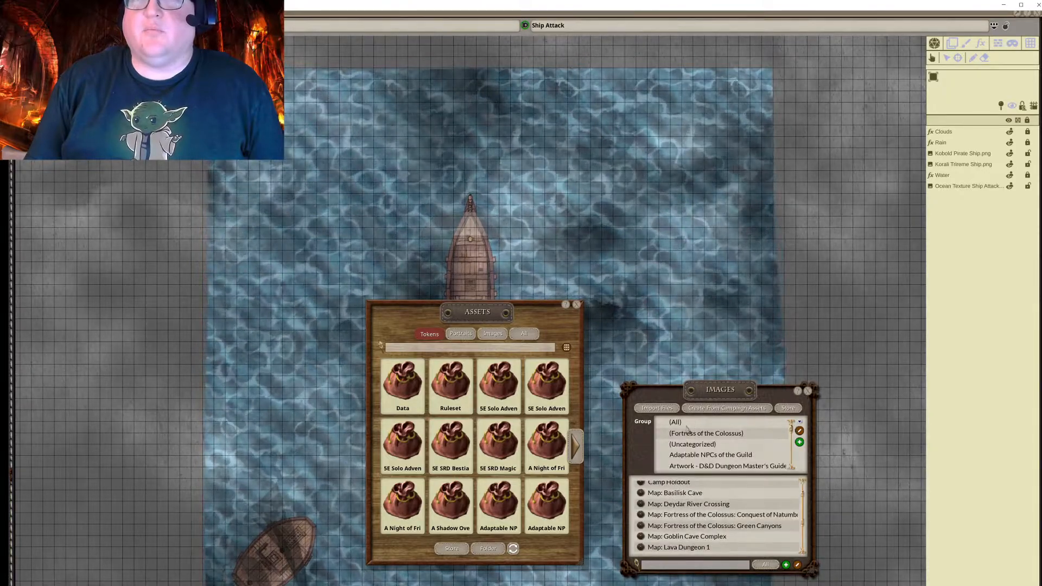
pyautogui.click(687, 425)
pyautogui.click(699, 424)
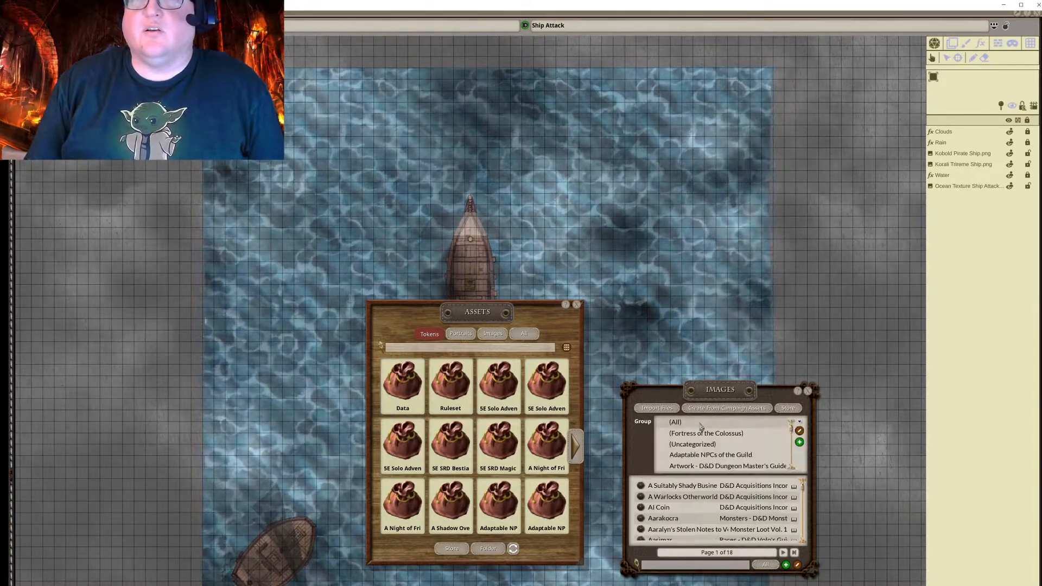
pyautogui.click(693, 444)
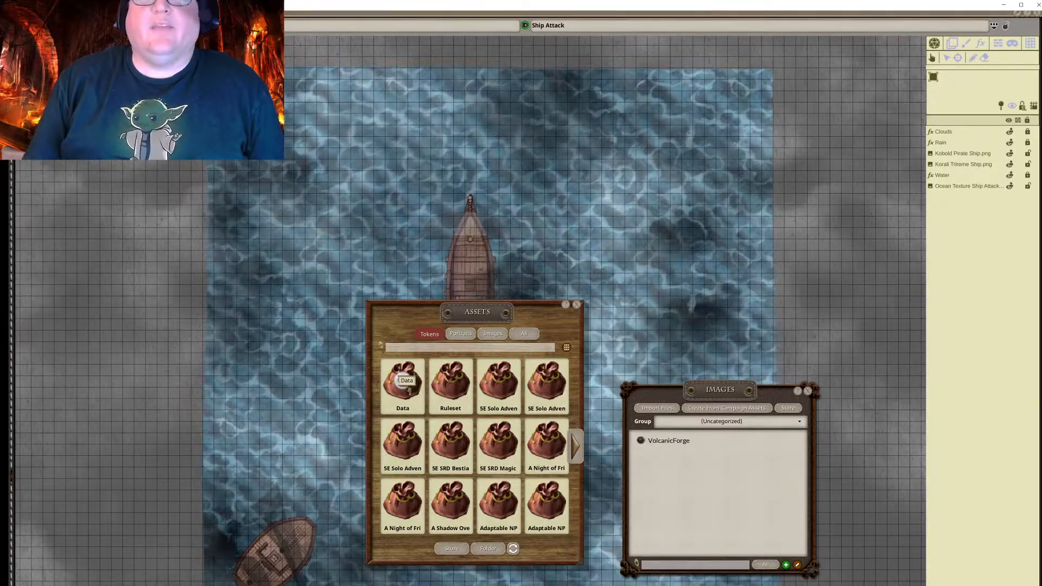
# Find the Ocean Texture among the campaign's image assets and create a new uncategorized map image from it
pyautogui.click(492, 334)
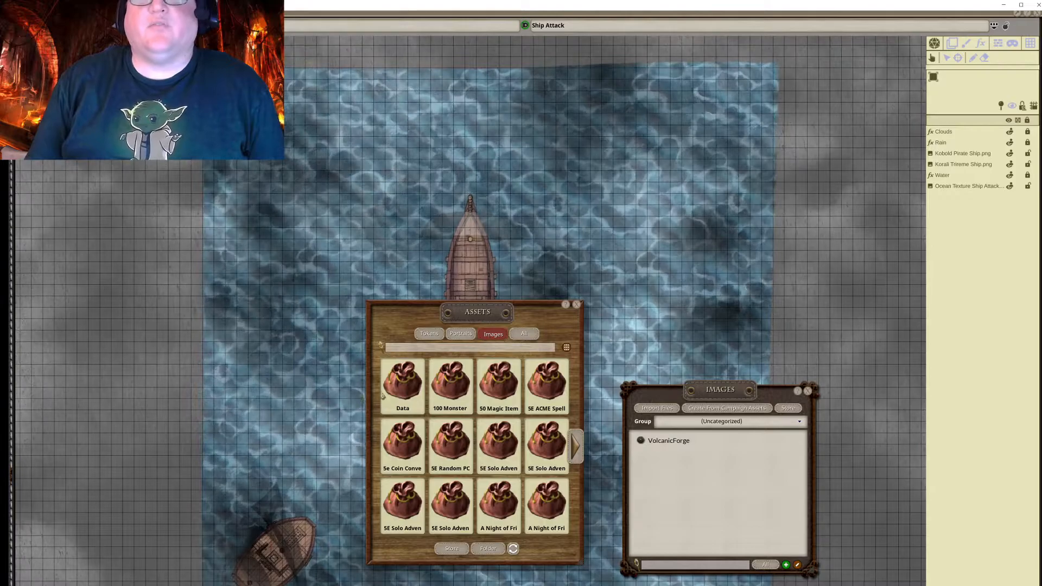
pyautogui.click(403, 380)
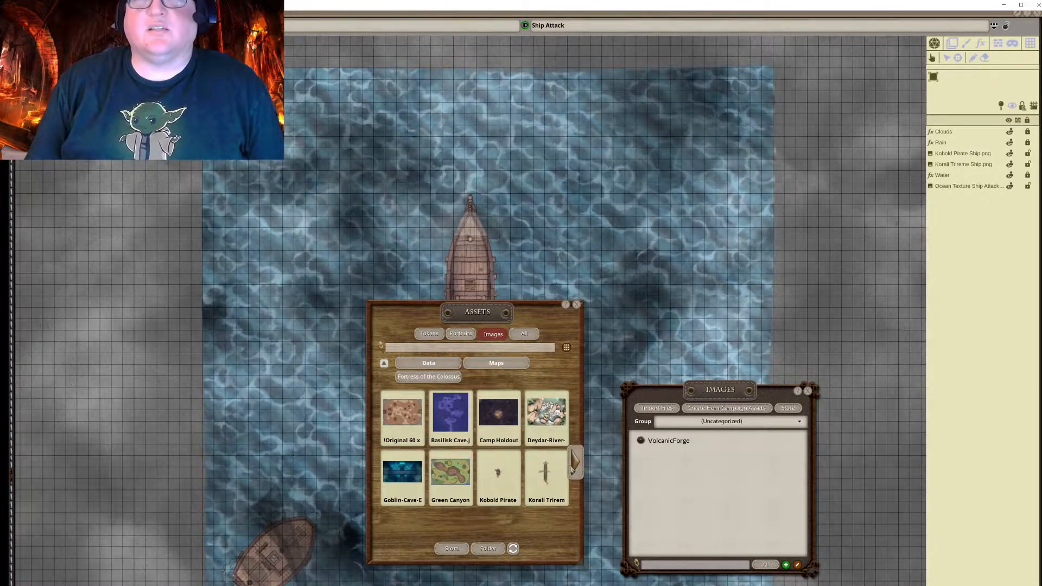
pyautogui.click(574, 465)
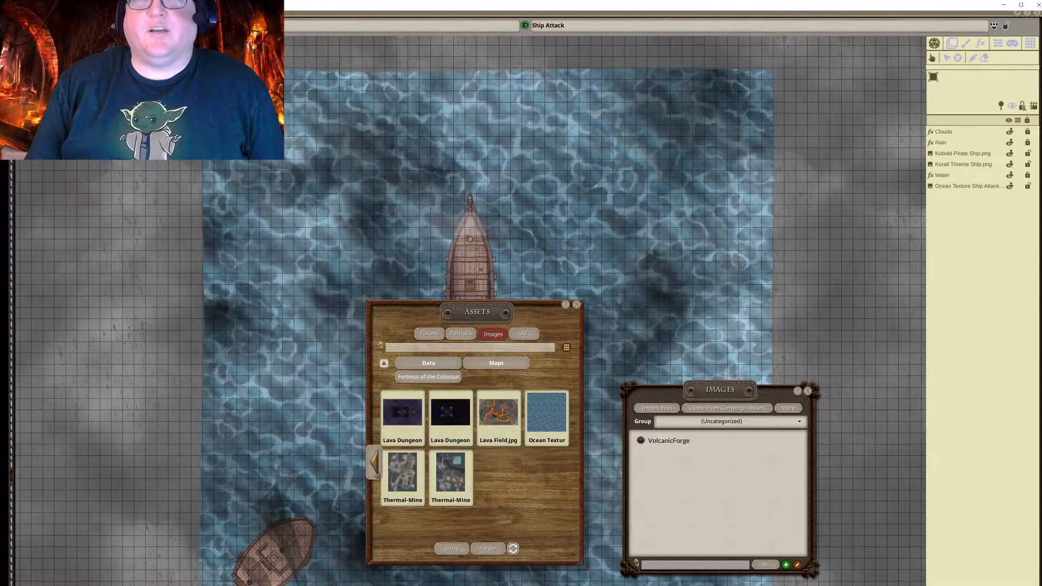
pyautogui.moveTo(635, 473); pyautogui.dragTo(722, 503)
pyautogui.moveTo(583, 427); pyautogui.dragTo(288, 143)
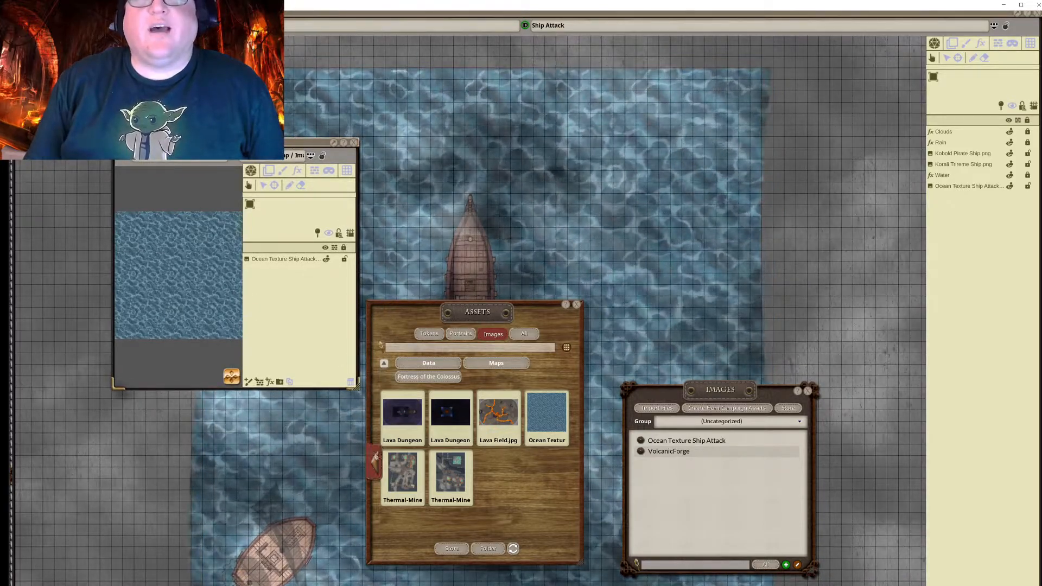
# Add Korali Trireme Ship.png and Kobold Pirate Ship.png as layers above the ocean texture in the new map
pyautogui.click(374, 461)
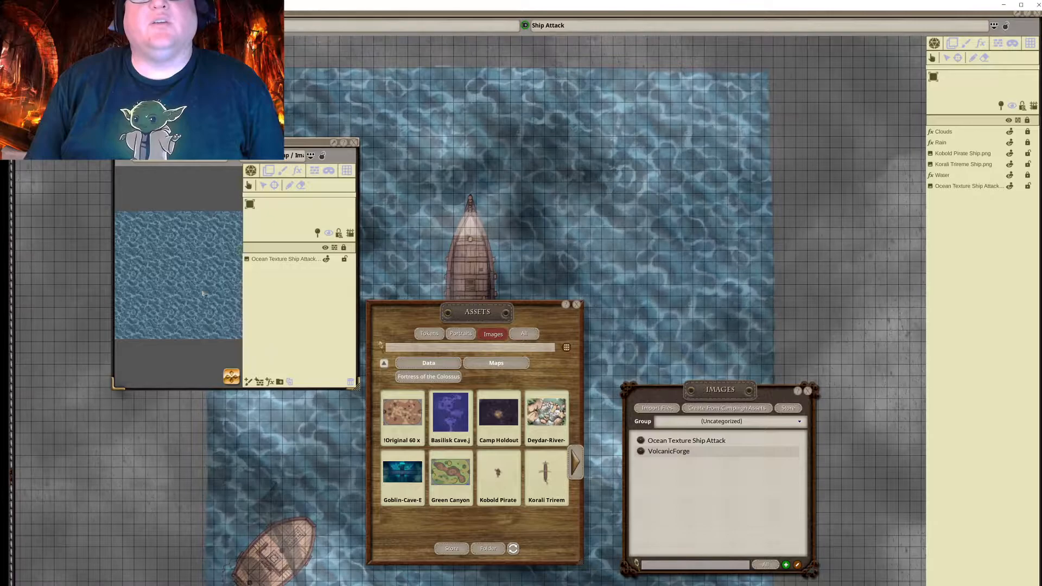
pyautogui.moveTo(547, 474); pyautogui.dragTo(283, 317)
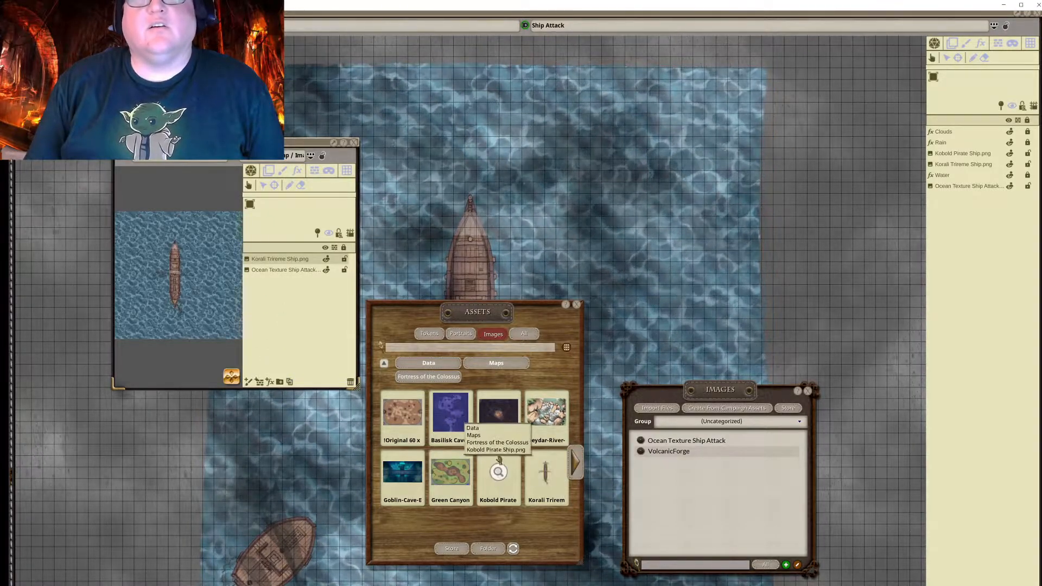
pyautogui.moveTo(498, 472); pyautogui.dragTo(296, 327)
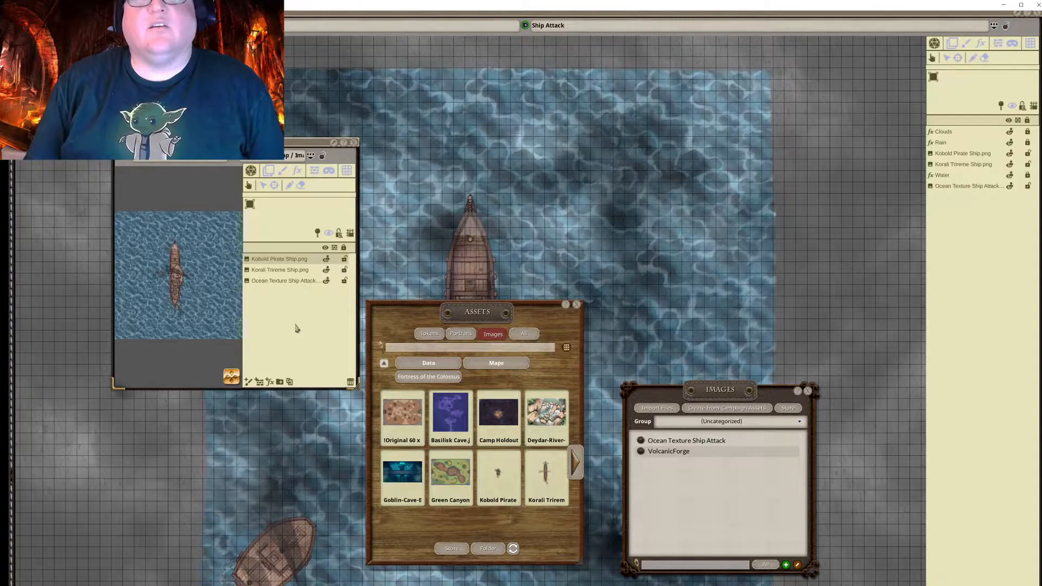
# Close the Assets and Images windows, and enlarge the new ocean map's window to fill most of the desktop
pyautogui.click(576, 305)
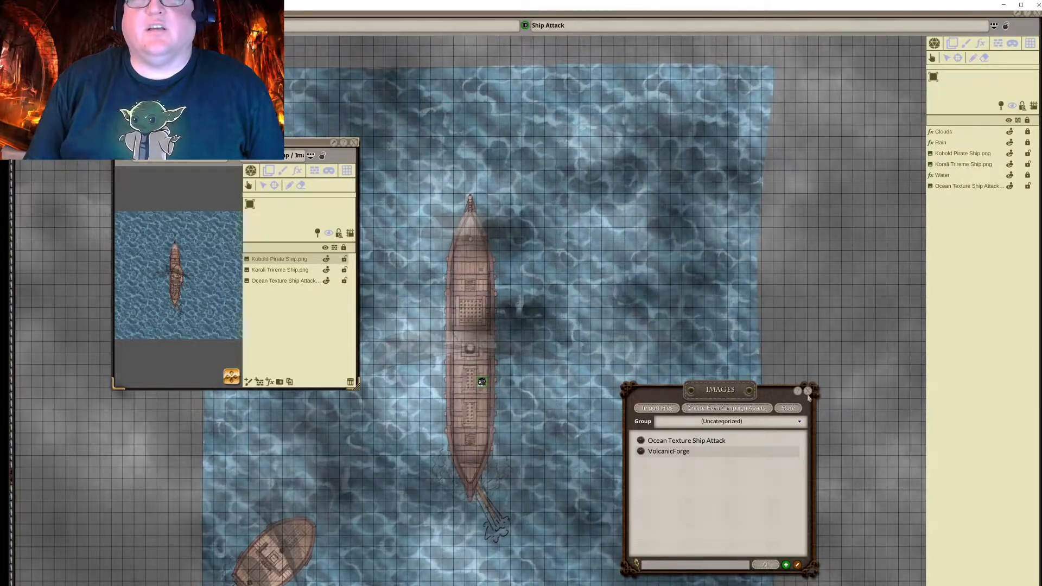
pyautogui.click(808, 391)
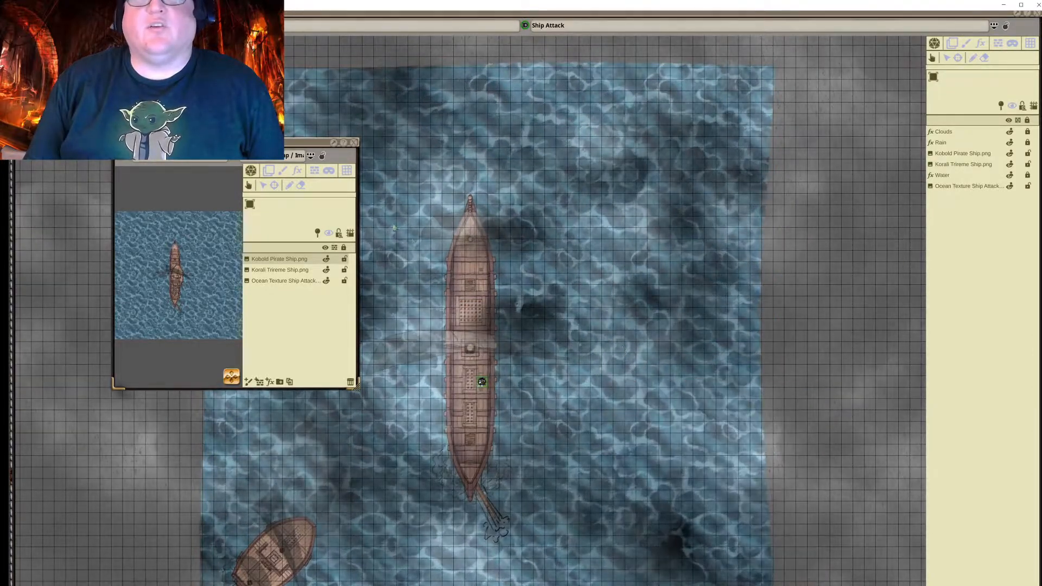
pyautogui.moveTo(317, 143); pyautogui.dragTo(217, 18)
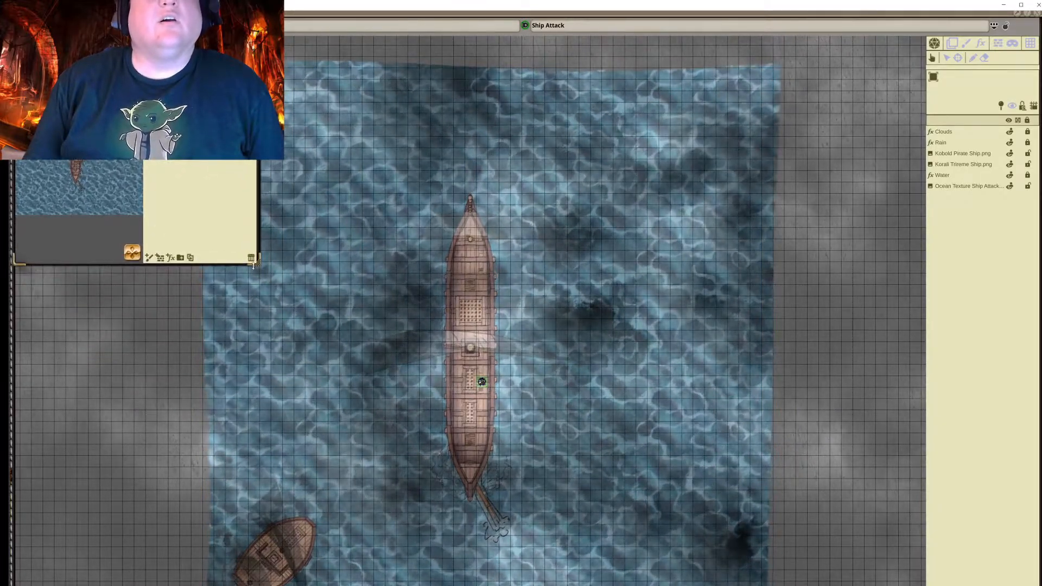
pyautogui.moveTo(258, 264); pyautogui.dragTo(922, 585)
pyautogui.scroll(10, 538, 326)
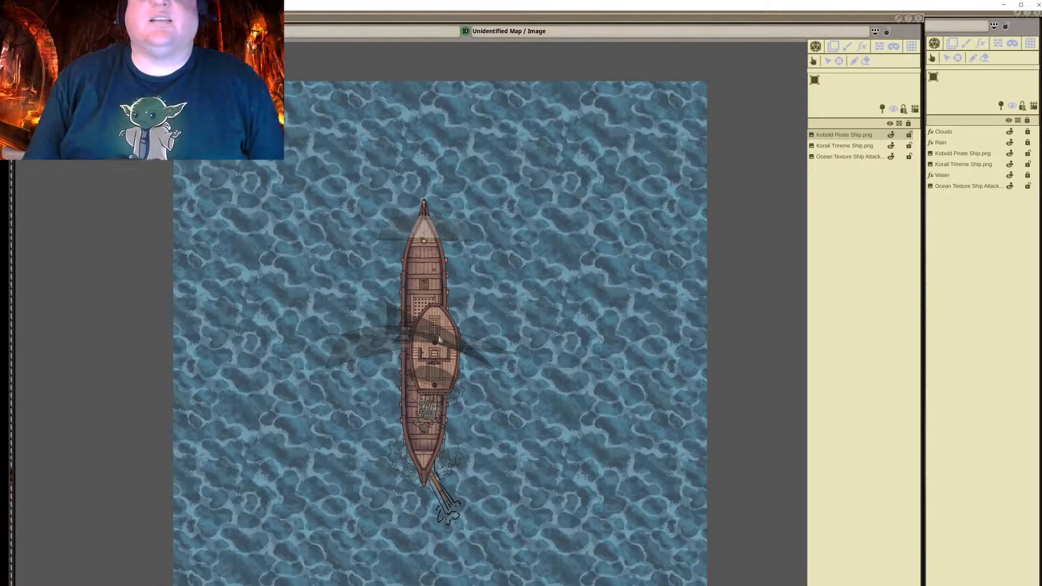
# Select the Kobold Pirate Ship layer and move the ship off the trireme to the ocean map's lower-left area
pyautogui.click(836, 49)
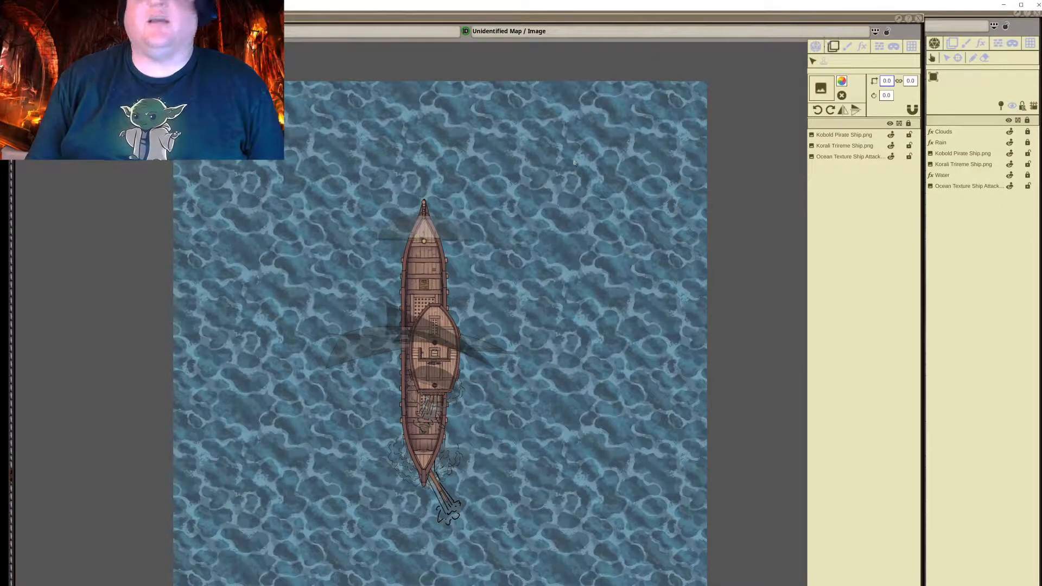
pyautogui.click(407, 347)
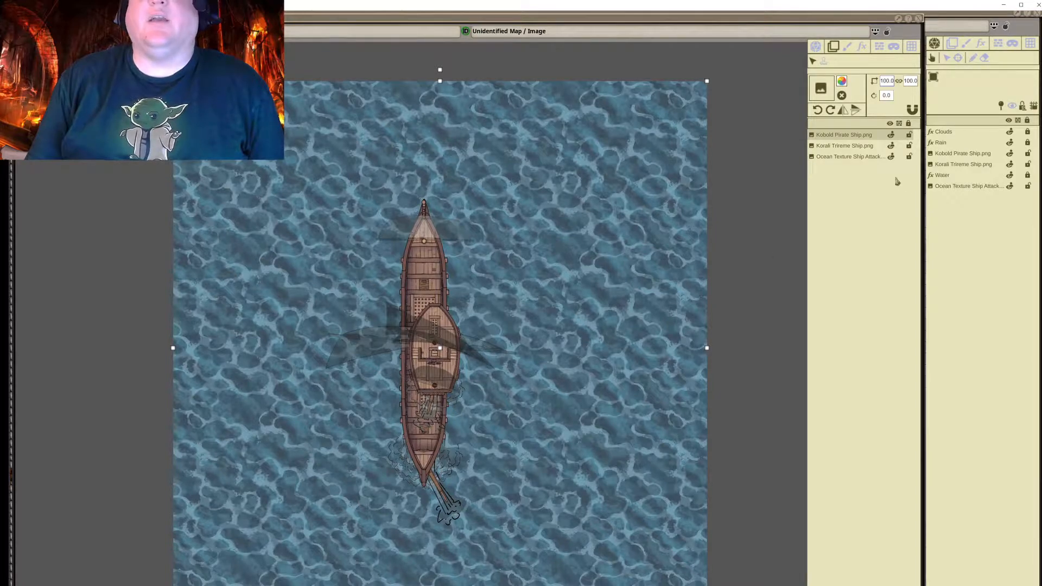
pyautogui.moveTo(438, 333); pyautogui.dragTo(251, 502)
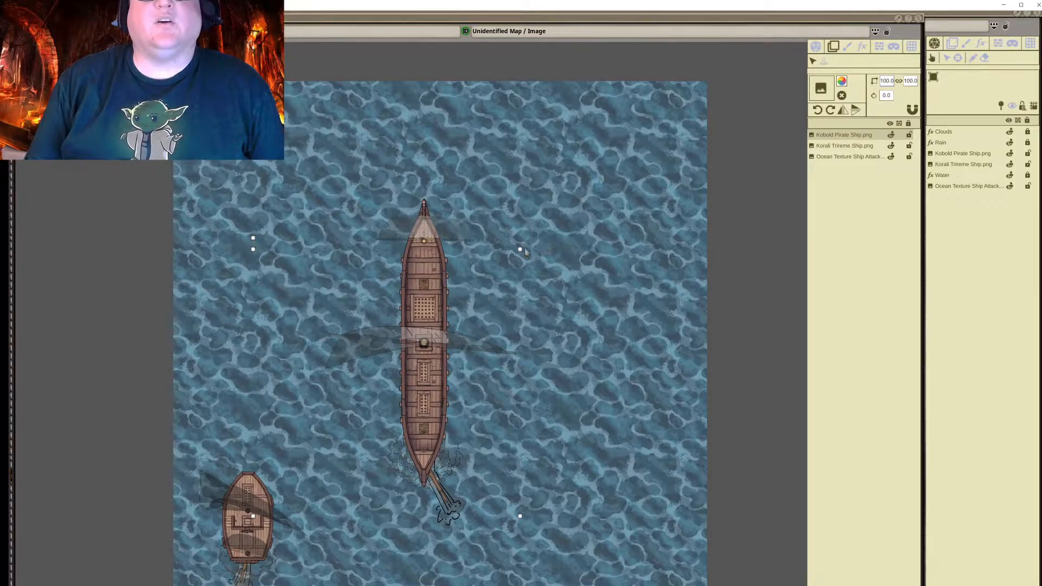
# Try resizing the Kobold Pirate Ship layer, and undo the change
pyautogui.scroll(1, 388, 477)
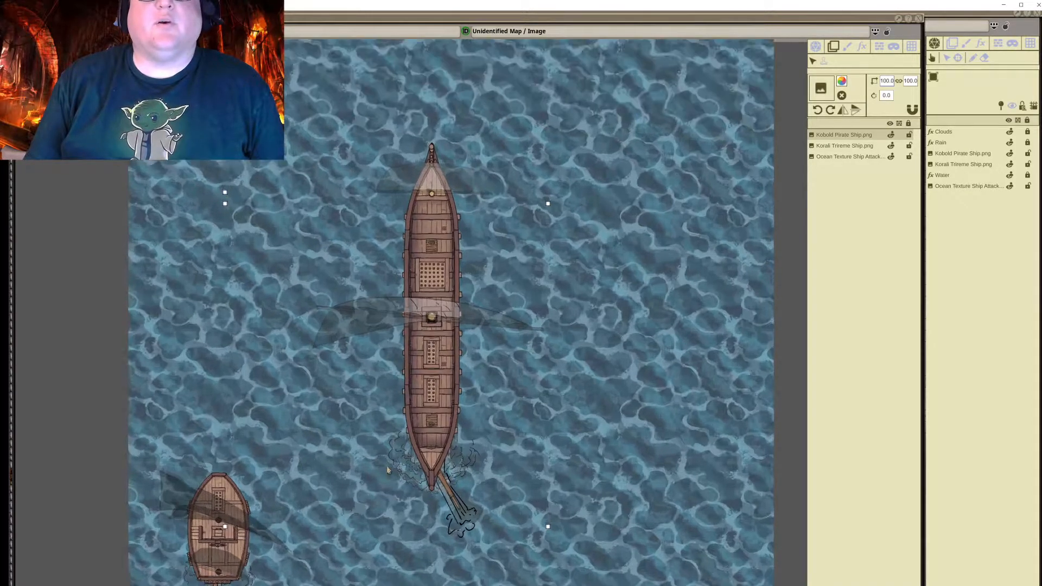
pyautogui.scroll(-1, 332, 498)
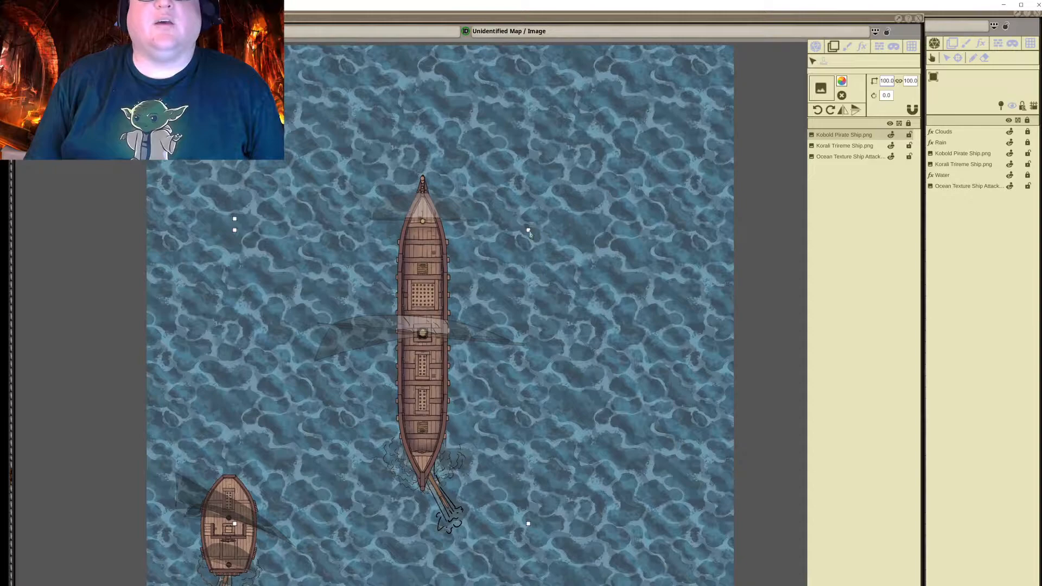
pyautogui.moveTo(533, 231); pyautogui.dragTo(537, 235)
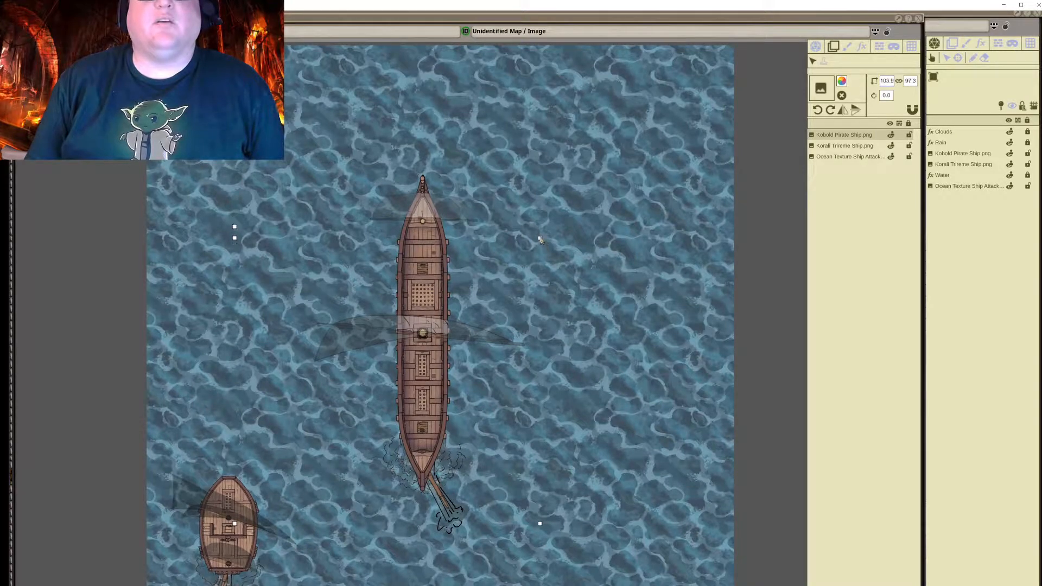
pyautogui.hotkey('ctrl', 'z')
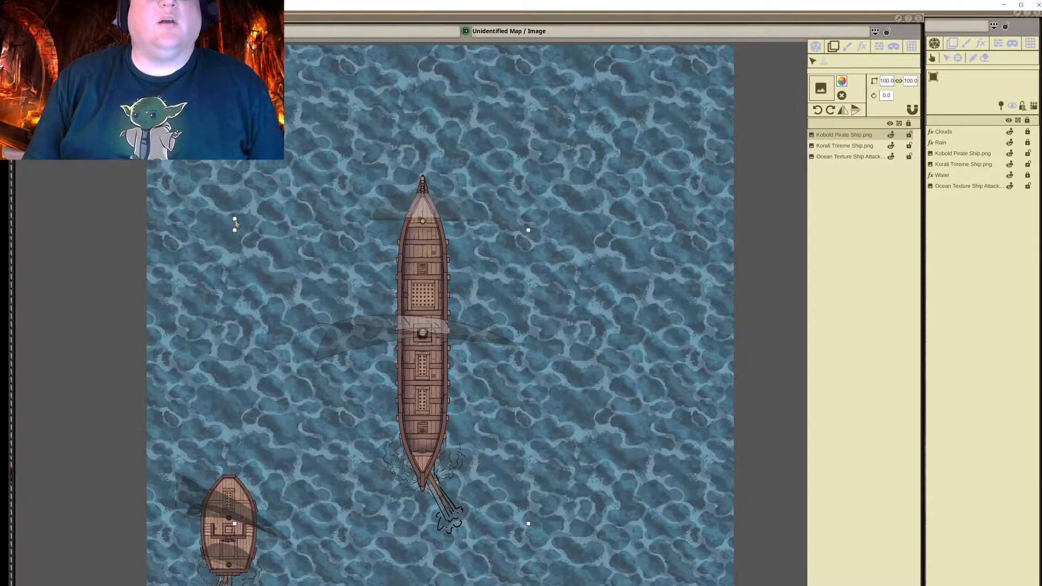
# Rotate the Kobold Pirate Ship layer to 45 degrees and reposition it below and beside the trireme
pyautogui.moveTo(235, 220); pyautogui.dragTo(245, 220)
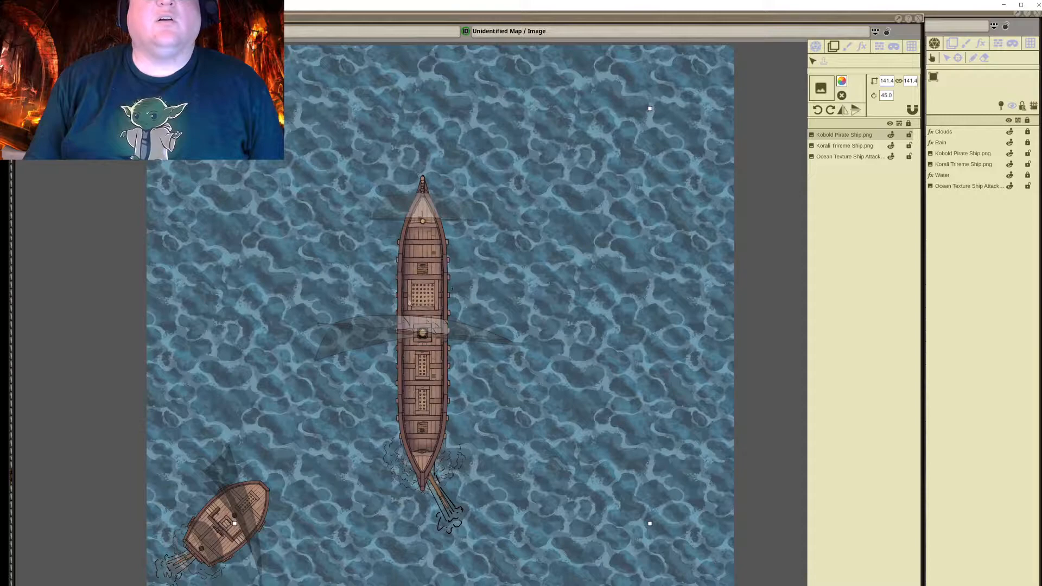
pyautogui.moveTo(255, 513); pyautogui.dragTo(263, 550)
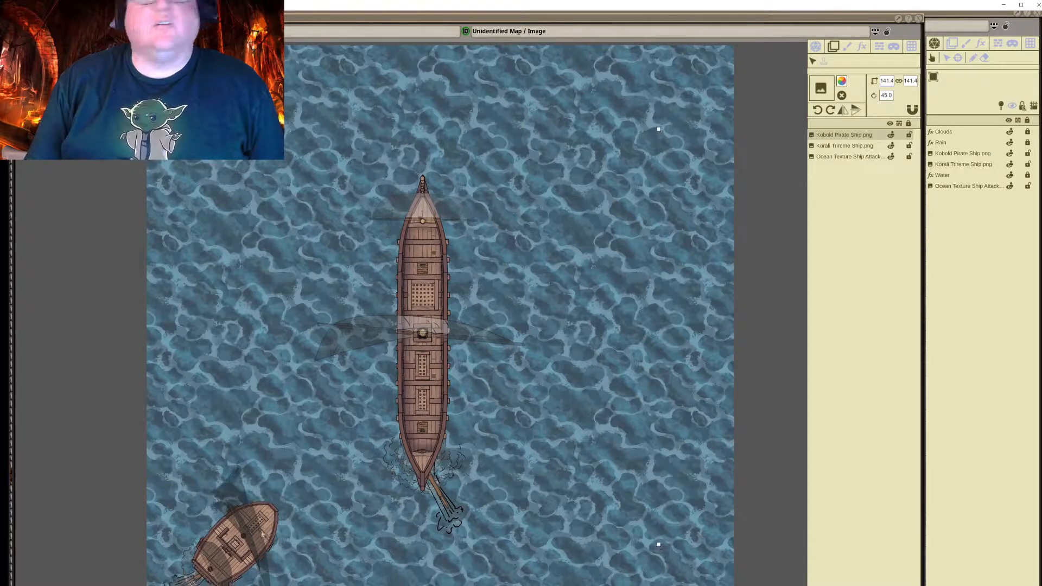
# Switch between the Ship Attack map and the unidentified map to compare them, shifting the Ship Attack window for access
pyautogui.click(953, 332)
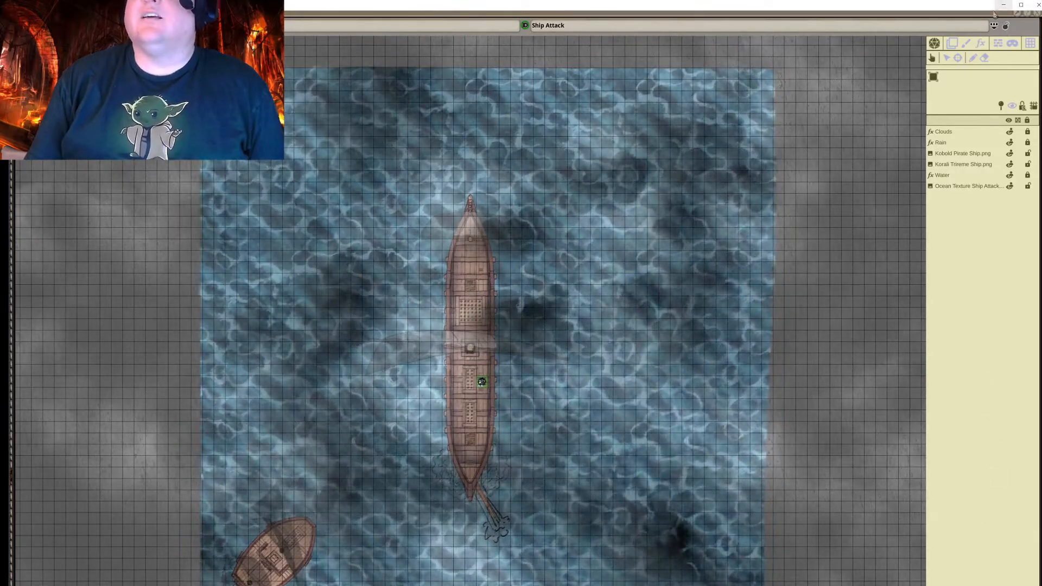
pyautogui.moveTo(992, 14); pyautogui.dragTo(995, 42)
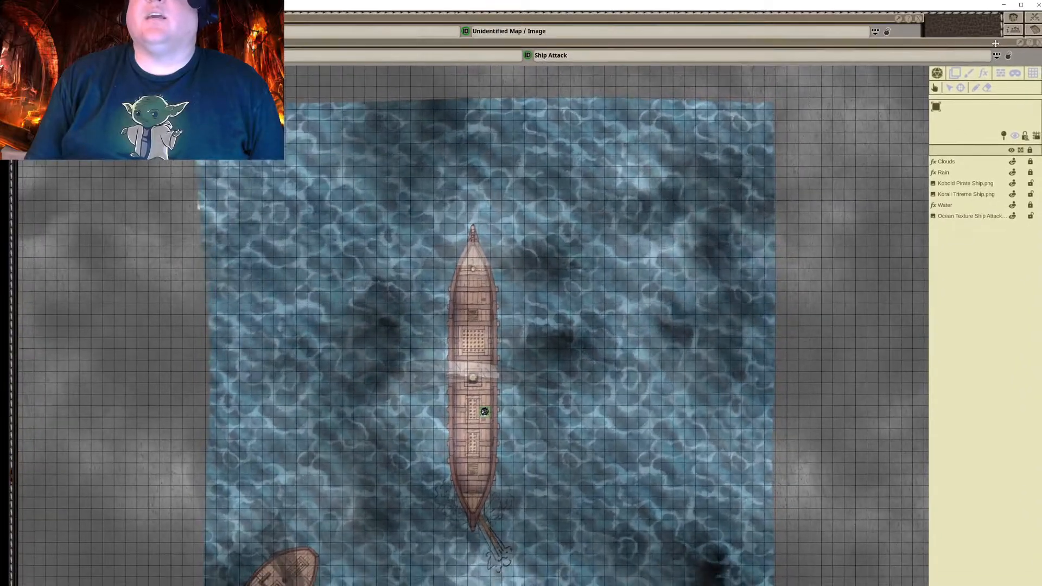
pyautogui.click(885, 37)
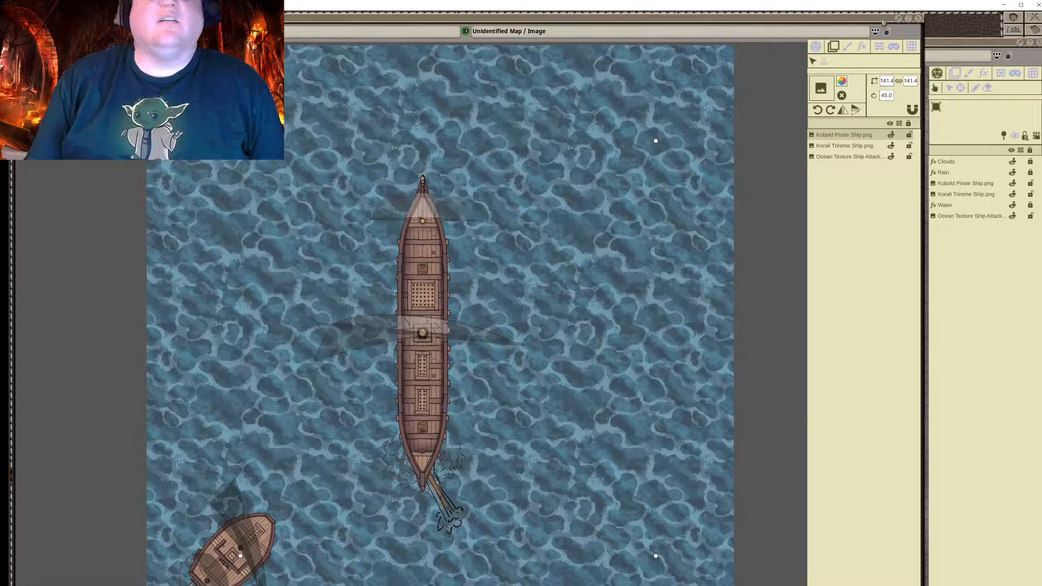
pyautogui.moveTo(880, 24); pyautogui.dragTo(875, 20)
pyautogui.moveTo(969, 46); pyautogui.dragTo(969, 19)
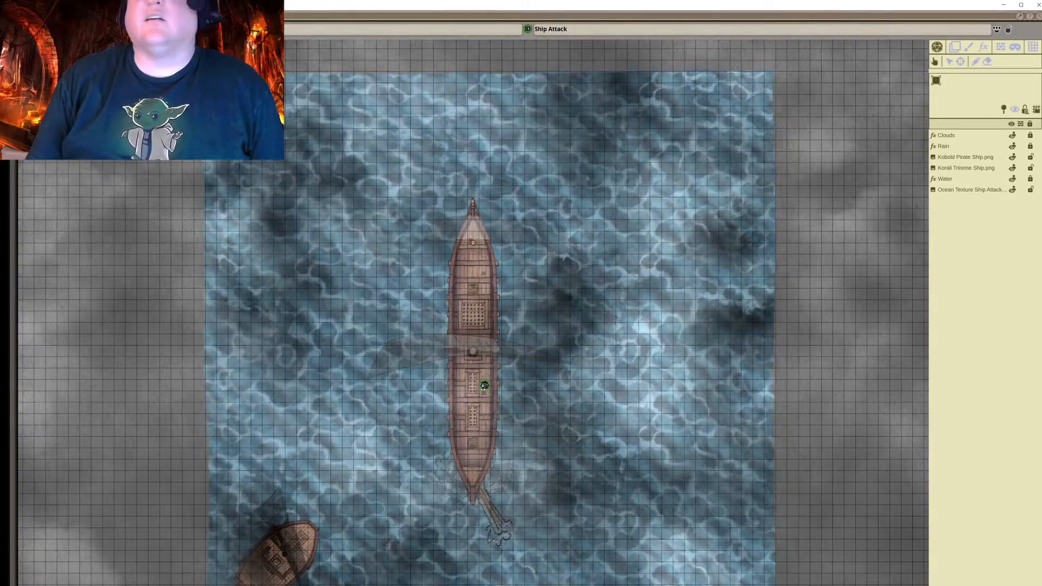
# Narrow and shift the Ship Attack window to expose the unidentified map behind it, and bring that map to the front
pyautogui.moveTo(1041, 585); pyautogui.dragTo(952, 585)
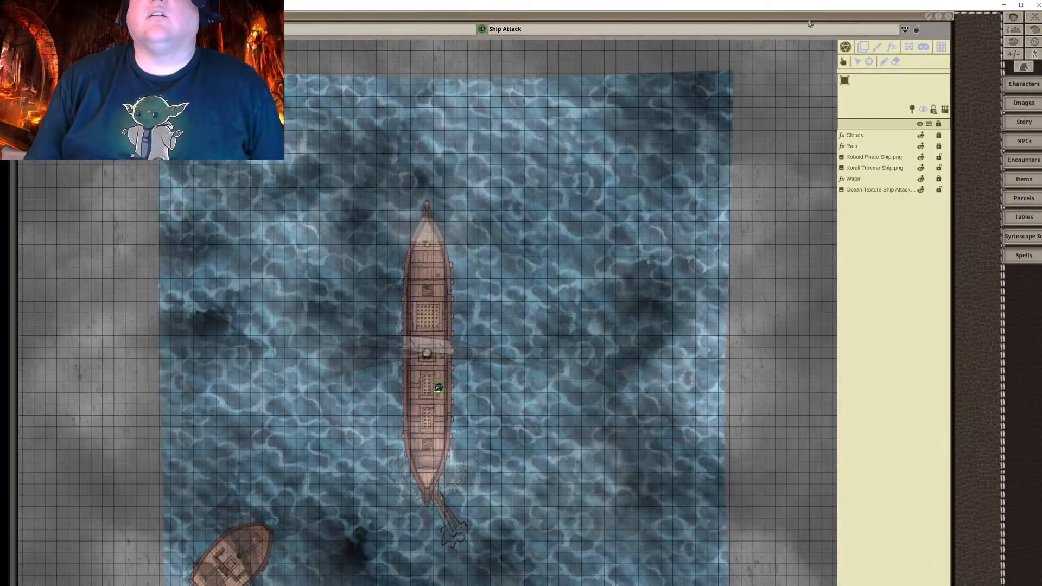
pyautogui.moveTo(809, 19); pyautogui.dragTo(896, 20)
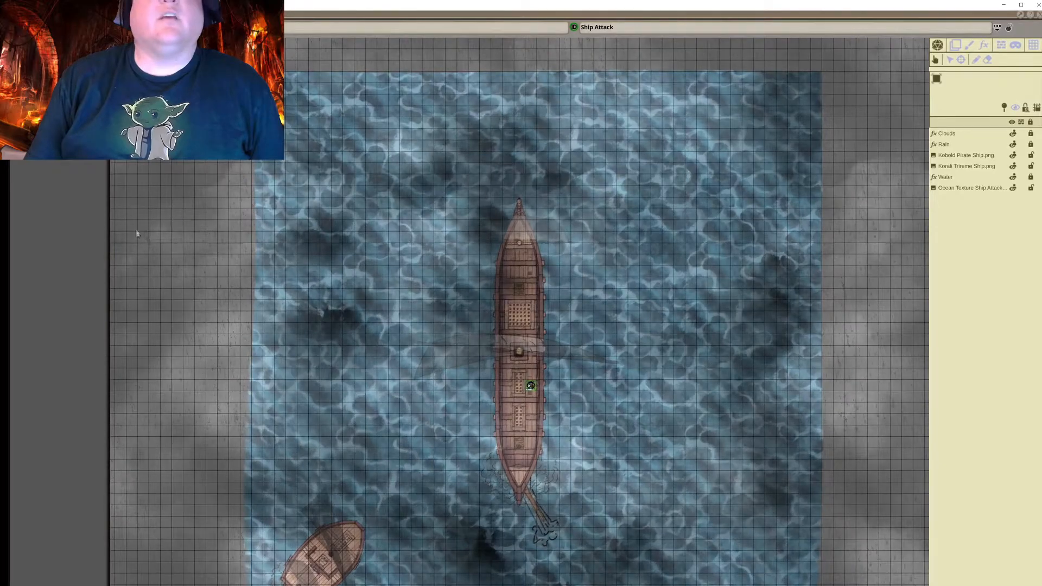
pyautogui.click(66, 270)
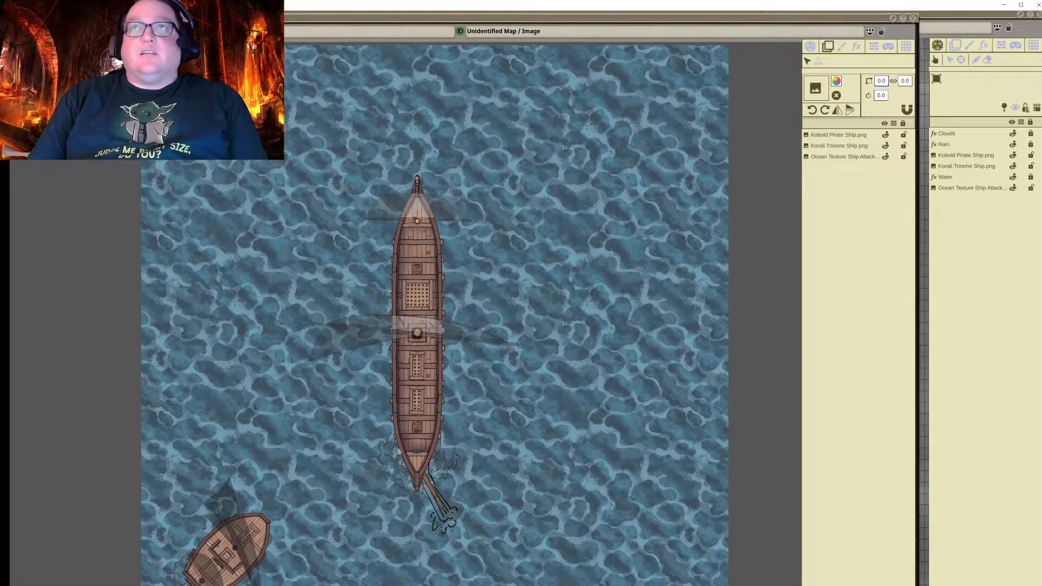
# Nudge the Kobold Pirate Ship layer slightly down and toward the ocean's edge
pyautogui.click(232, 563)
pyautogui.moveTo(228, 557)
pyautogui.mouseDown()
pyautogui.moveTo(263, 533)
pyautogui.moveTo(223, 562)
pyautogui.mouseUp()
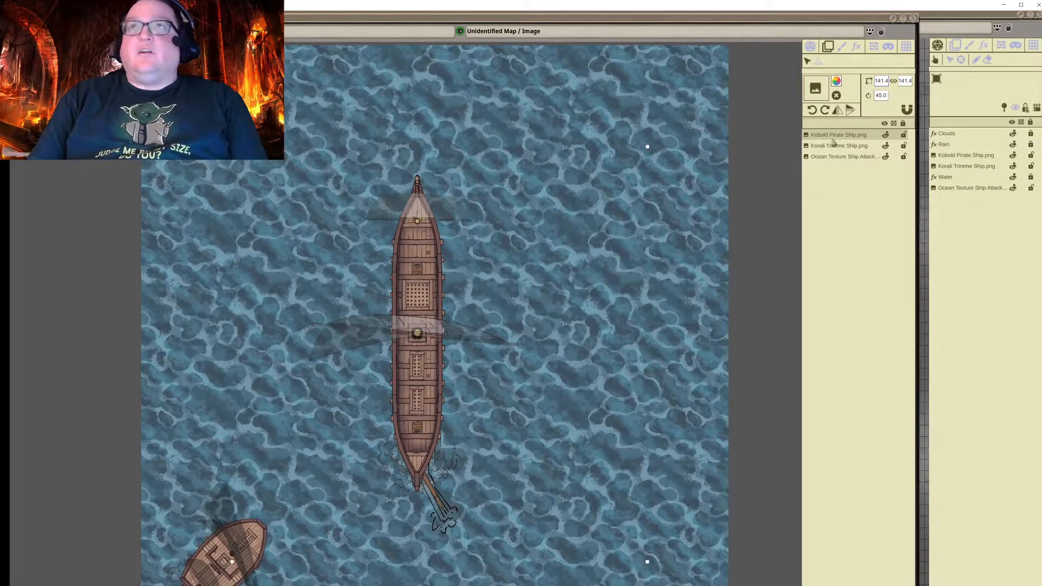
pyautogui.click(814, 60)
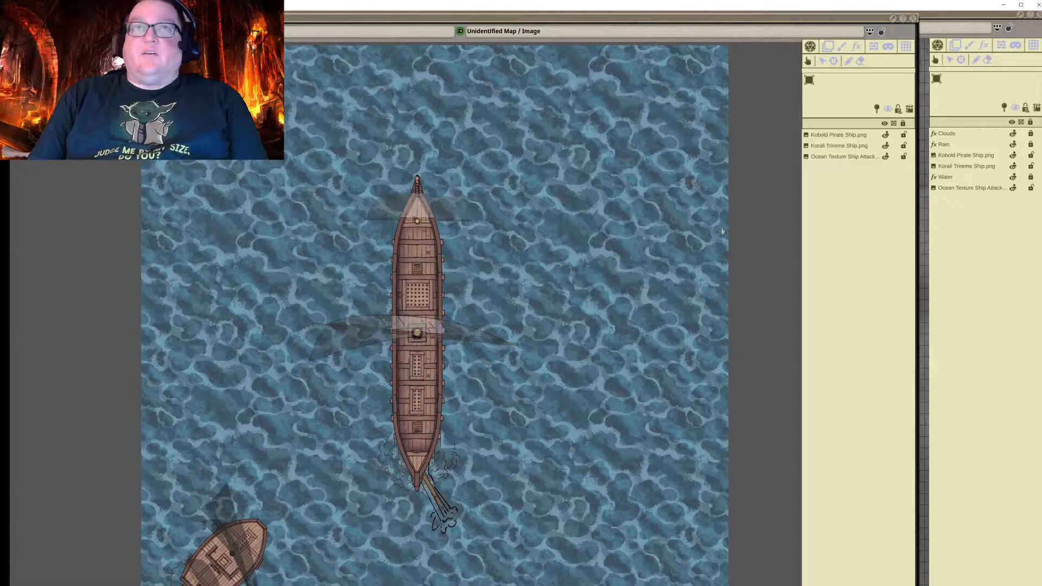
pyautogui.click(828, 46)
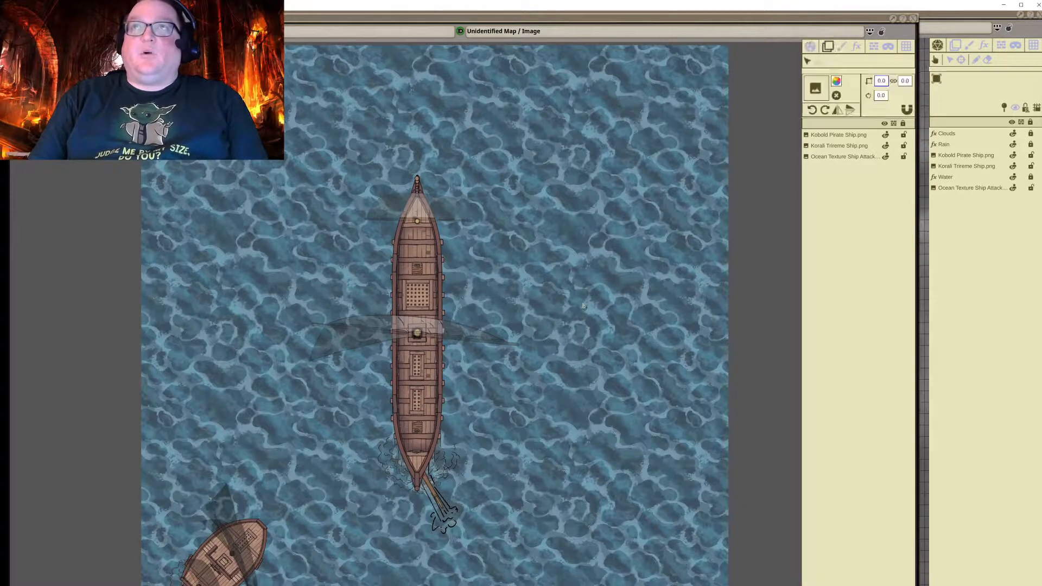
pyautogui.click(435, 362)
pyautogui.moveTo(421, 368)
pyautogui.mouseDown()
pyautogui.moveTo(435, 368)
pyautogui.moveTo(416, 367)
pyautogui.mouseUp()
# Move the Korali Trireme Ship layer right across the ocean, and shift the Kobold Pirate Ship layer slightly up and right
pyautogui.click(849, 150)
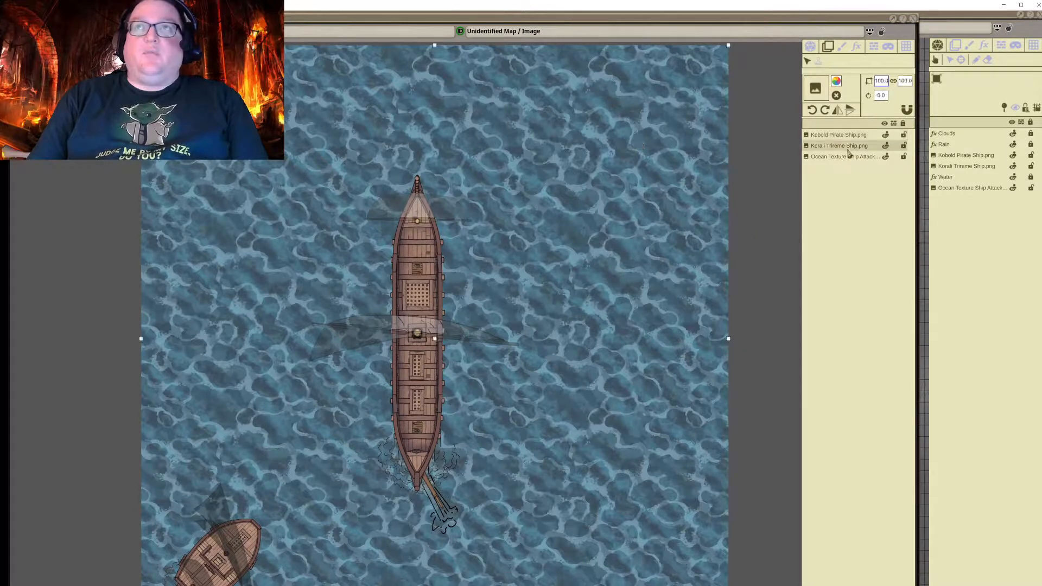
pyautogui.moveTo(416, 383); pyautogui.dragTo(562, 368)
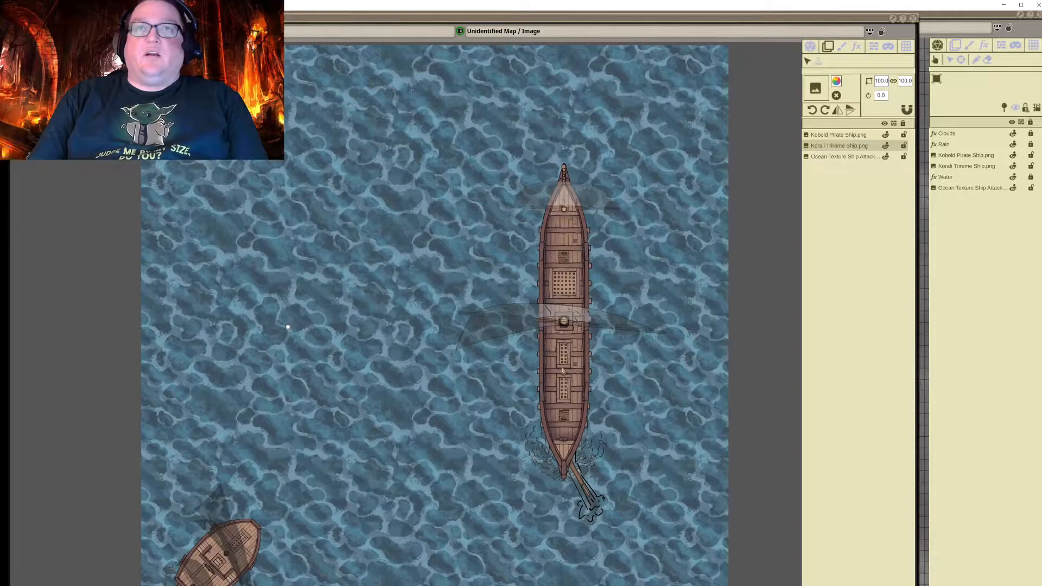
pyautogui.click(849, 135)
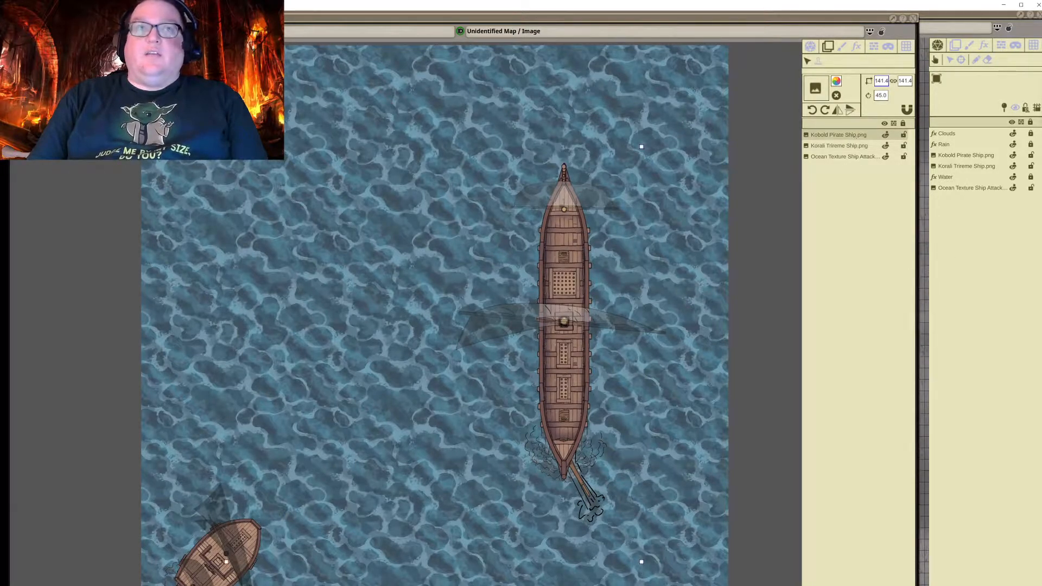
pyautogui.moveTo(219, 572); pyautogui.dragTo(234, 565)
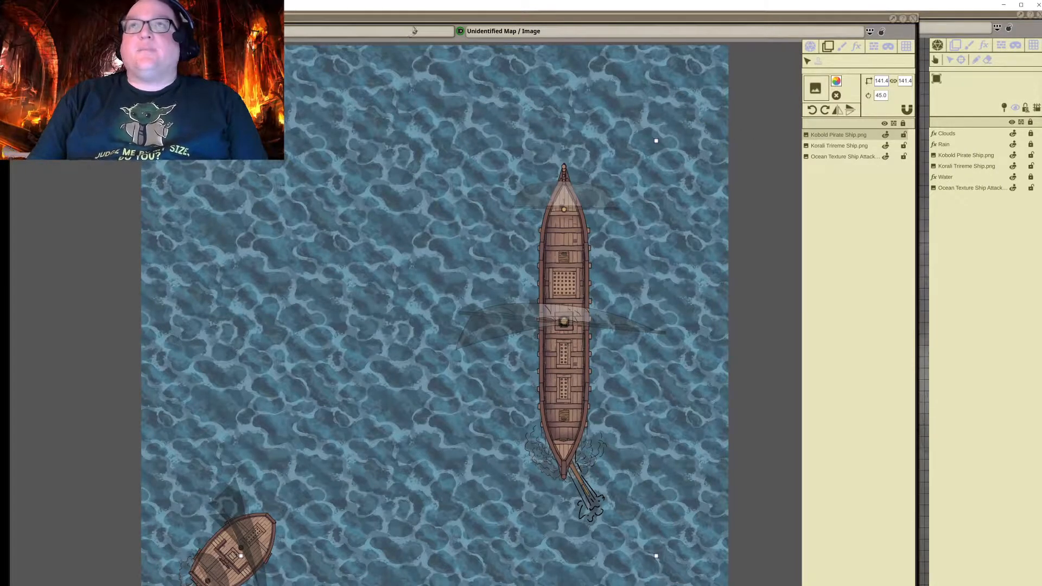
pyautogui.click(810, 47)
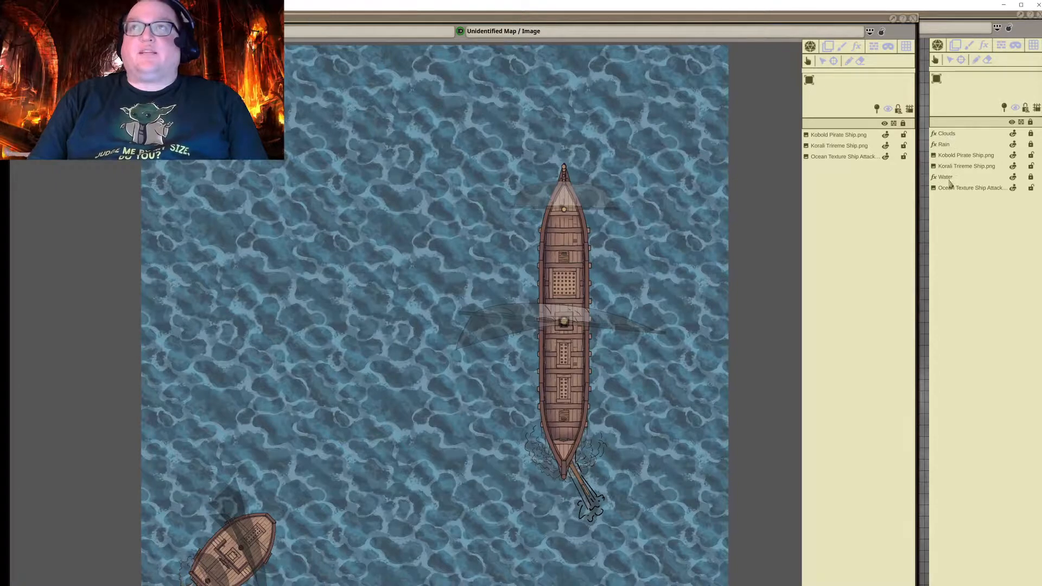
# Add a Water effect layer to the unidentified map and place it below both ships, directly above the ocean texture
pyautogui.click(856, 47)
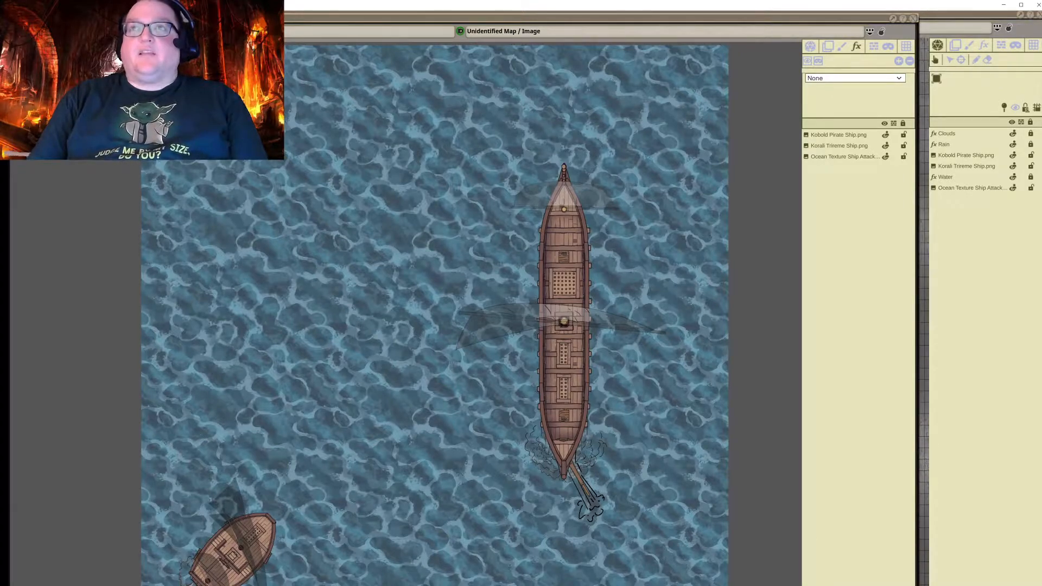
pyautogui.click(841, 583)
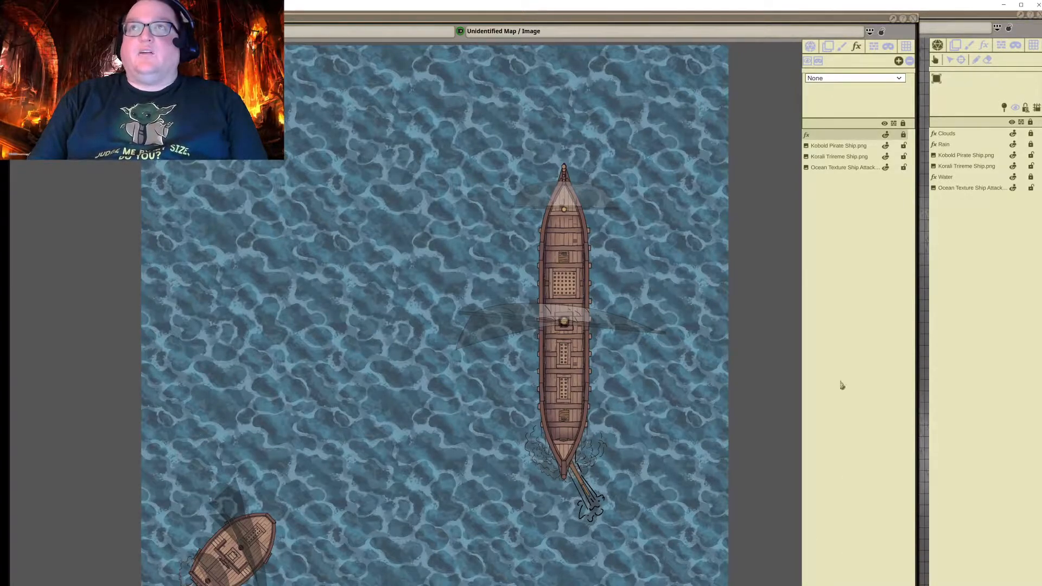
pyautogui.click(840, 81)
pyautogui.click(833, 144)
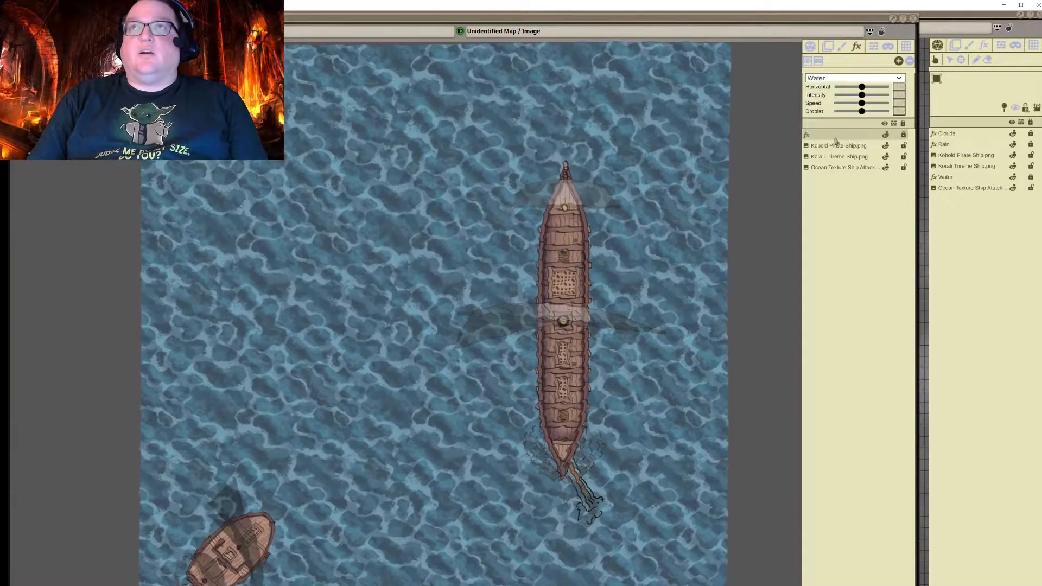
pyautogui.moveTo(820, 137); pyautogui.dragTo(824, 153)
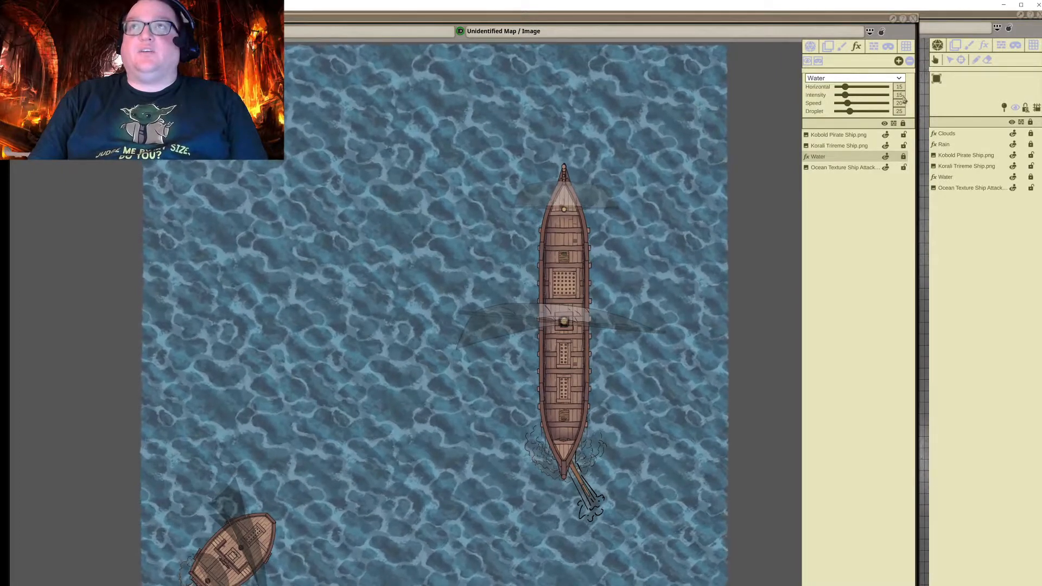
# Check the Ship Attack map's water effect settings, and set the unidentified map's water Horizontal value to 10
pyautogui.click(958, 176)
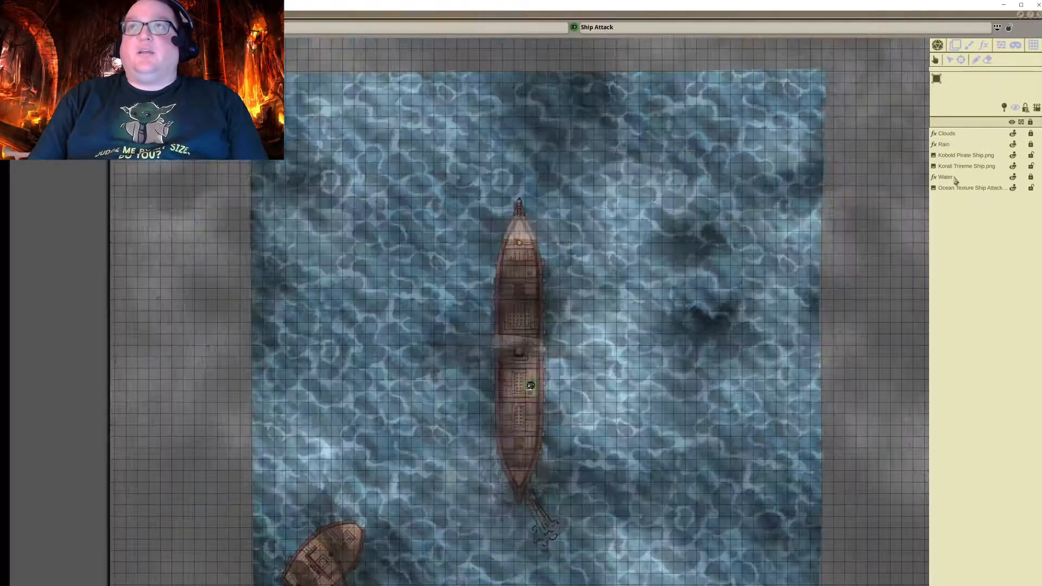
pyautogui.click(986, 48)
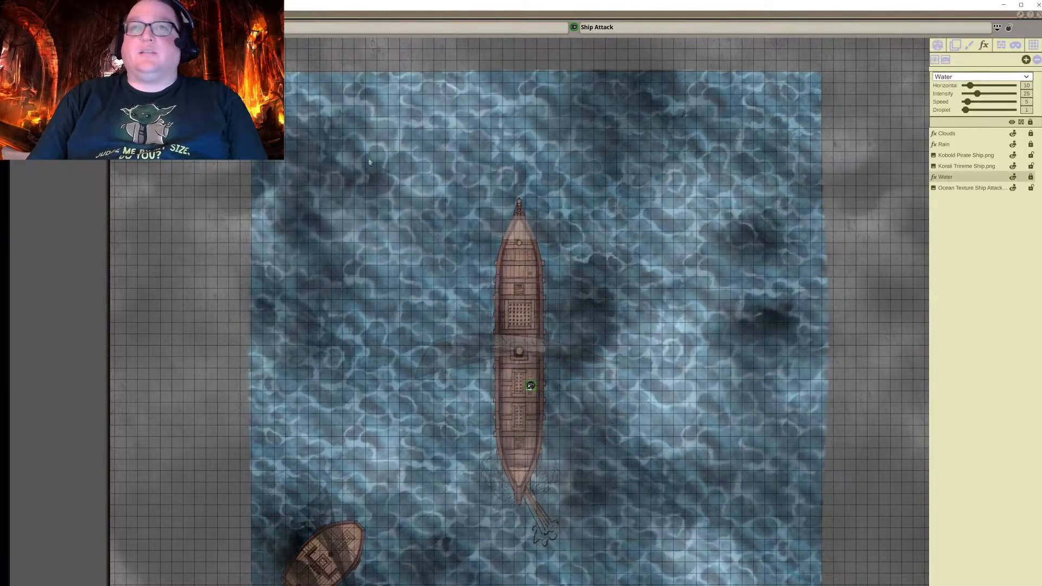
pyautogui.click(31, 248)
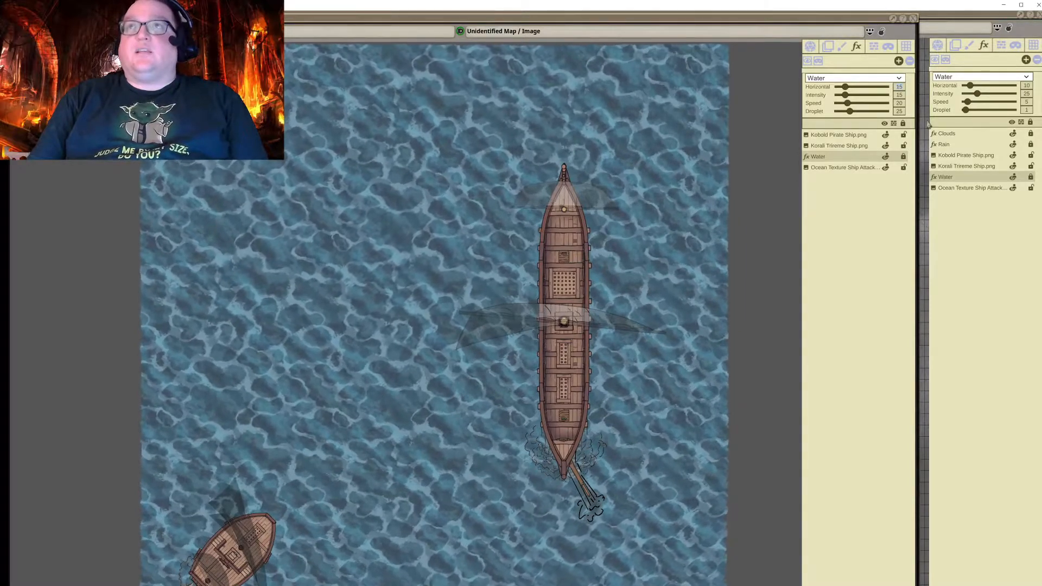
pyautogui.write('10')
pyautogui.press('Return')
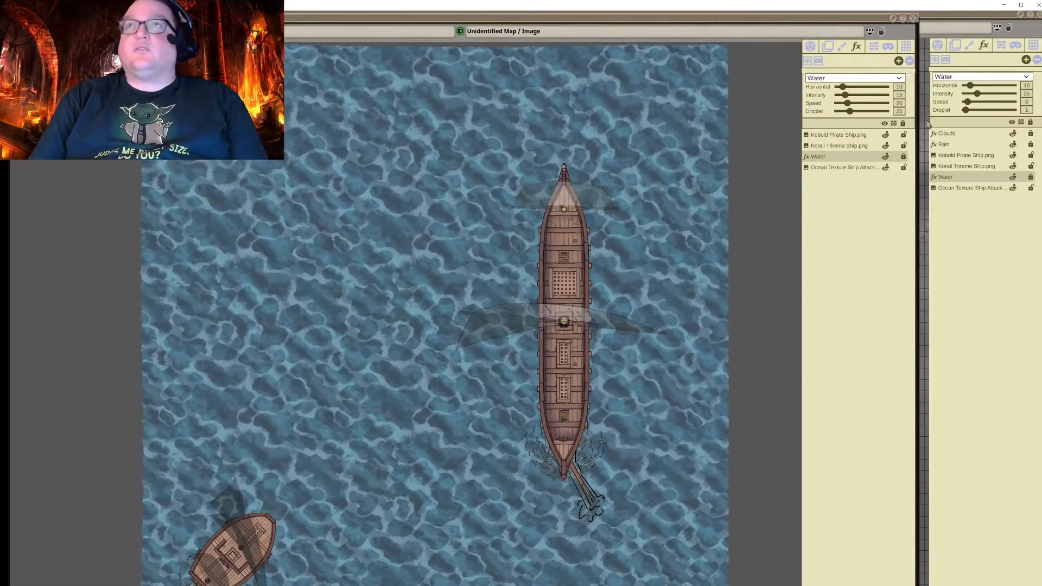
# Adjust the unidentified map's water effect to Horizontal 50, Intensity 15, Speed 10 and Droplet 5
pyautogui.click(902, 95)
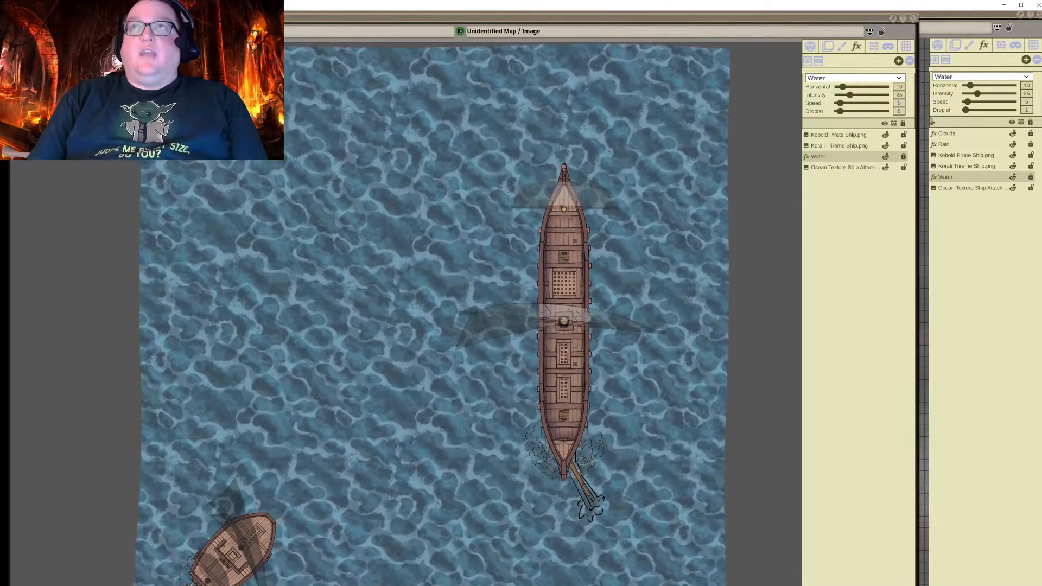
pyautogui.write('10')
pyautogui.press('Return')
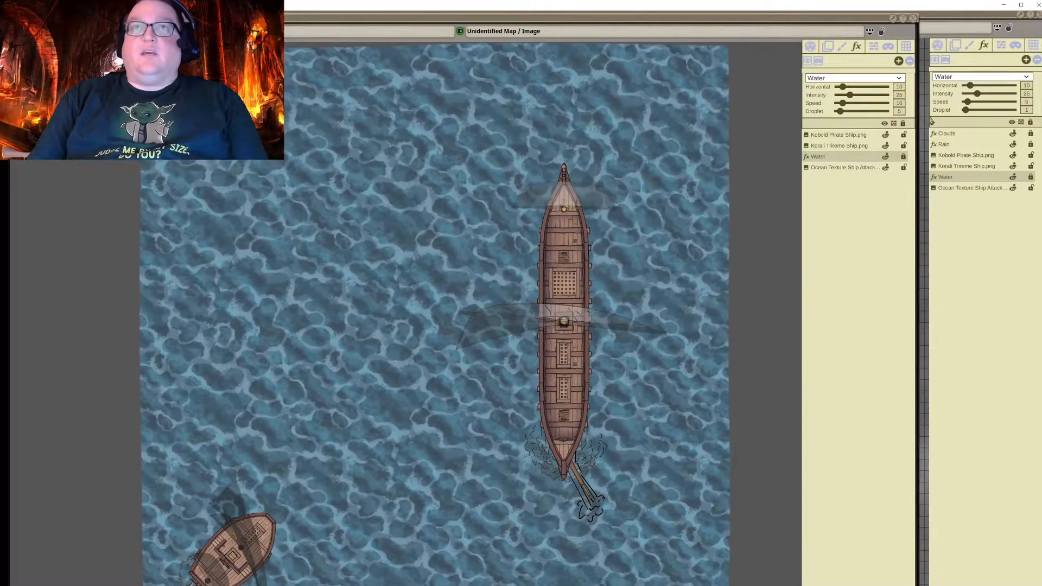
pyautogui.click(899, 95)
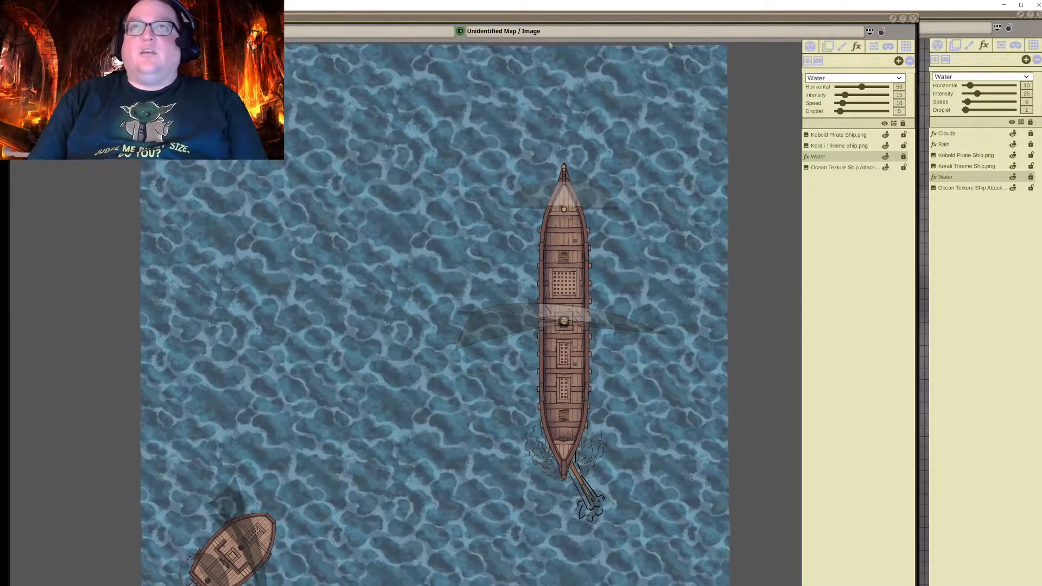
# Shift the unidentified map aside and hide the Clouds and Rain effects on the Ship Attack map to compare the water
pyautogui.moveTo(675, 14); pyautogui.dragTo(455, 28)
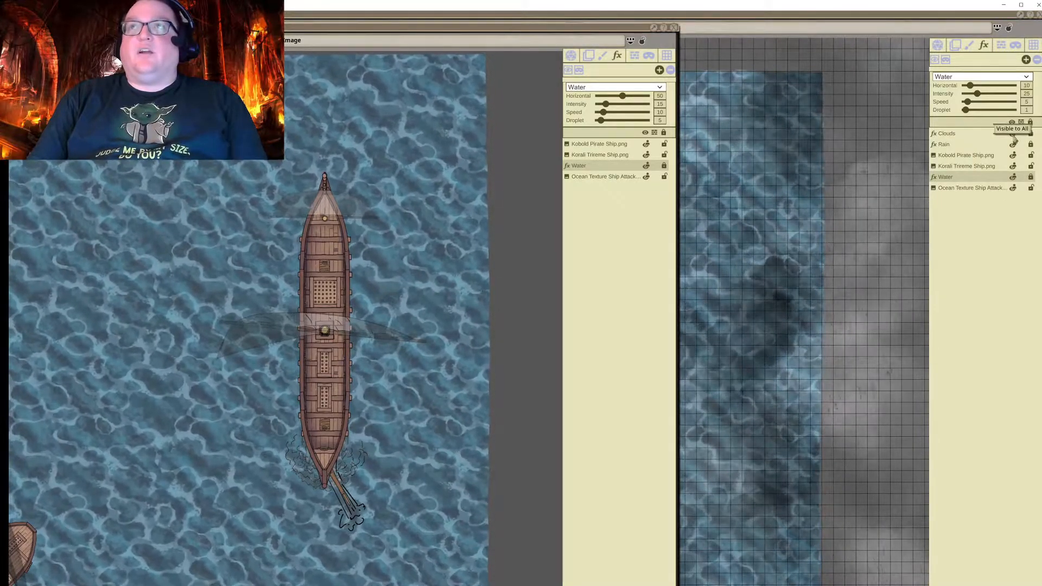
pyautogui.click(1013, 134)
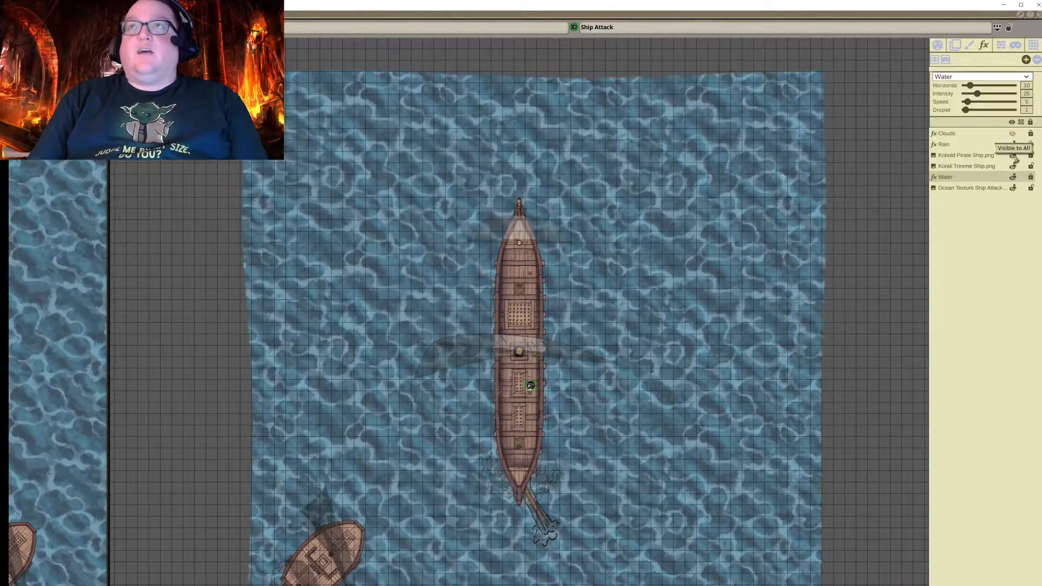
pyautogui.click(1012, 144)
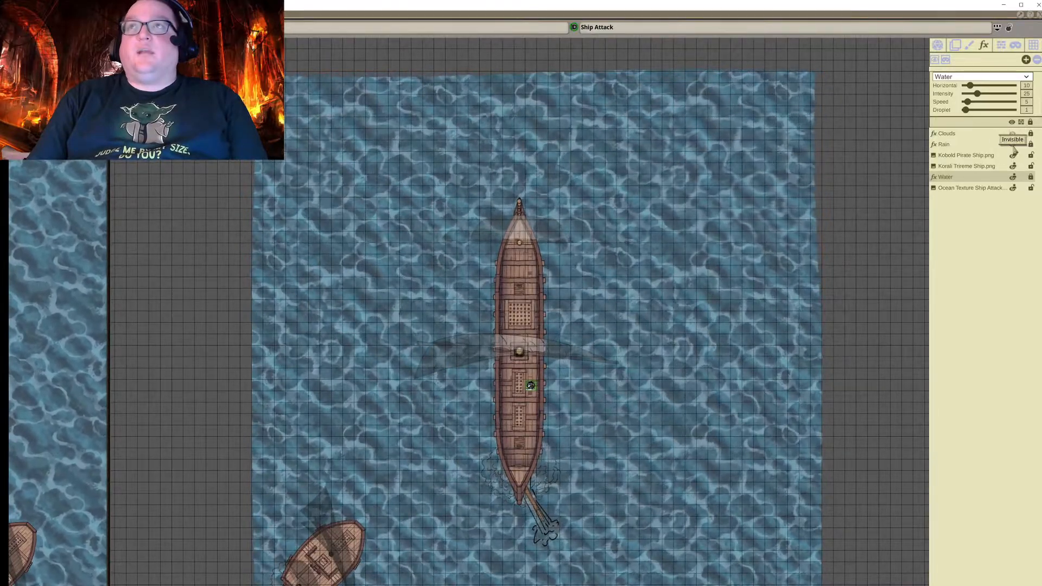
pyautogui.click(60, 358)
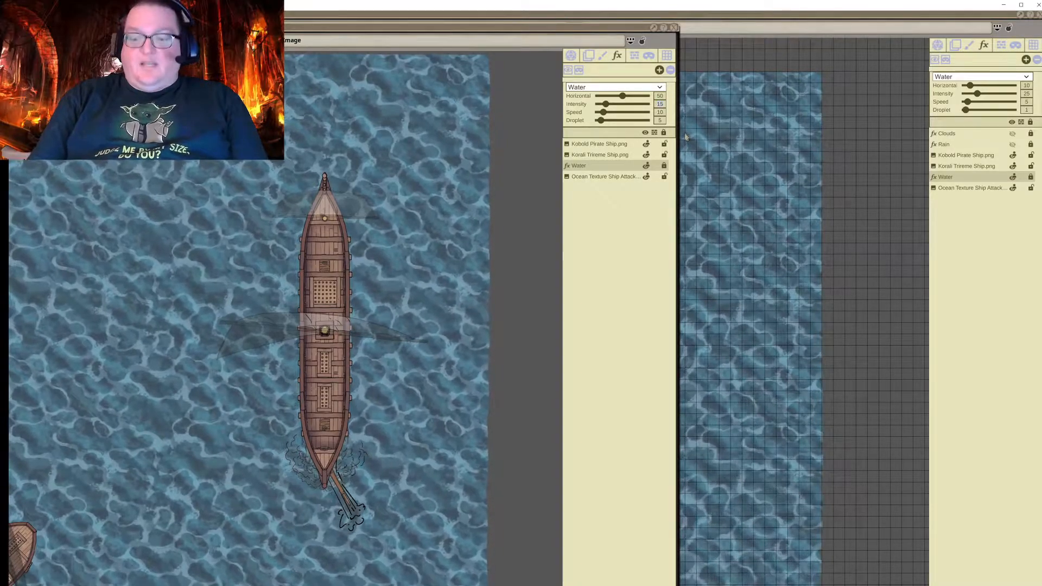
# Try water intensities of 100 and 35 on the unidentified map, and settle on Intensity 15 and Speed 15
pyautogui.write('00')
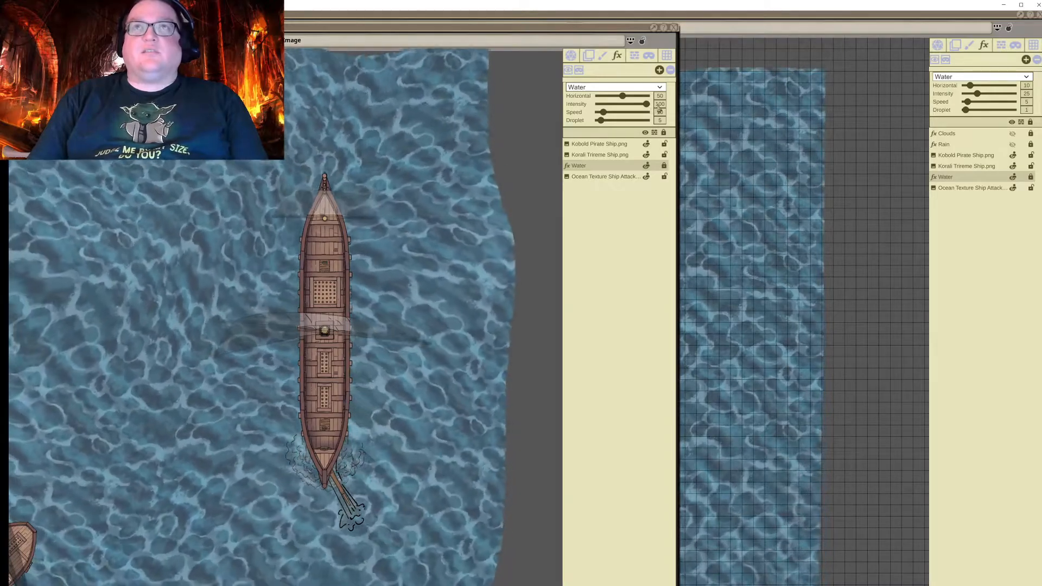
pyautogui.press('Return')
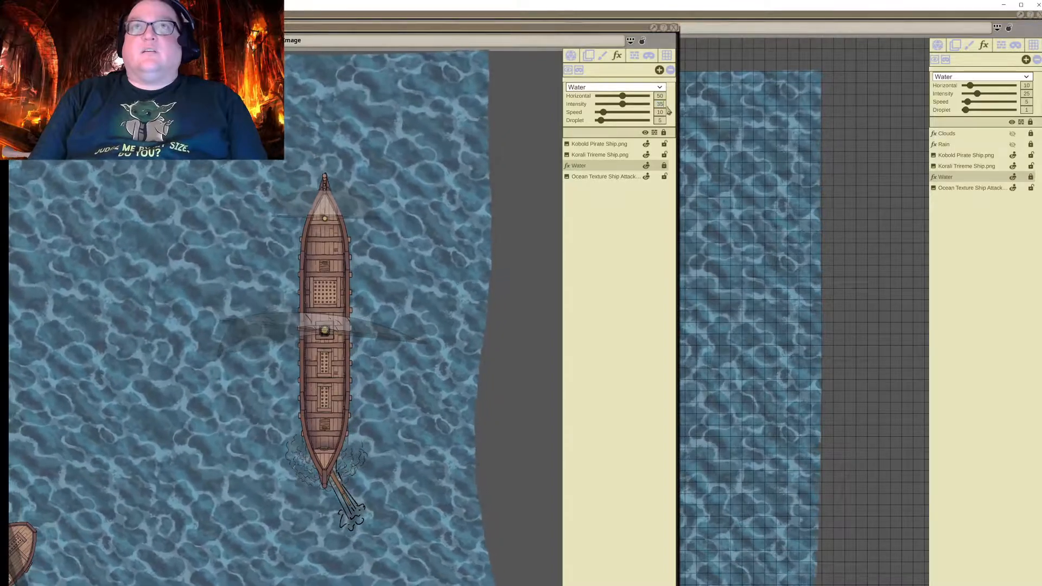
pyautogui.press('Return')
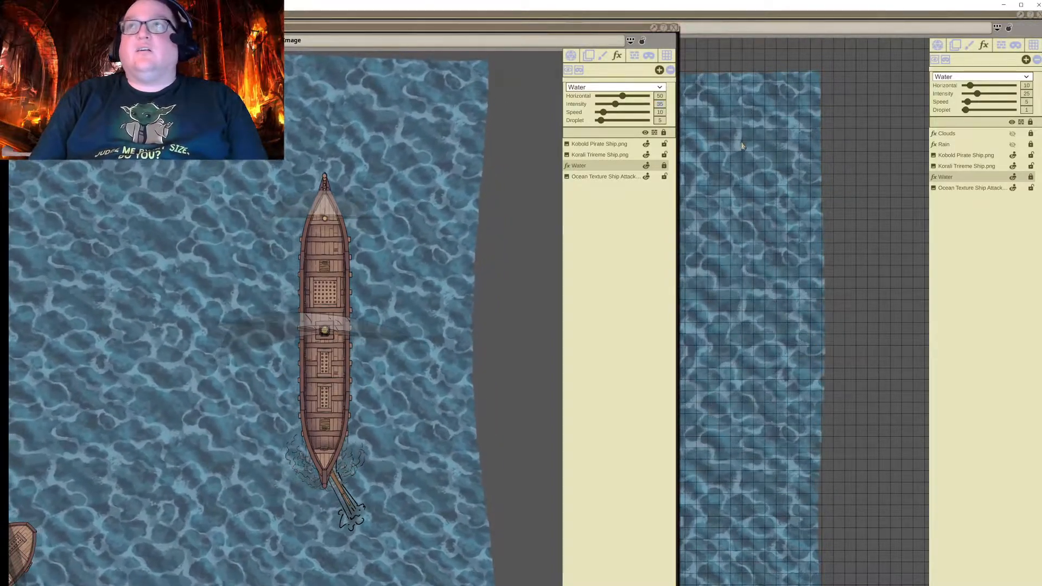
pyautogui.write('15')
pyautogui.press('Return')
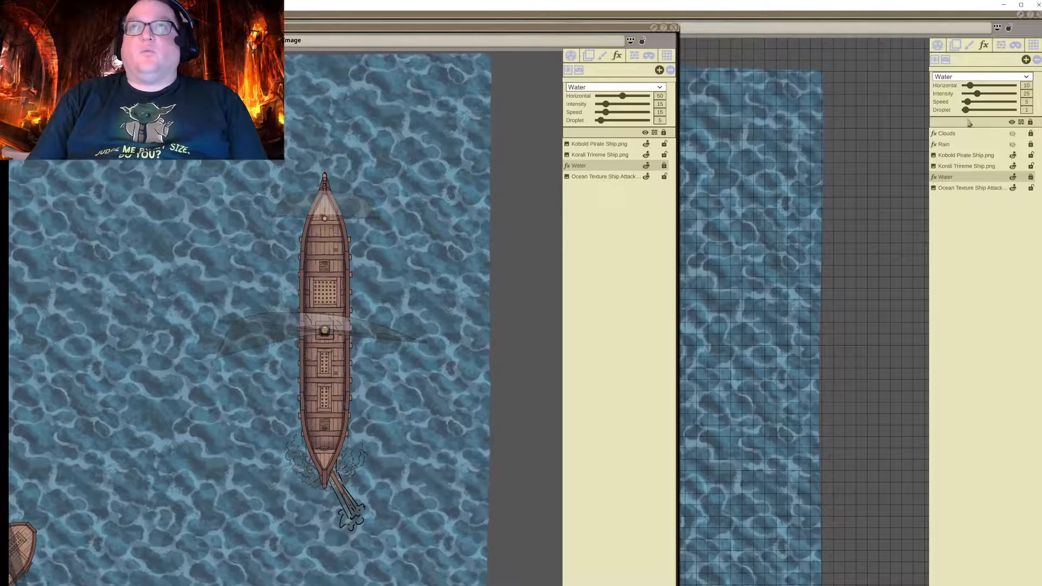
# Make the Rain and Clouds effects on the Ship Attack map visible to all again
pyautogui.click(1013, 146)
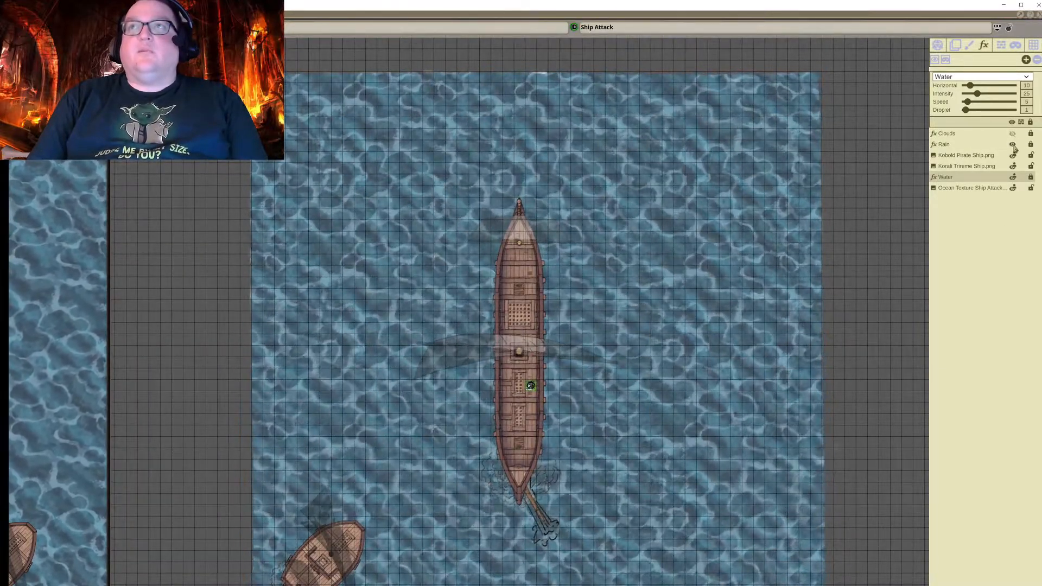
pyautogui.click(1013, 145)
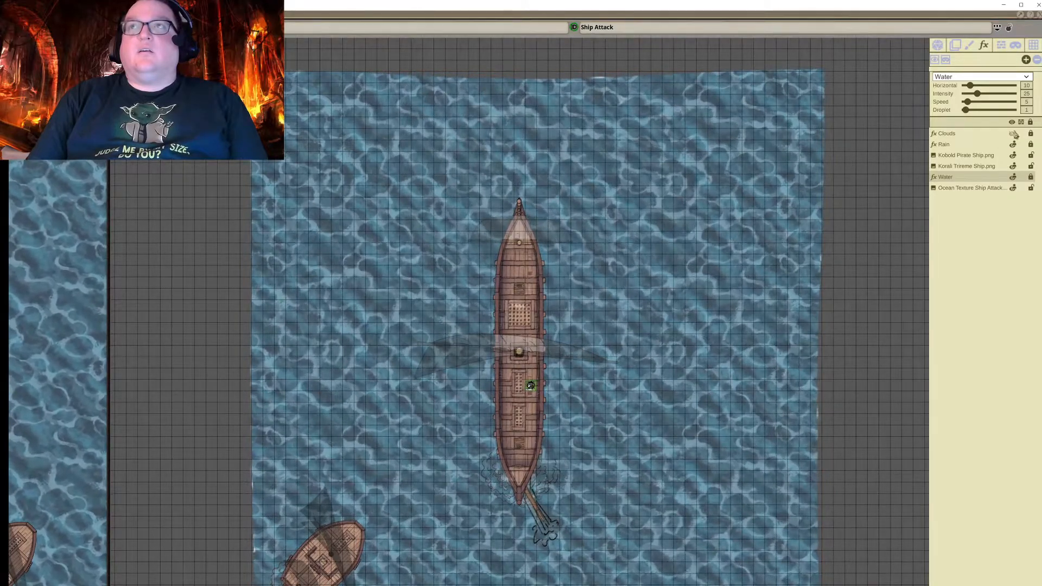
pyautogui.click(1014, 133)
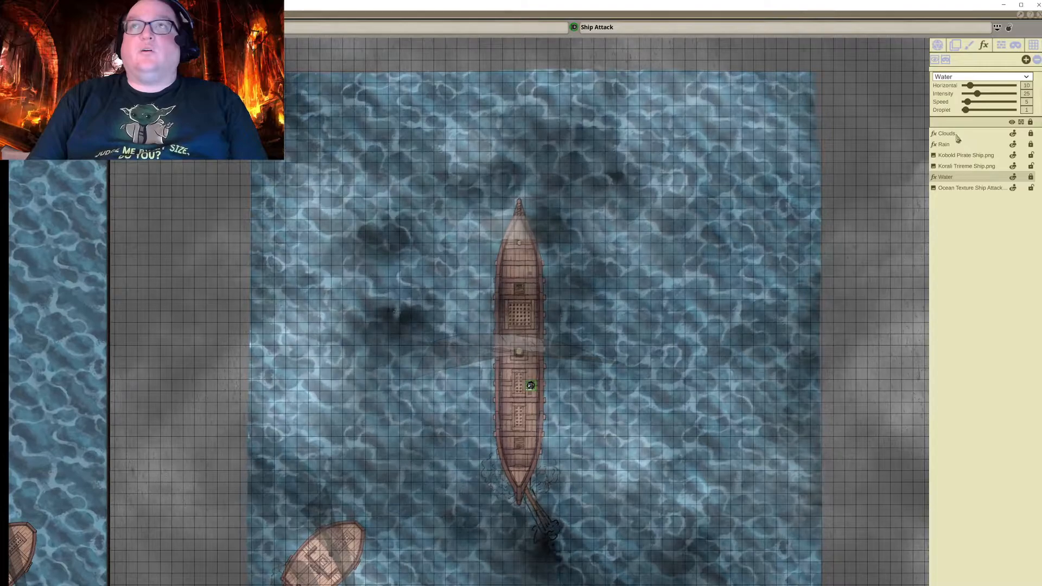
# Display the Ship Attack map's Rain effect settings, and arrange the unidentified map in front with those settings exposed
pyautogui.click(954, 145)
pyautogui.click(60, 108)
pyautogui.moveTo(532, 32); pyautogui.dragTo(606, 20)
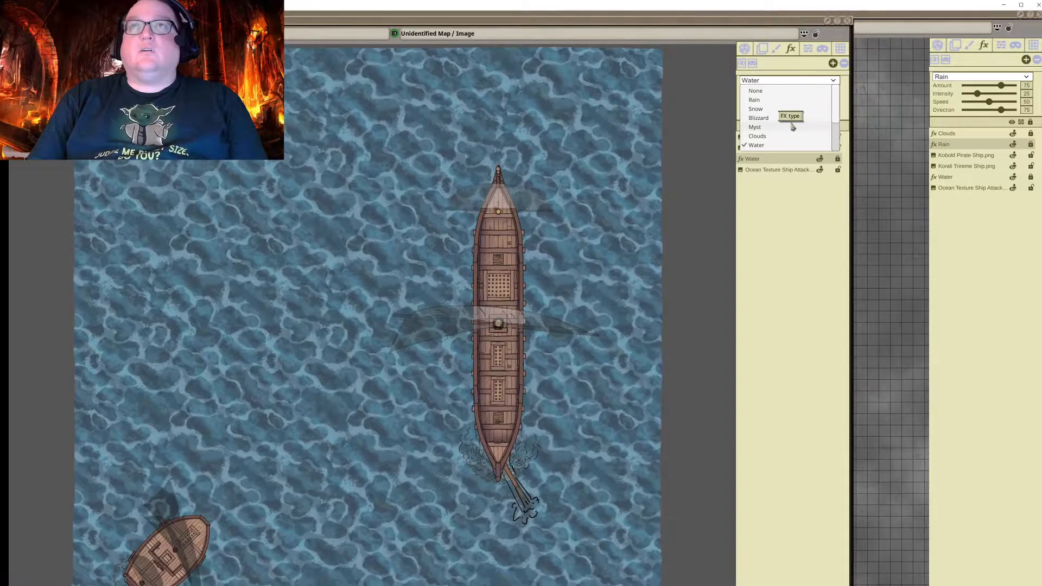
# Try the Myst effect type on the unidentified map's Water layer, and switch it back to Water
pyautogui.click(786, 128)
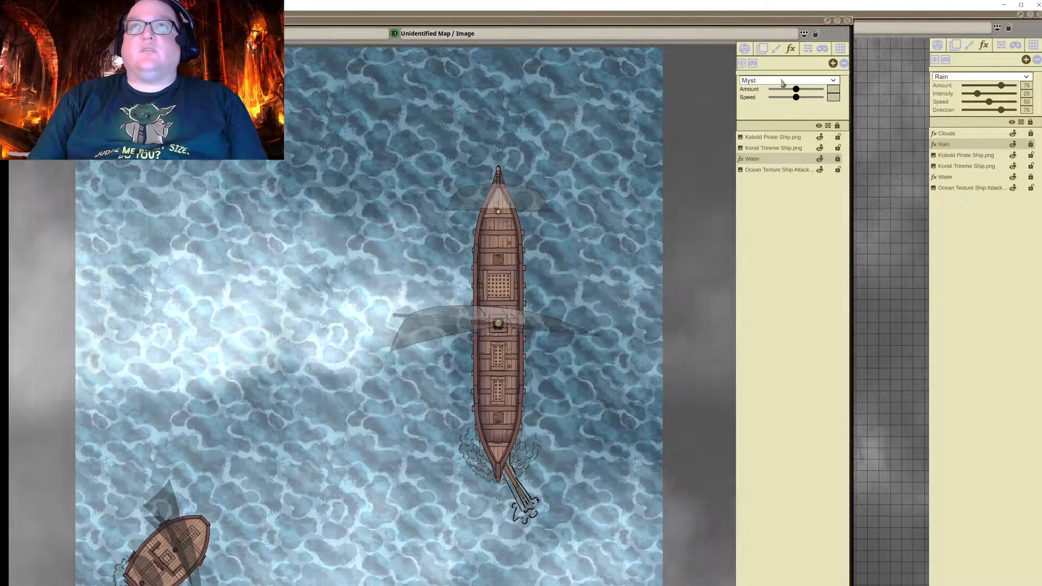
pyautogui.click(782, 81)
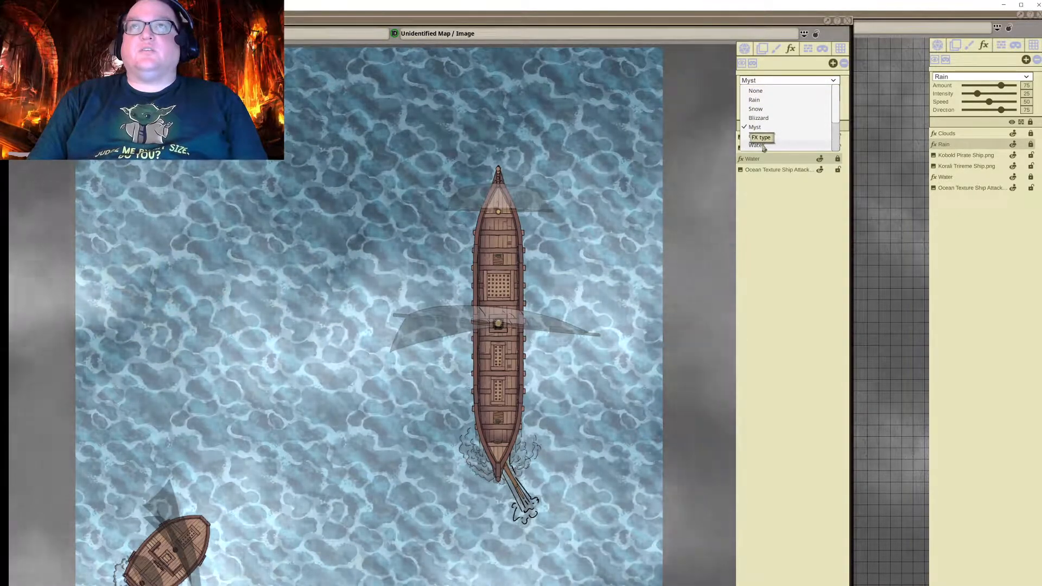
pyautogui.click(759, 146)
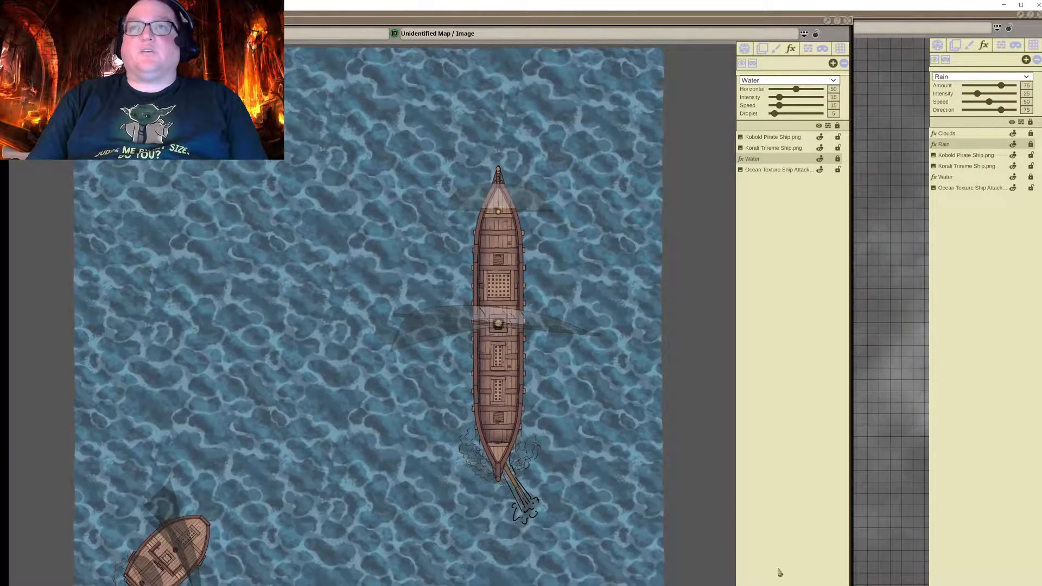
# Add a Myst effect layer to the unidentified map with Amount 25 and Speed 65
pyautogui.click(833, 63)
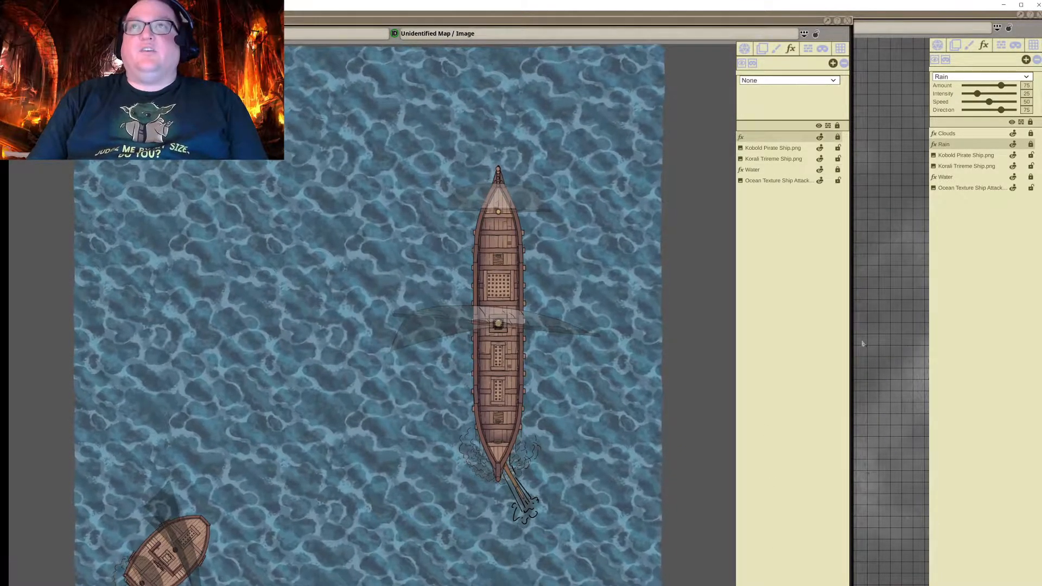
pyautogui.click(776, 80)
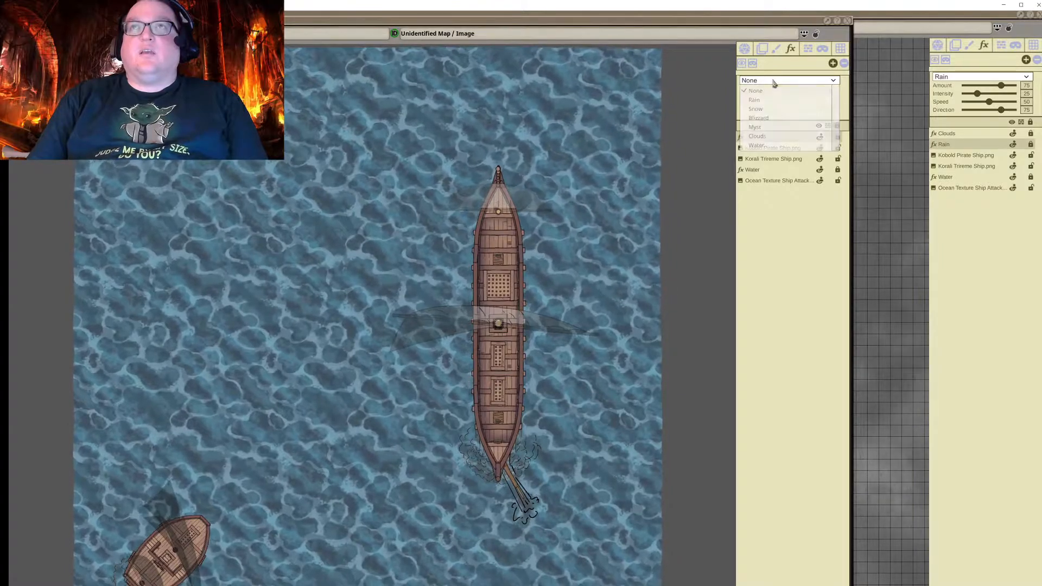
pyautogui.click(773, 128)
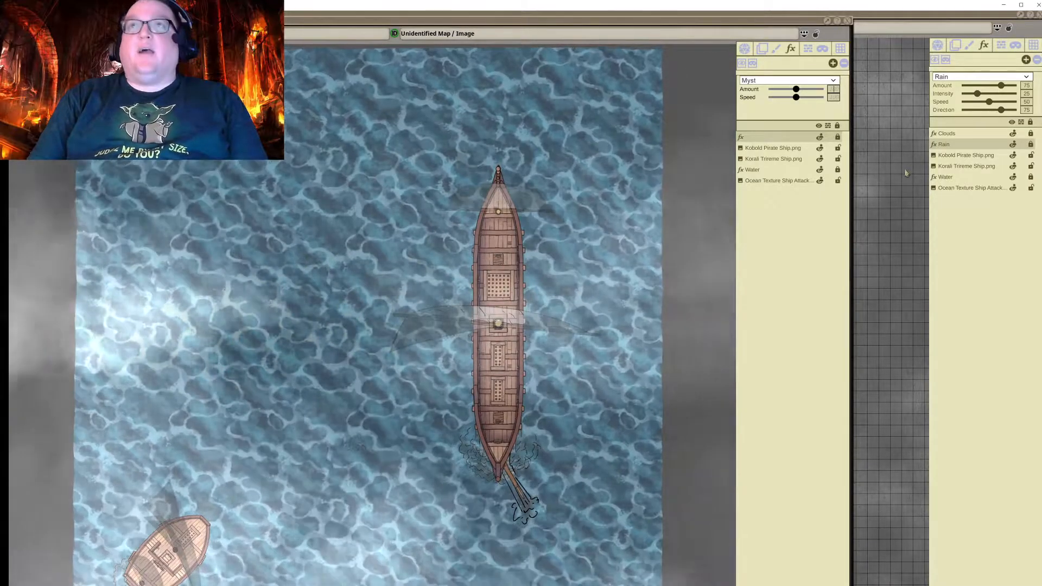
pyautogui.write('25')
pyautogui.press('Return')
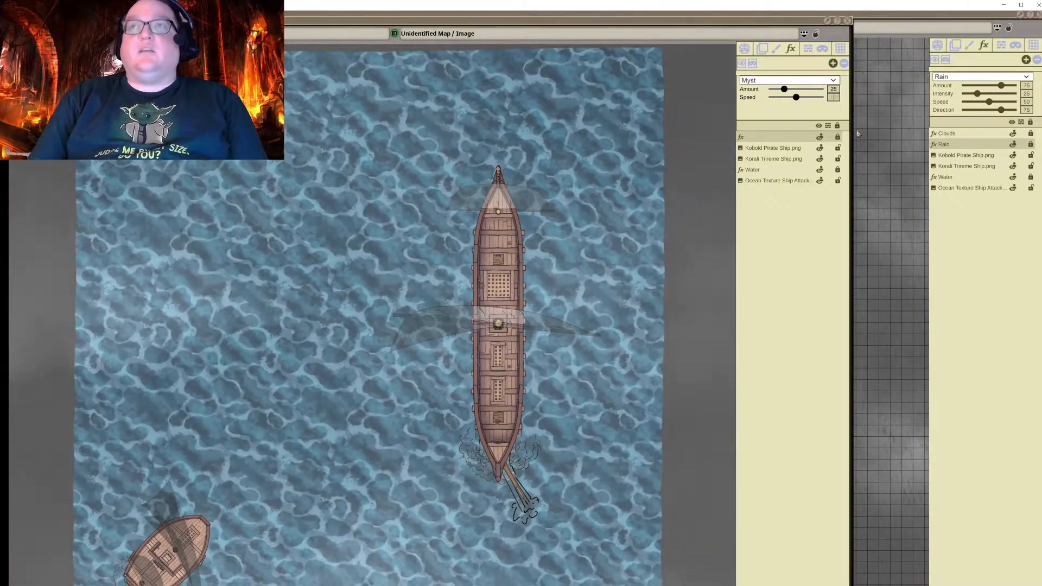
pyautogui.write('65')
pyautogui.press('Return')
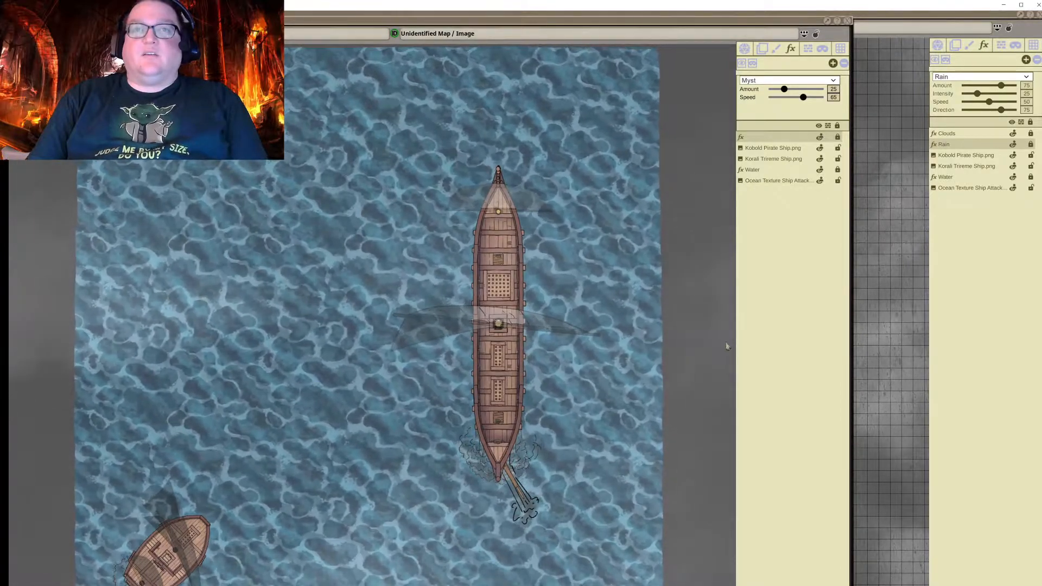
# Set the Myst effect's Amount to 50
pyautogui.click(834, 91)
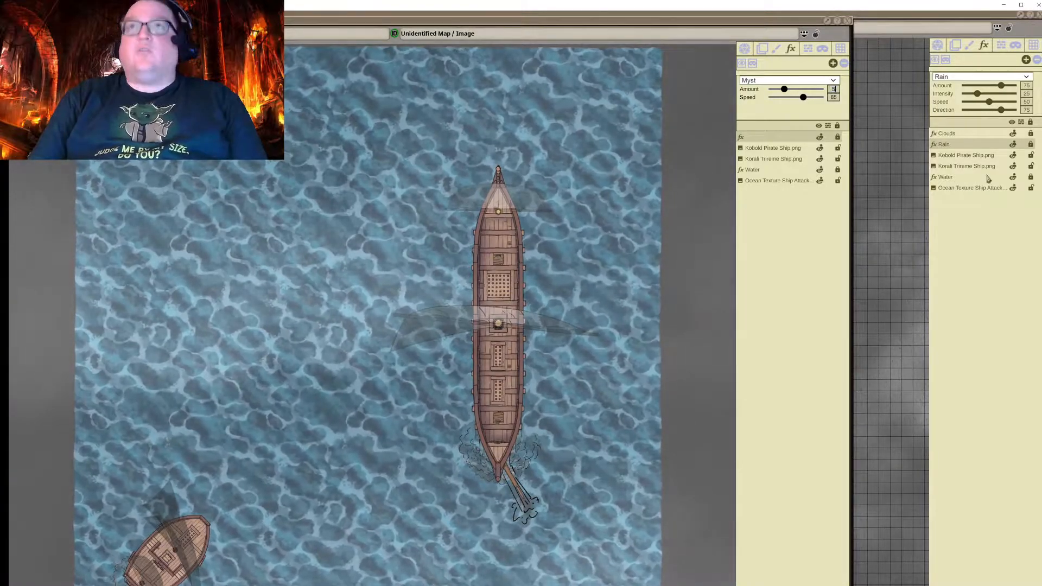
pyautogui.write('50')
pyautogui.press('Return')
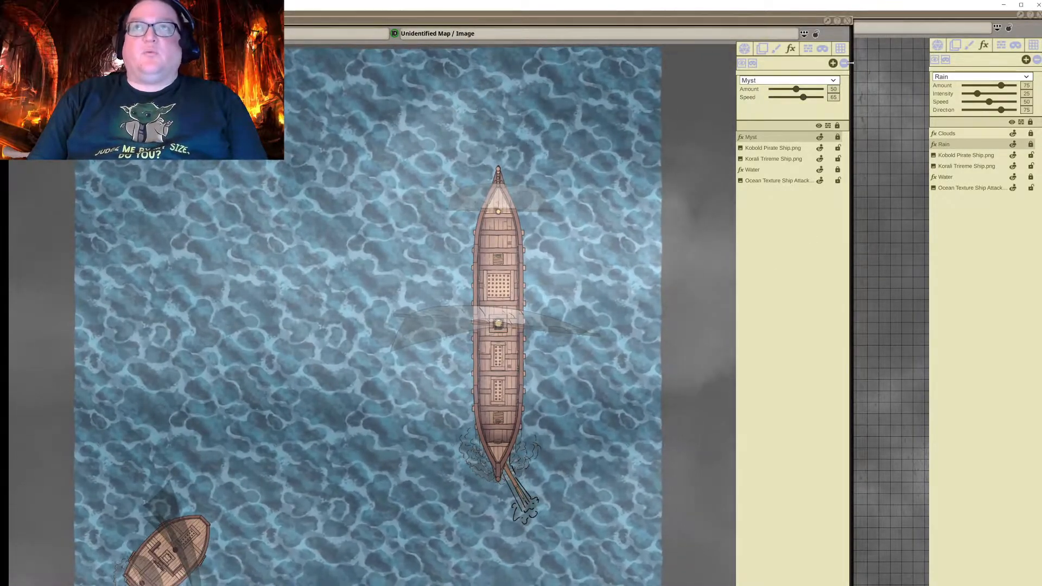
# Rotate the trireme ship layer to 270° and move it to the upper part of the ocean
pyautogui.click(762, 49)
pyautogui.click(503, 339)
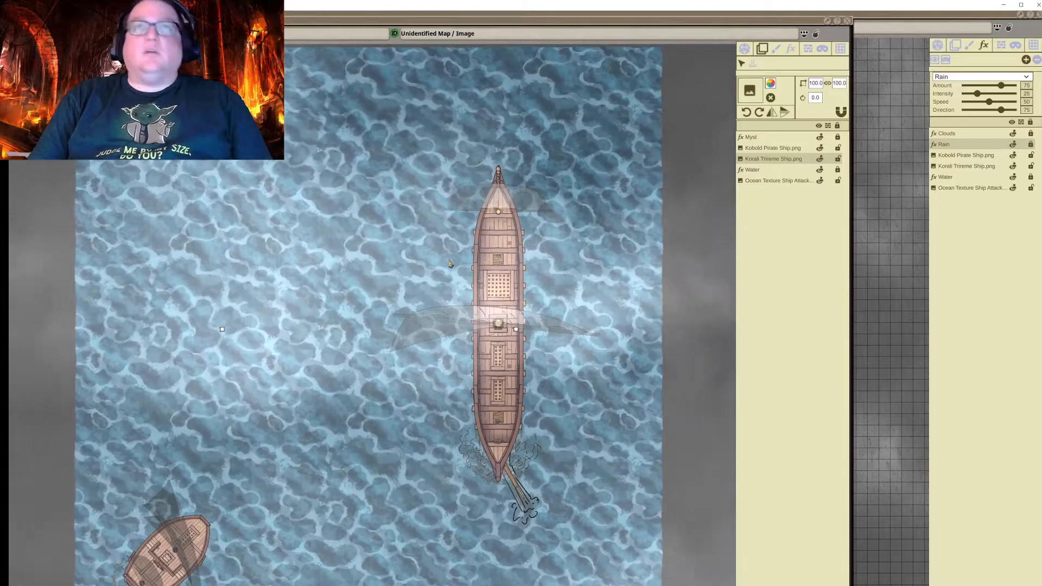
pyautogui.scroll(-2, 448, 268)
pyautogui.scroll(-1, 449, 266)
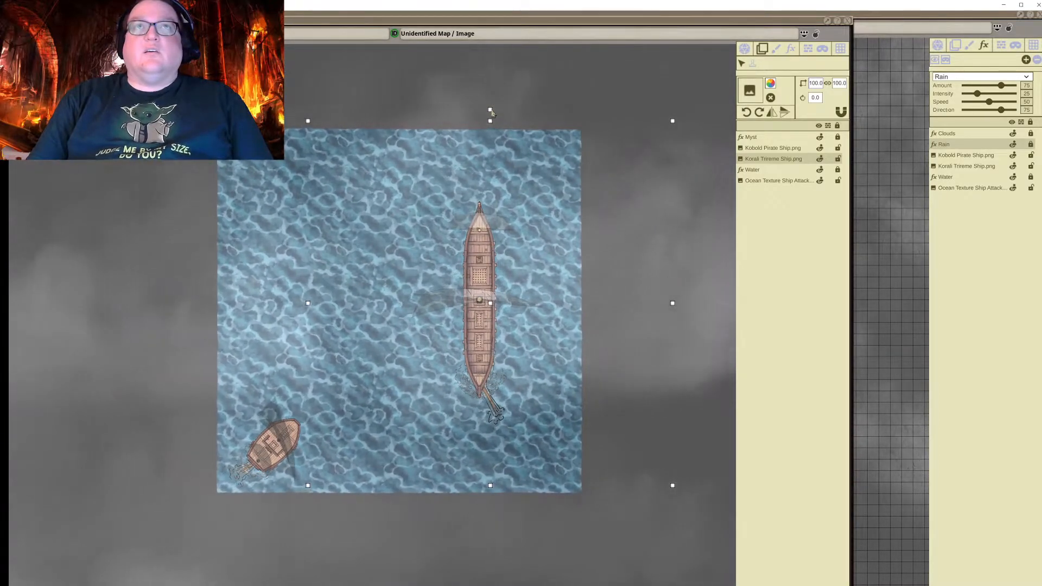
pyautogui.moveTo(489, 109); pyautogui.dragTo(354, 166)
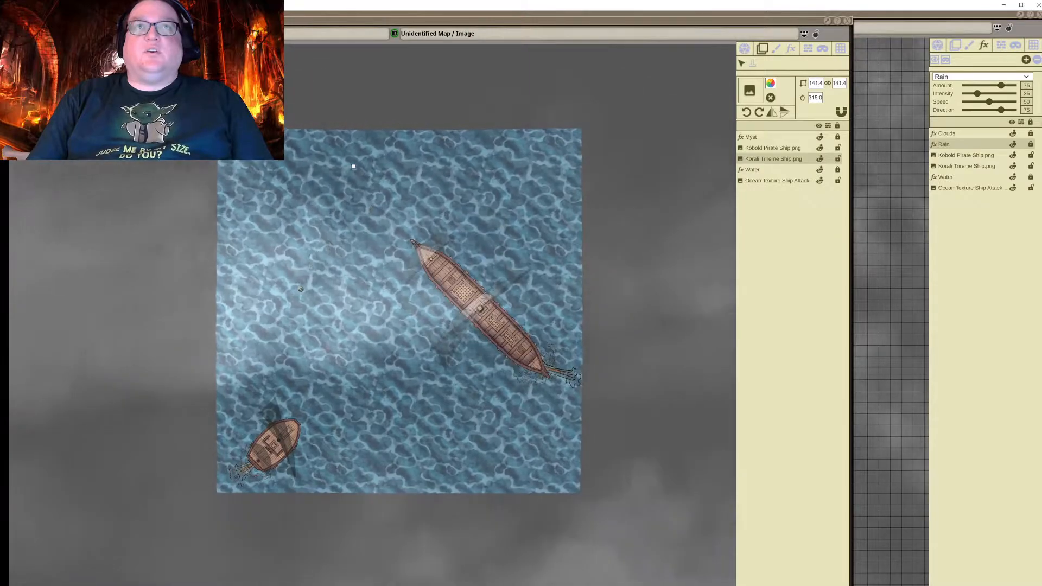
pyautogui.click(502, 317)
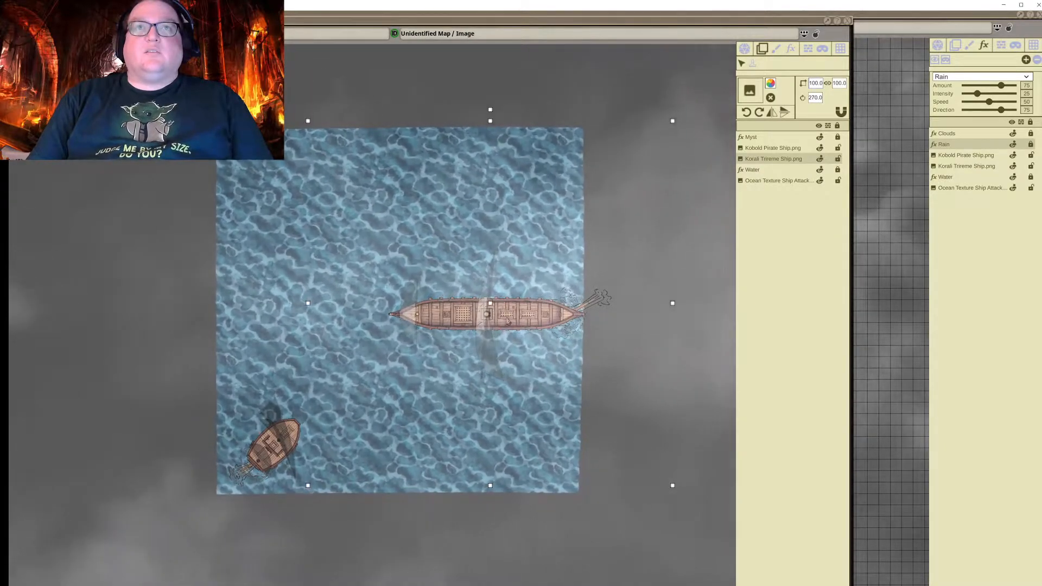
pyautogui.moveTo(502, 316); pyautogui.dragTo(458, 288)
pyautogui.moveTo(427, 232); pyautogui.dragTo(433, 228)
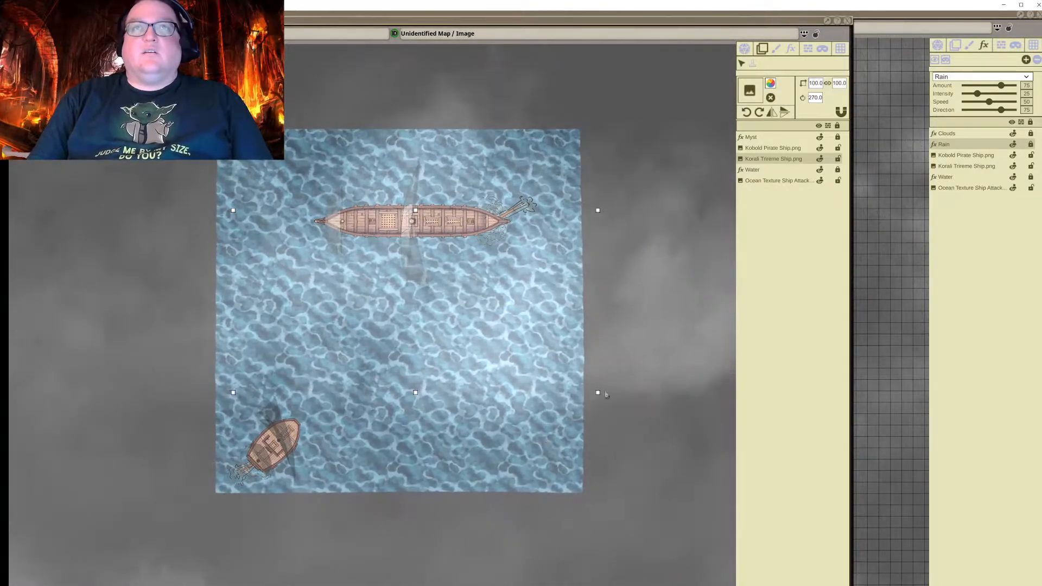
# Set the unidentified map's grid size to 100 and color the grid lines black
pyautogui.click(841, 48)
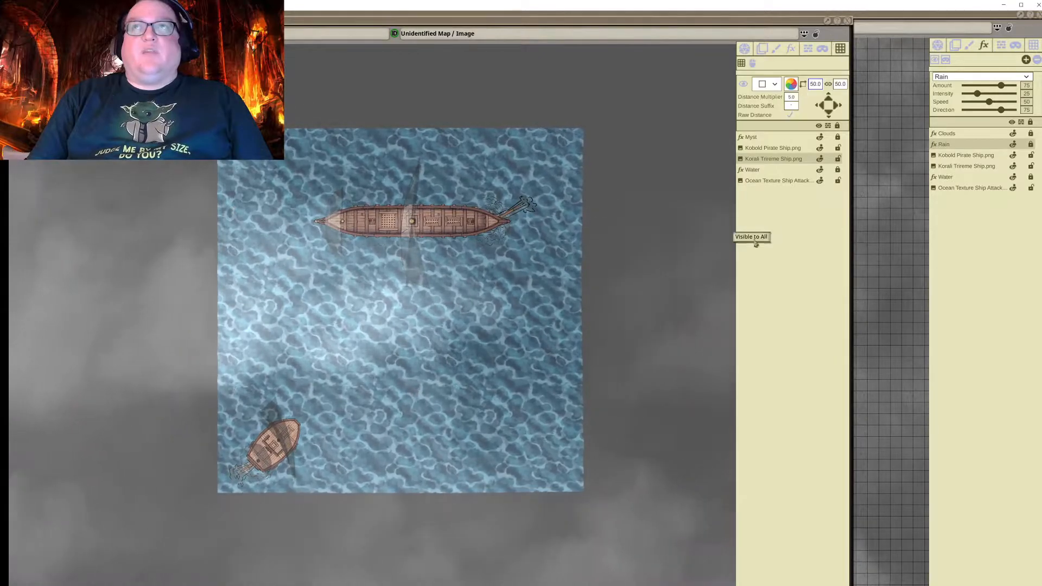
pyautogui.doubleClick(815, 84)
pyautogui.write('100')
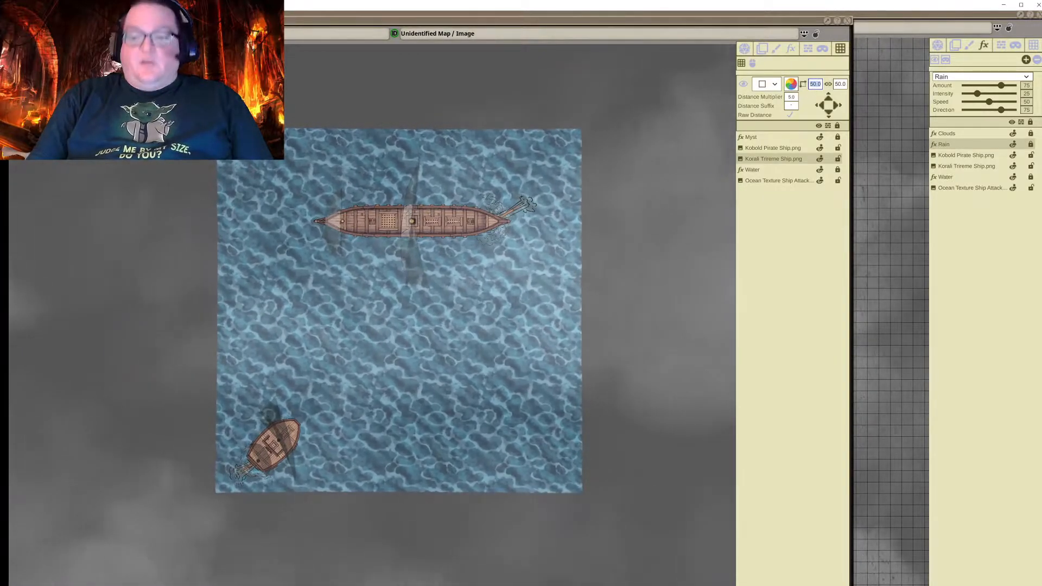
pyautogui.press('Return')
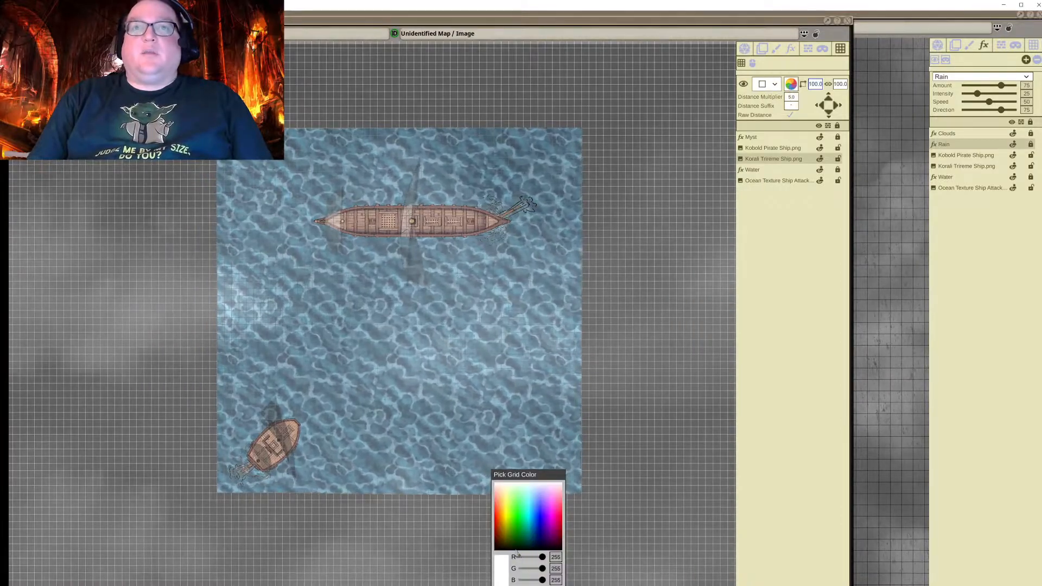
pyautogui.moveTo(517, 554); pyautogui.dragTo(506, 549)
pyautogui.click(504, 545)
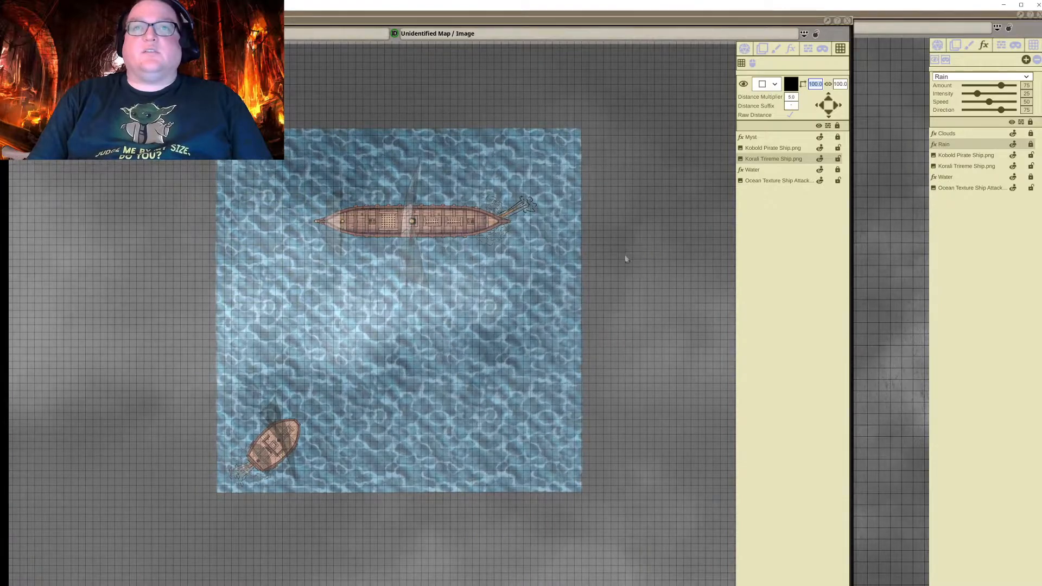
# Nudge the trireme layer so that its deck lines up with the map grid
pyautogui.scroll(2, 392, 222)
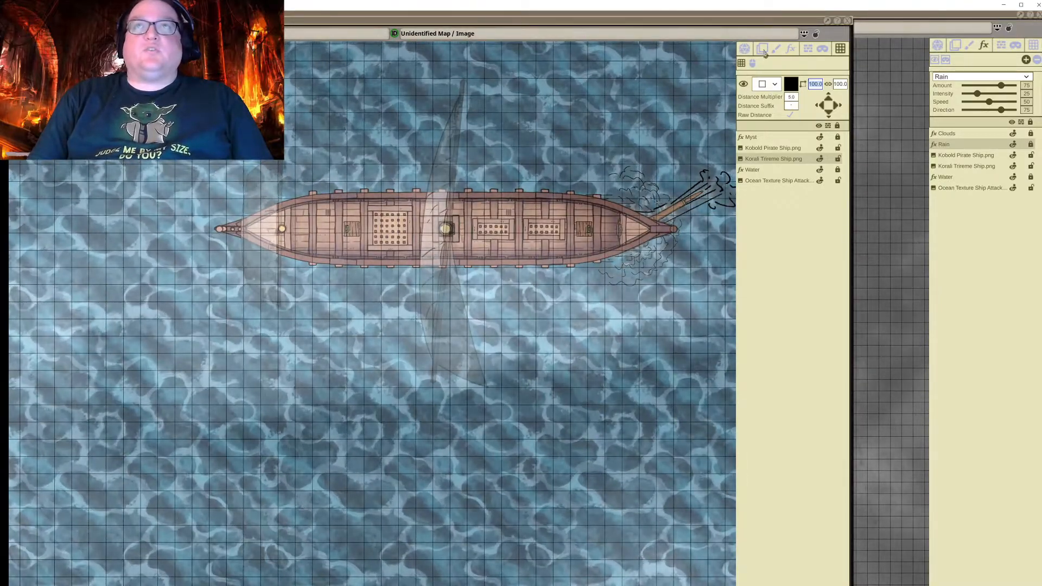
pyautogui.click(761, 49)
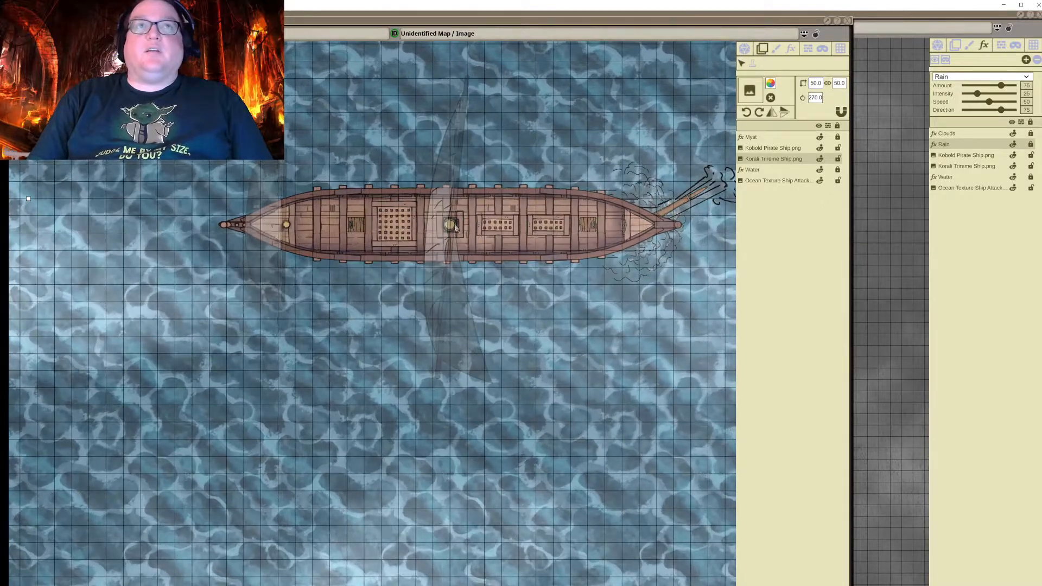
pyautogui.moveTo(441, 239); pyautogui.dragTo(440, 230)
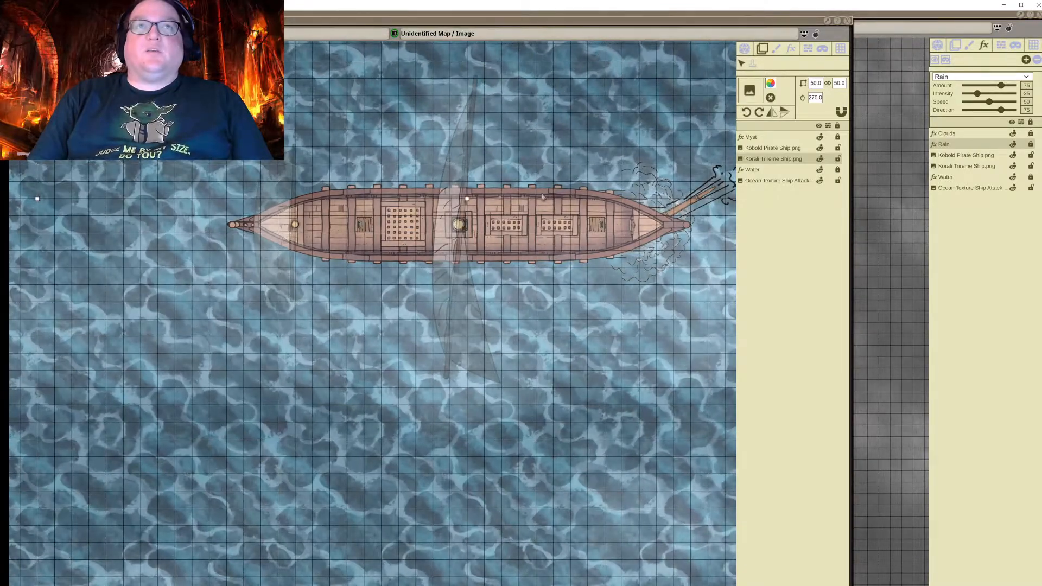
pyautogui.scroll(-3, 638, 283)
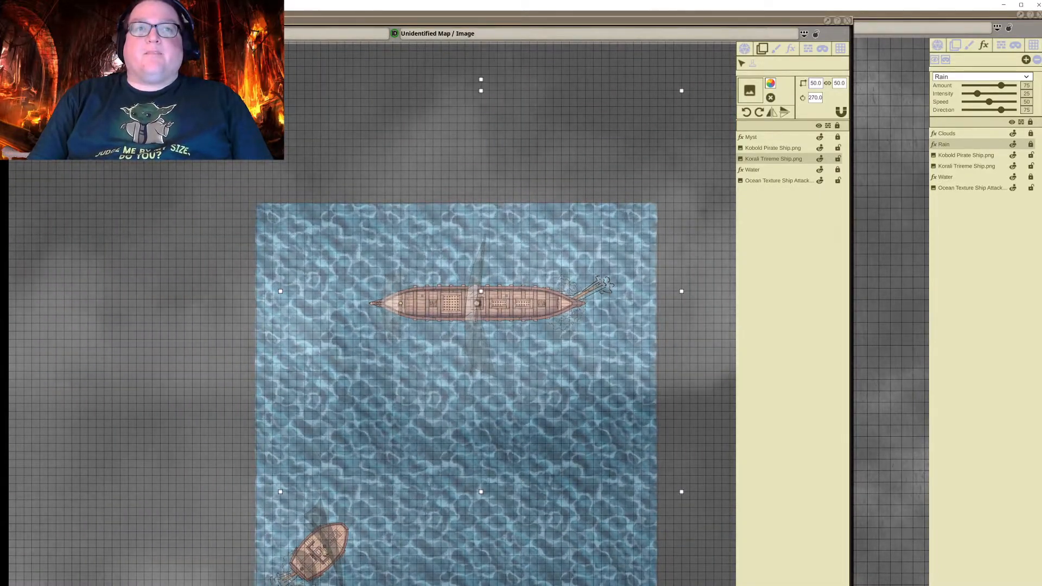
# Rotate the Kobold Pirate Ship layer to 0° and position it on the grid below the middle of the trireme
pyautogui.click(767, 152)
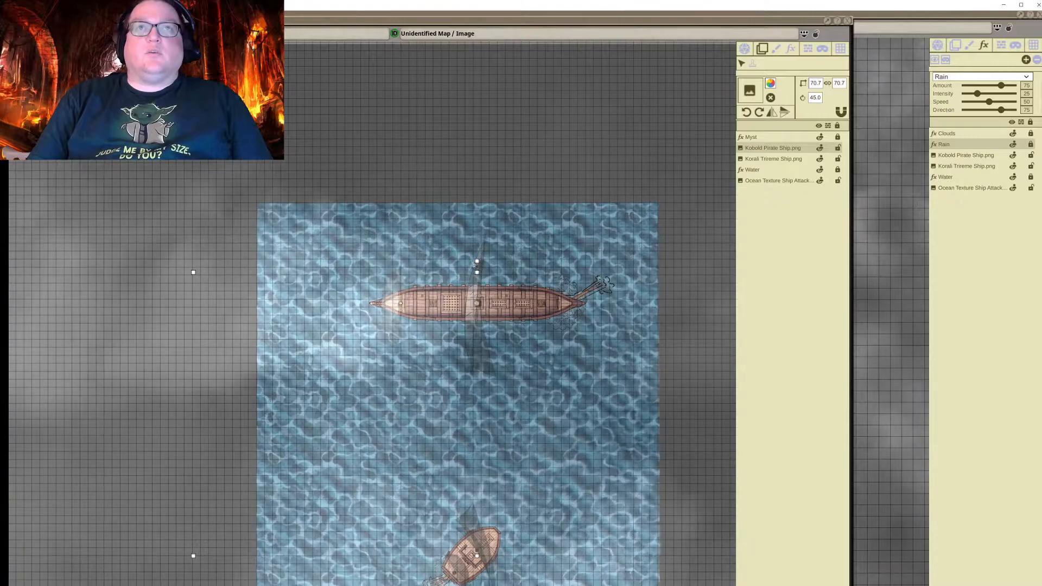
pyautogui.moveTo(477, 262); pyautogui.dragTo(365, 258)
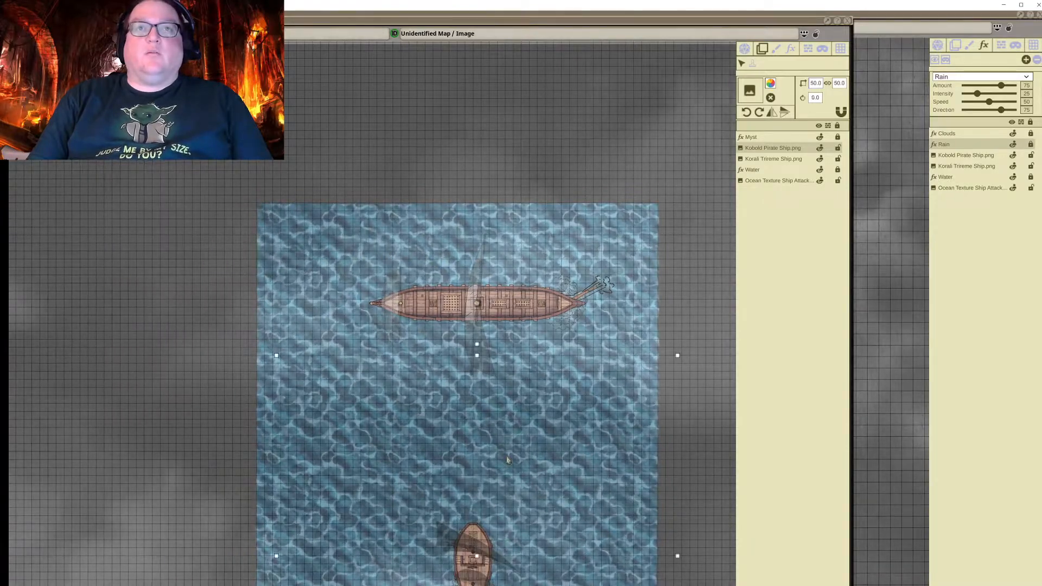
pyautogui.scroll(2, 471, 571)
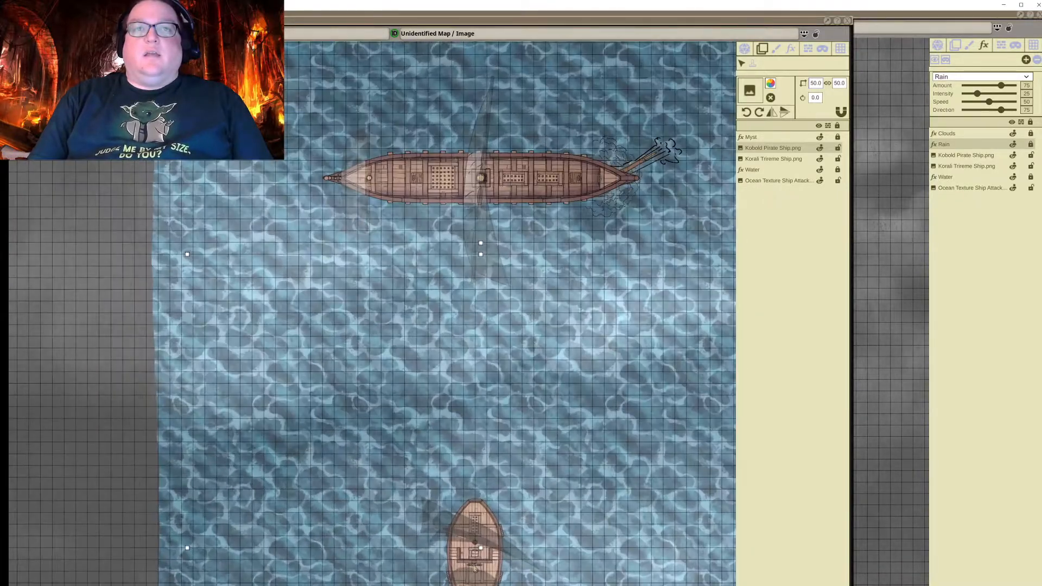
pyautogui.scroll(1, 475, 568)
pyautogui.moveTo(473, 552); pyautogui.dragTo(472, 518)
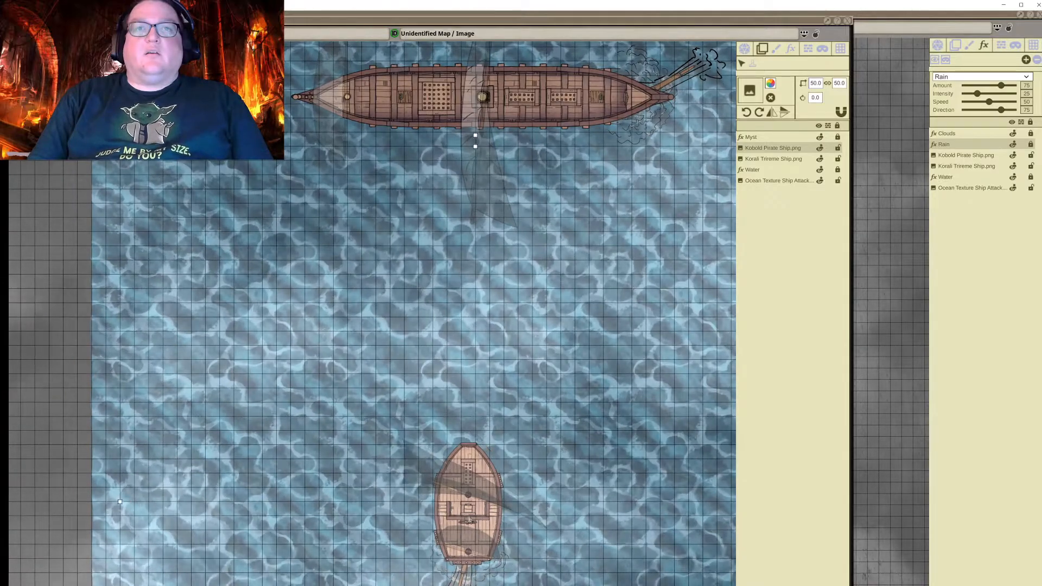
pyautogui.moveTo(469, 519); pyautogui.dragTo(466, 522)
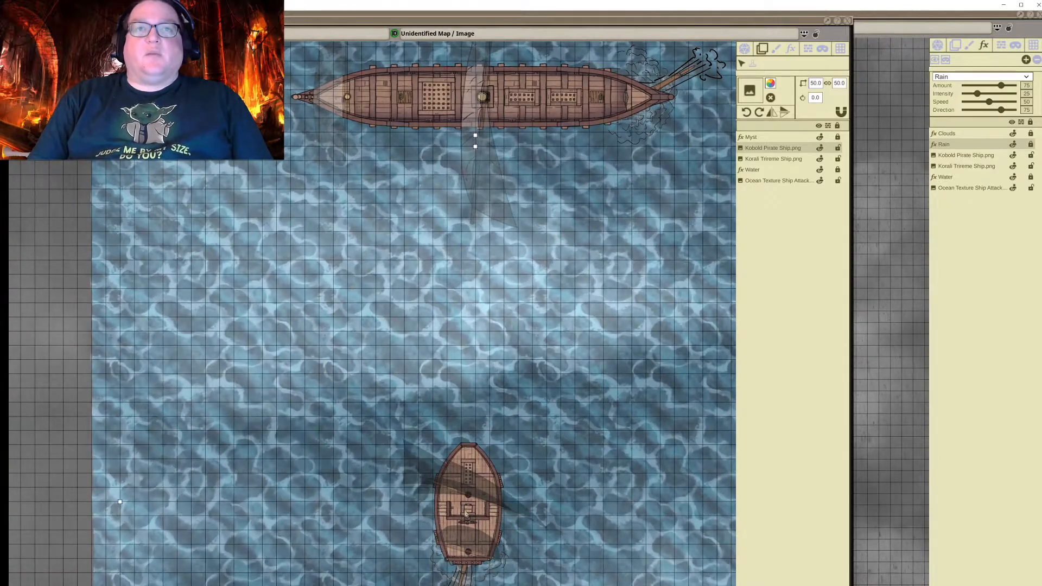
# Move the pirate ship to the ocean's left side, and move the trireme down to the lower part of the ocean
pyautogui.scroll(-2, 564, 547)
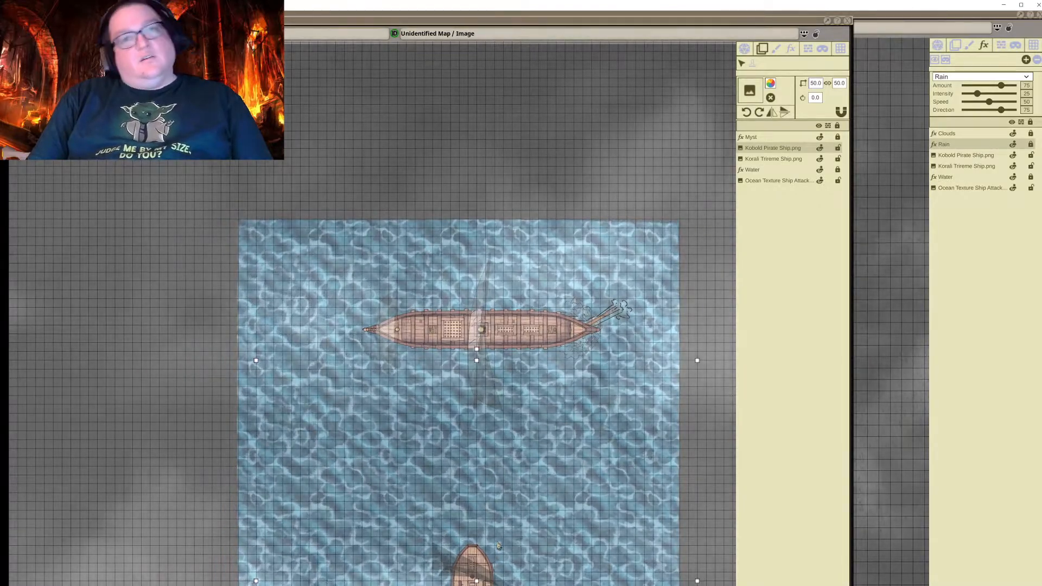
pyautogui.moveTo(510, 532); pyautogui.dragTo(506, 488)
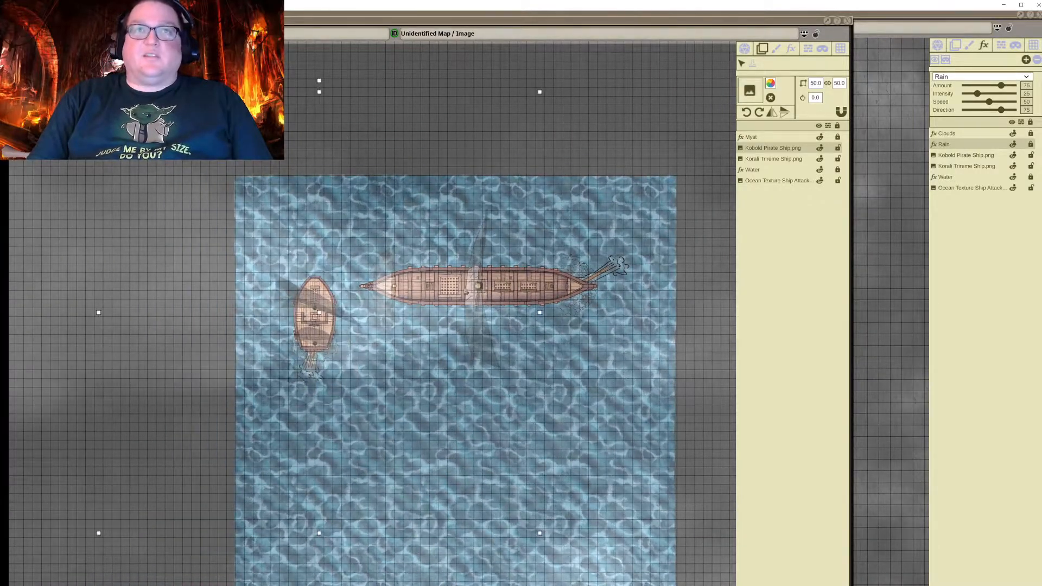
pyautogui.moveTo(318, 315); pyautogui.dragTo(305, 363)
pyautogui.click(775, 161)
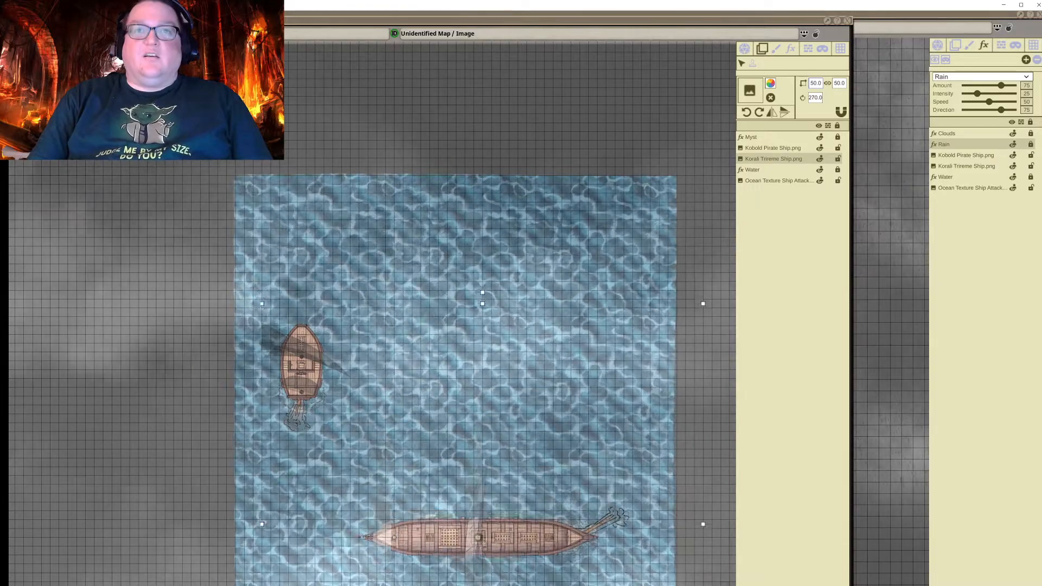
pyautogui.moveTo(483, 559); pyautogui.dragTo(482, 564)
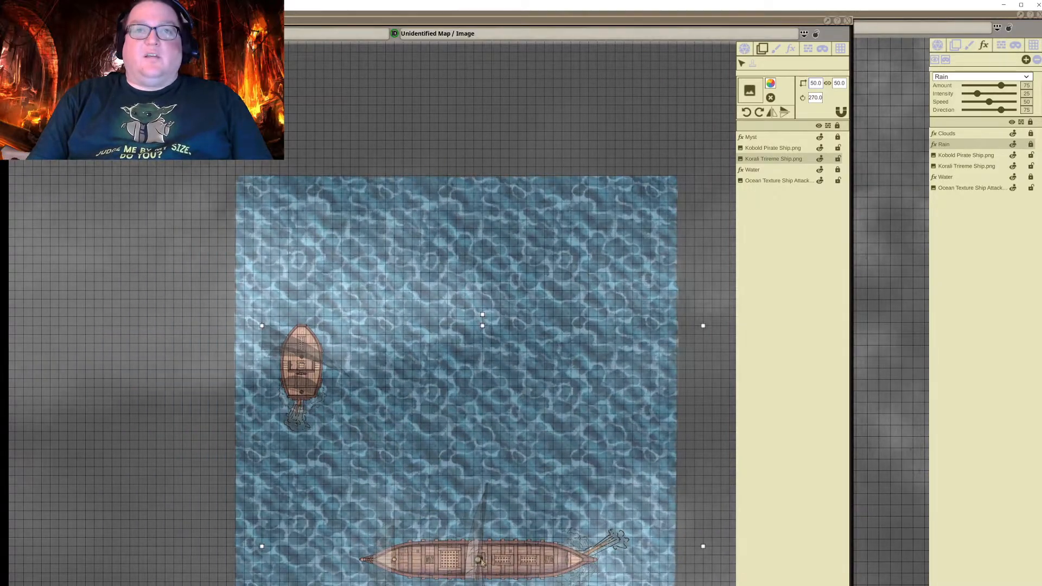
# Rotate the pirate ship to 180° and move it to the top center of the ocean, facing the trireme
pyautogui.click(287, 357)
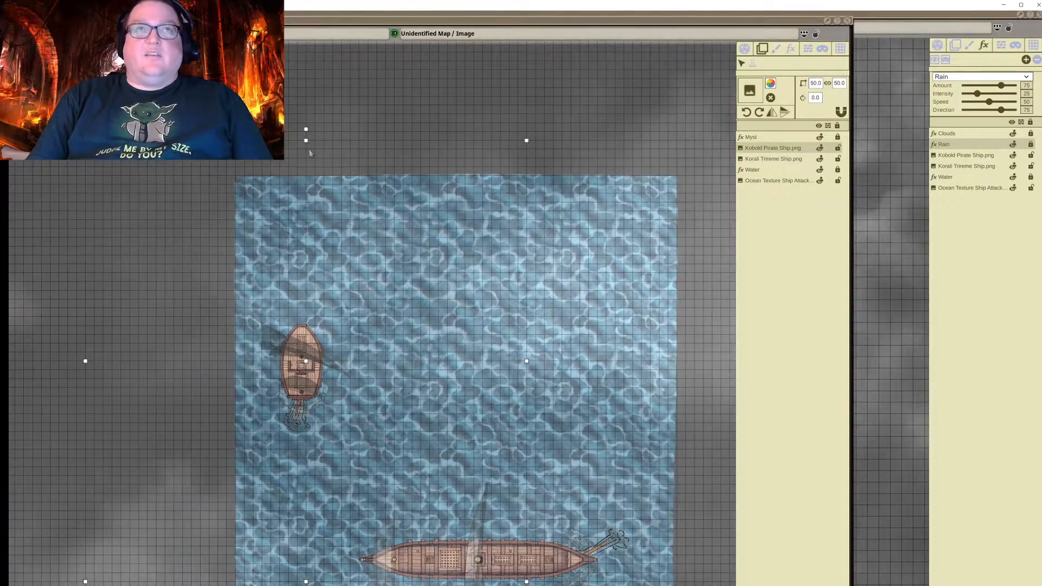
pyautogui.moveTo(307, 130); pyautogui.dragTo(306, 412)
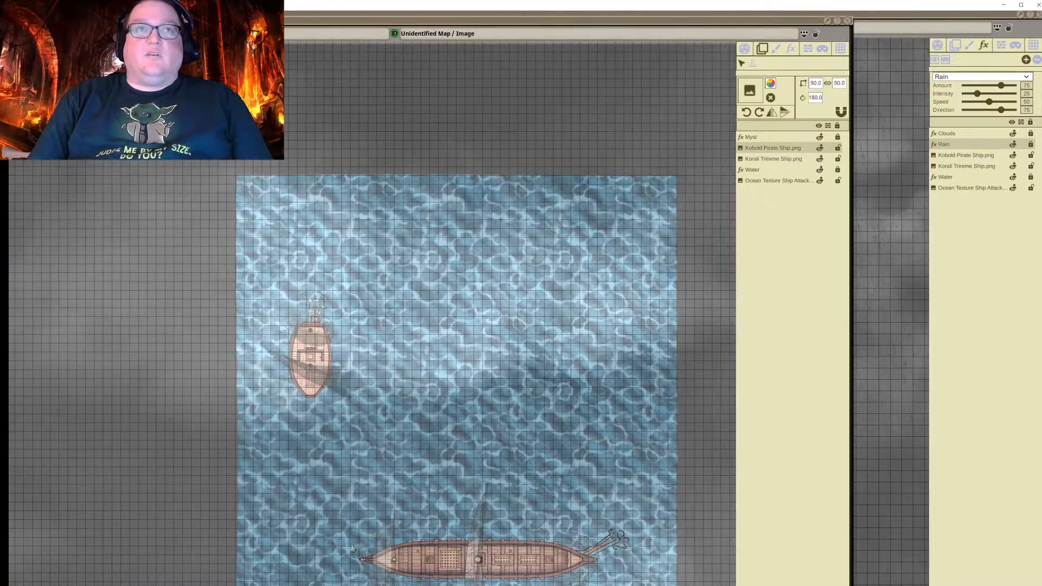
pyautogui.moveTo(309, 363); pyautogui.dragTo(476, 326)
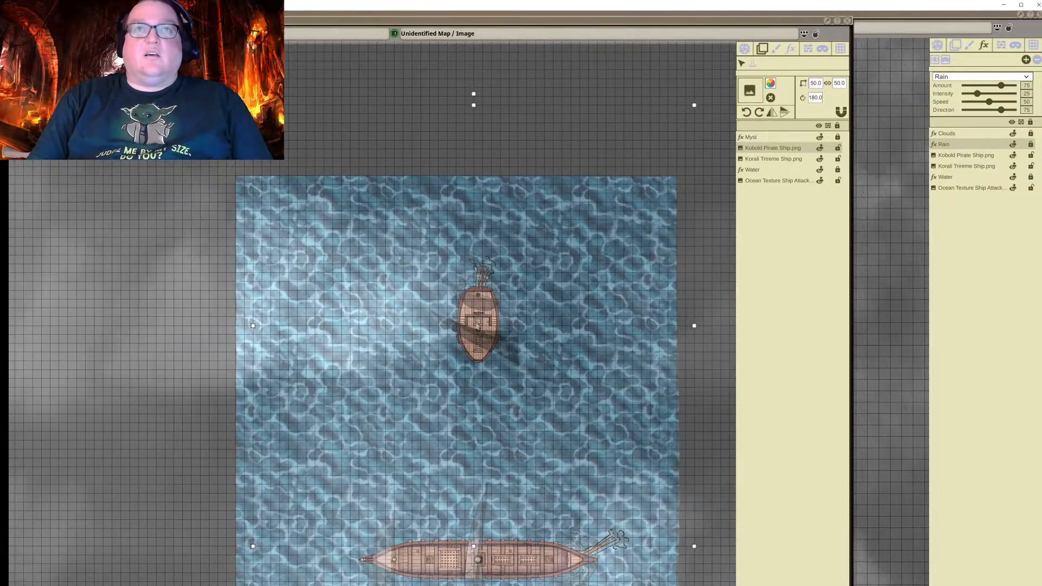
pyautogui.moveTo(478, 279); pyautogui.dragTo(479, 248)
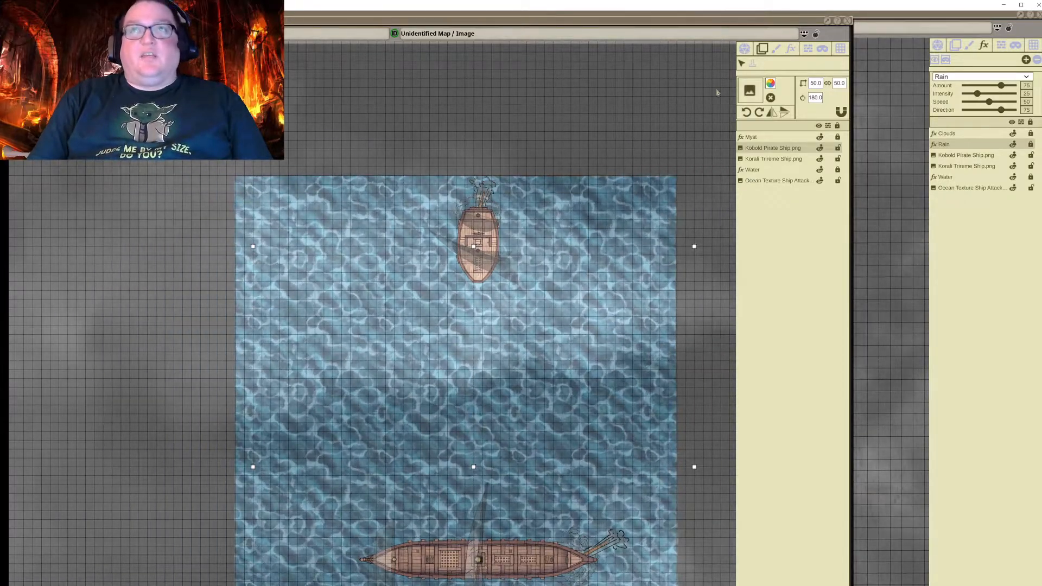
# Shift the trireme slightly upward, closer to the pirate ship
pyautogui.click(756, 161)
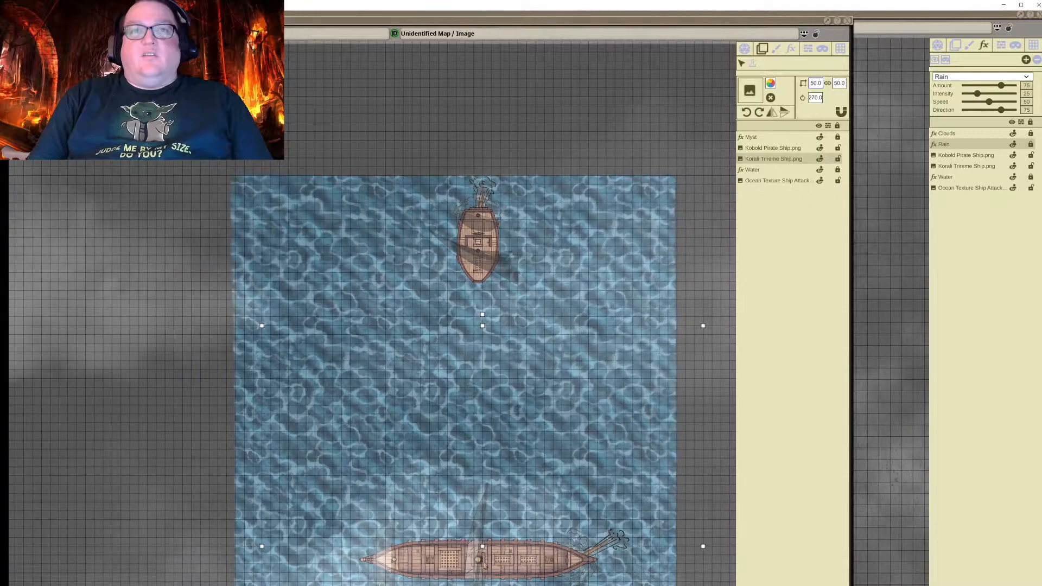
pyautogui.moveTo(481, 560); pyautogui.dragTo(478, 516)
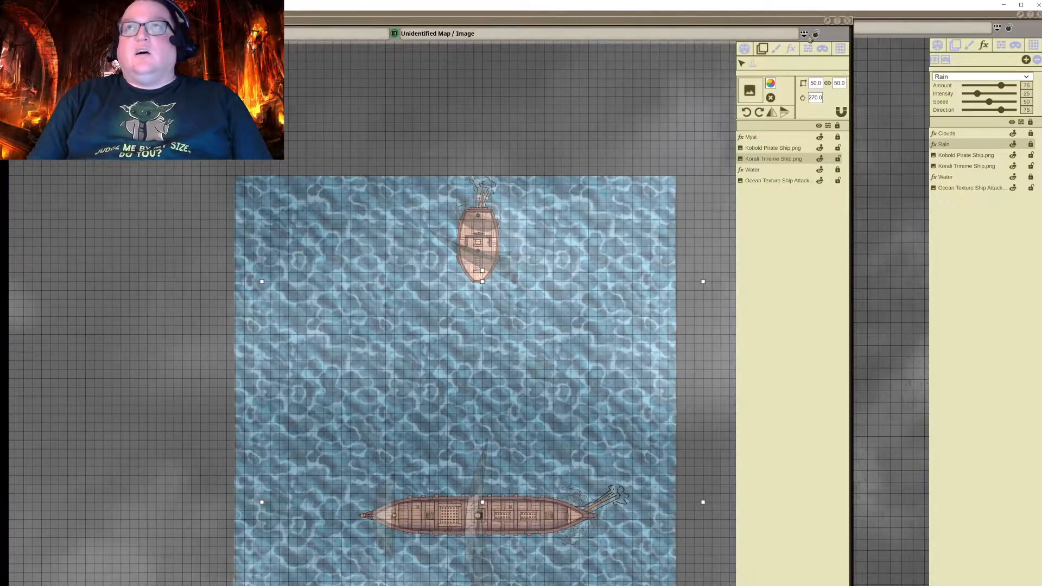
# Set the Water effect layer's intensity to 10
pyautogui.click(791, 48)
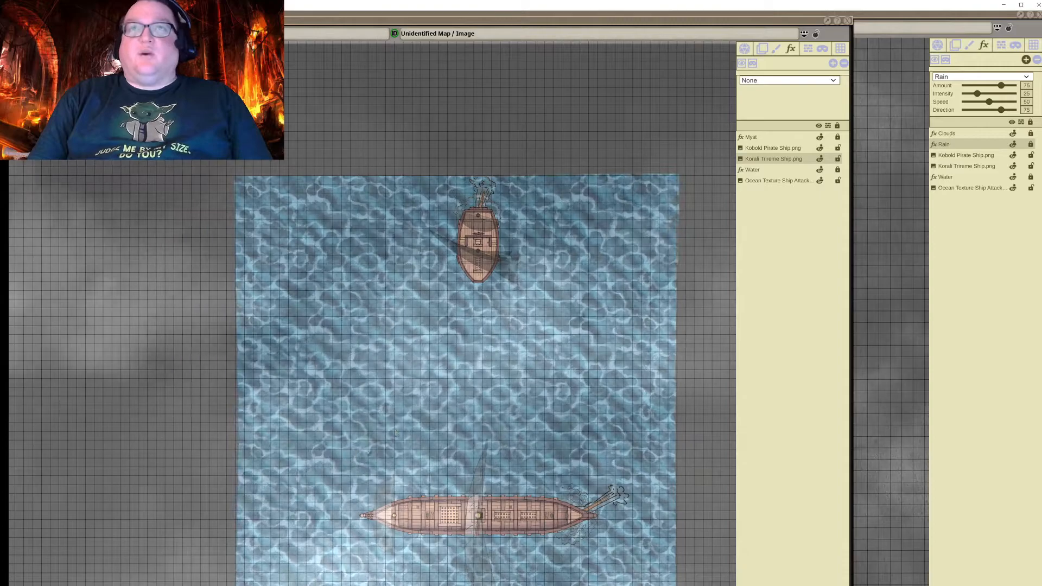
pyautogui.click(767, 145)
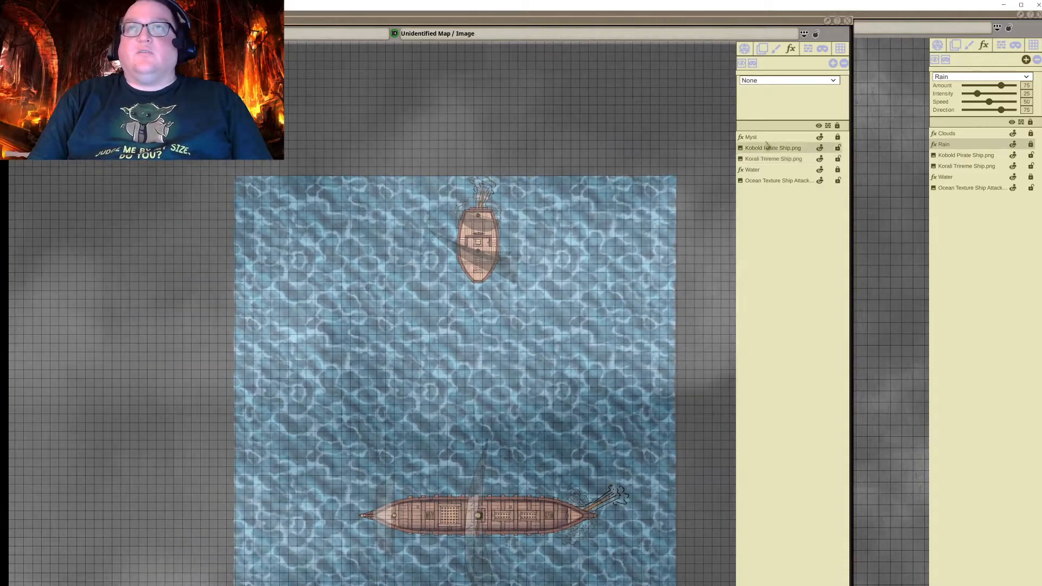
pyautogui.click(766, 138)
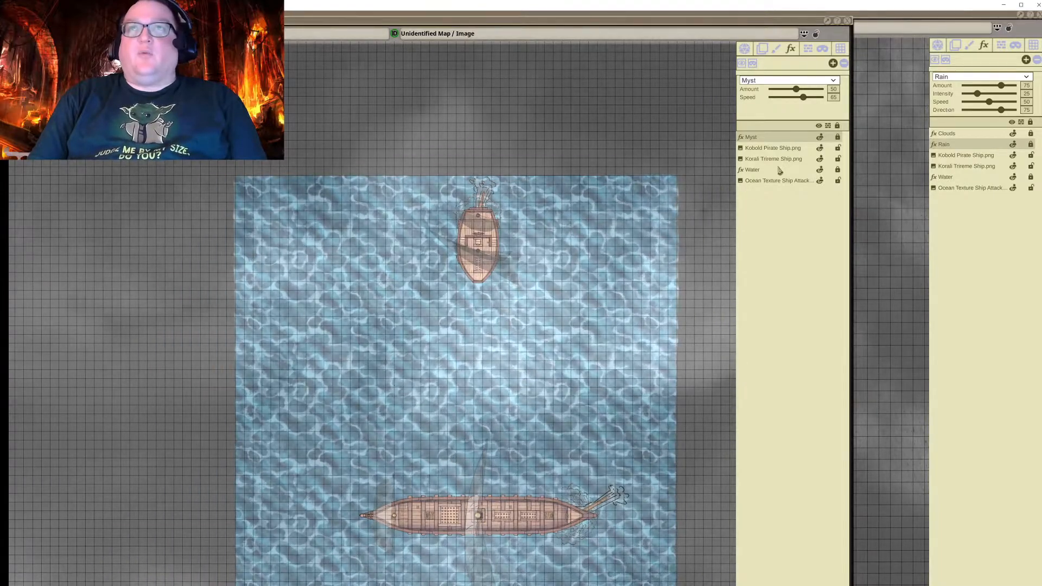
pyautogui.click(785, 169)
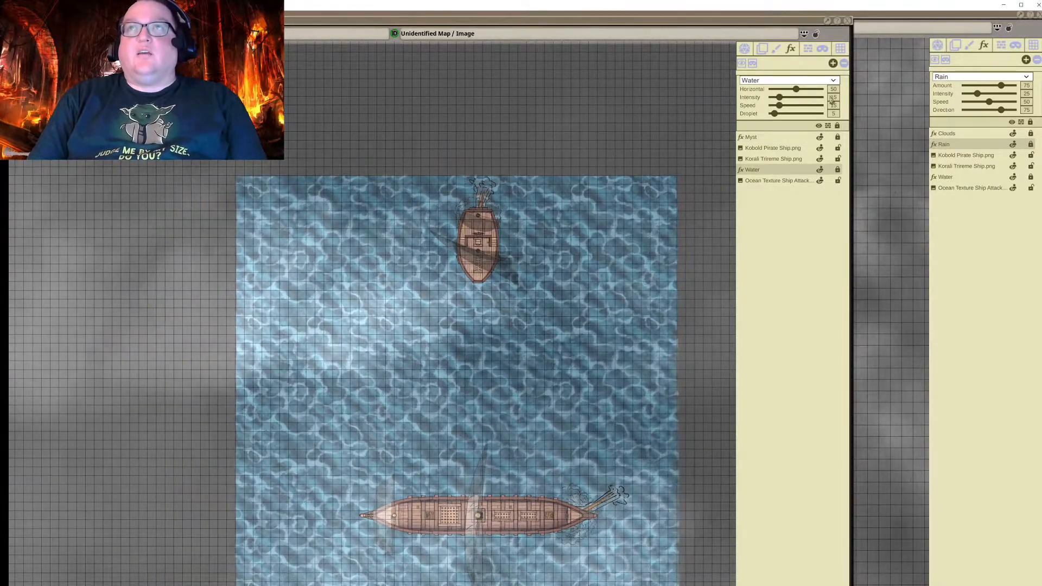
pyautogui.click(835, 98)
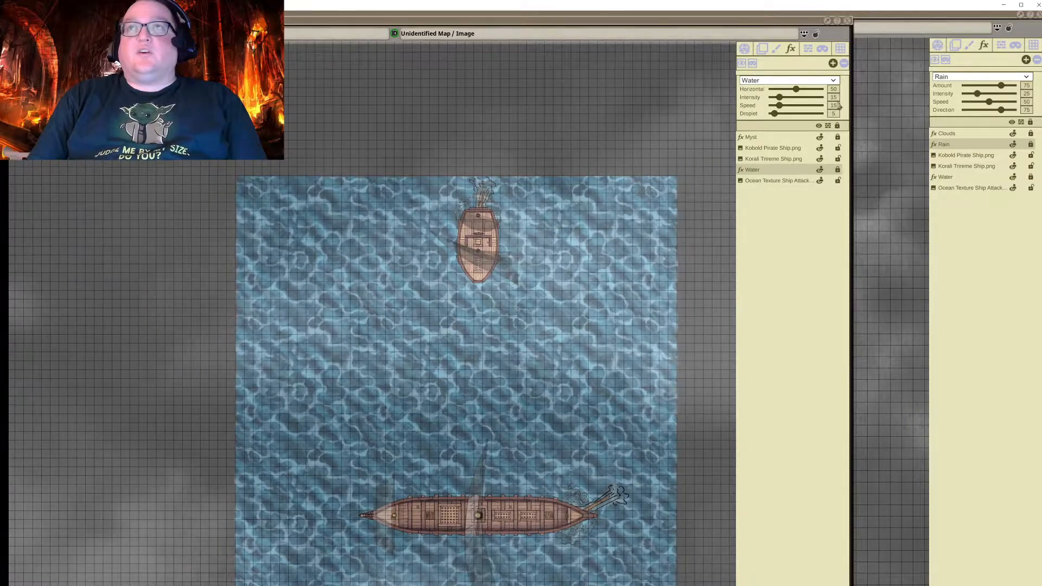
pyautogui.write('10')
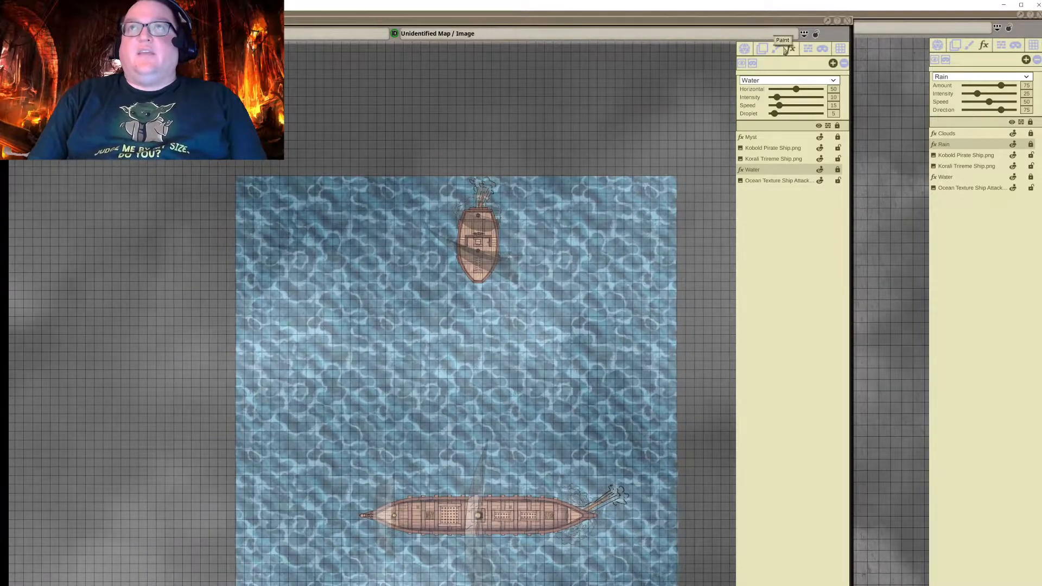
# Add a new effect layer above Myst and set its type to Snow
pyautogui.click(759, 137)
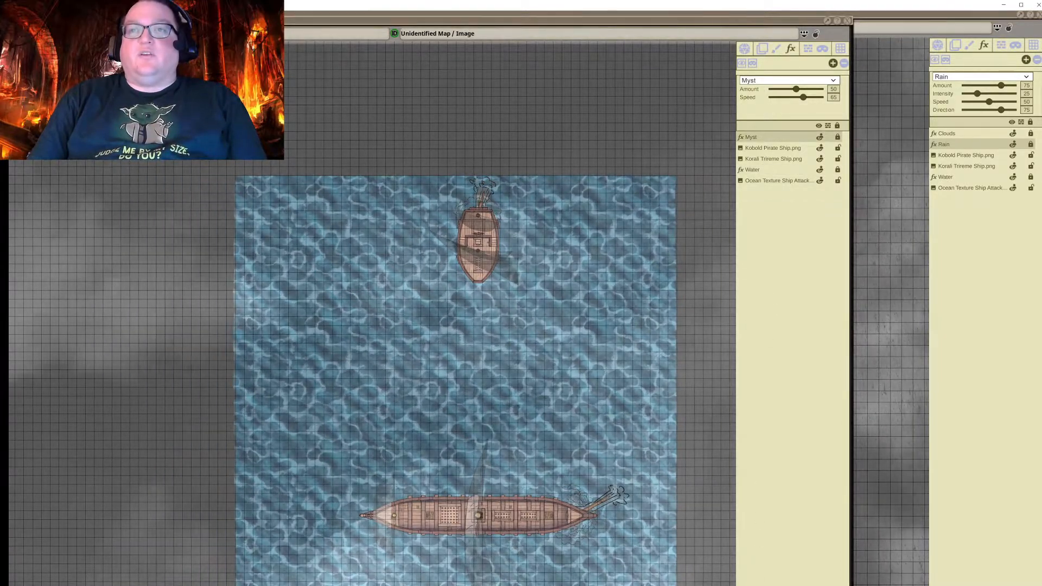
pyautogui.click(833, 63)
pyautogui.click(753, 147)
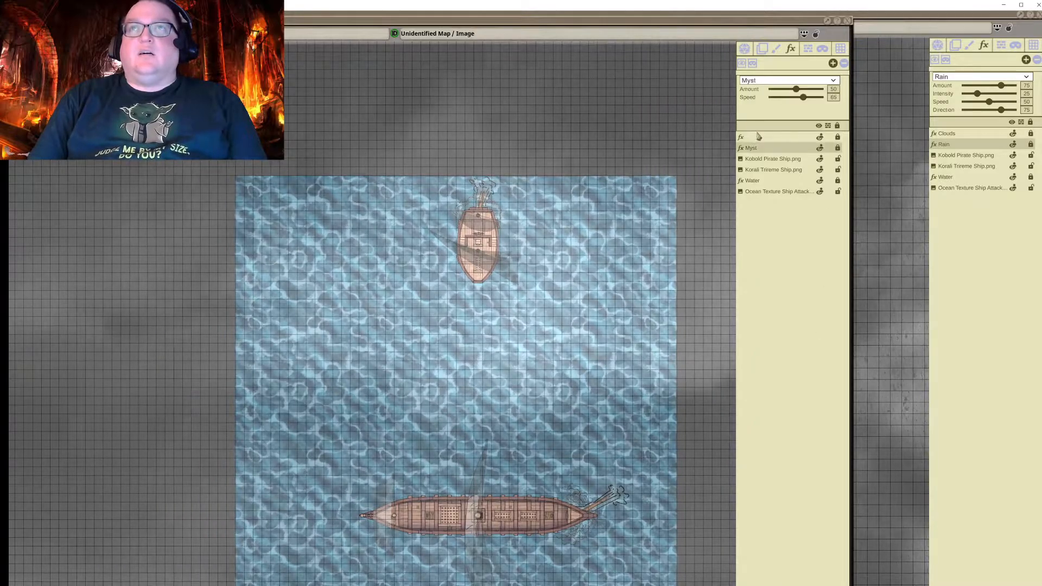
pyautogui.click(758, 136)
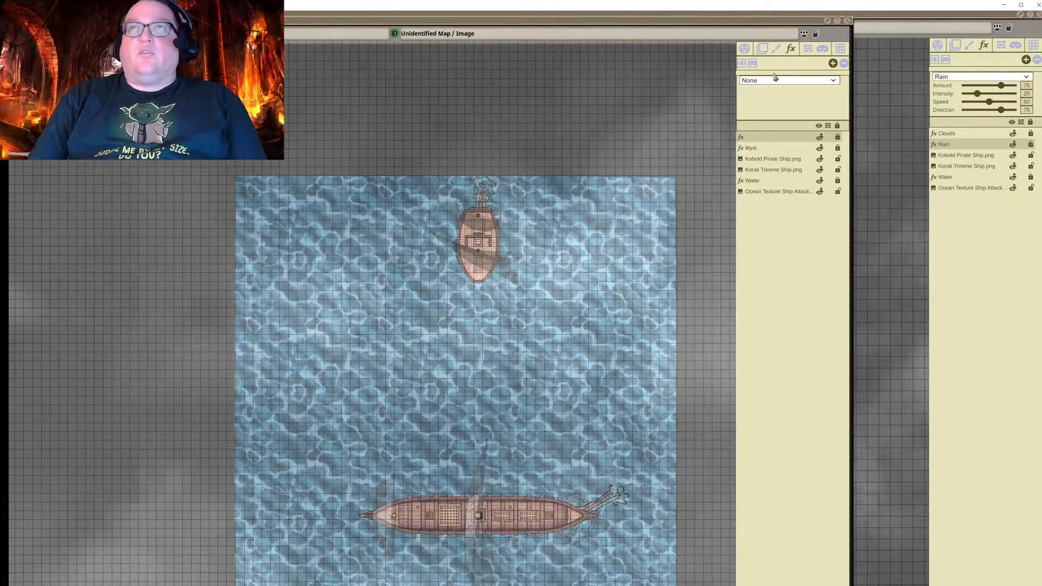
pyautogui.click(776, 79)
pyautogui.click(764, 124)
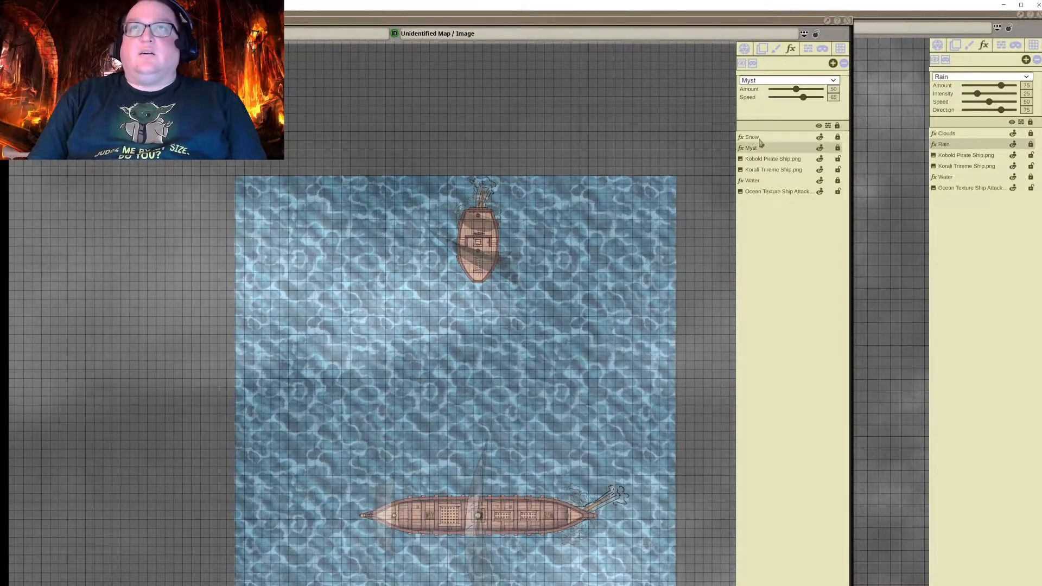
# Change the new effect layer to Rain with intensity 100, speed 35 and direction 10
pyautogui.click(798, 81)
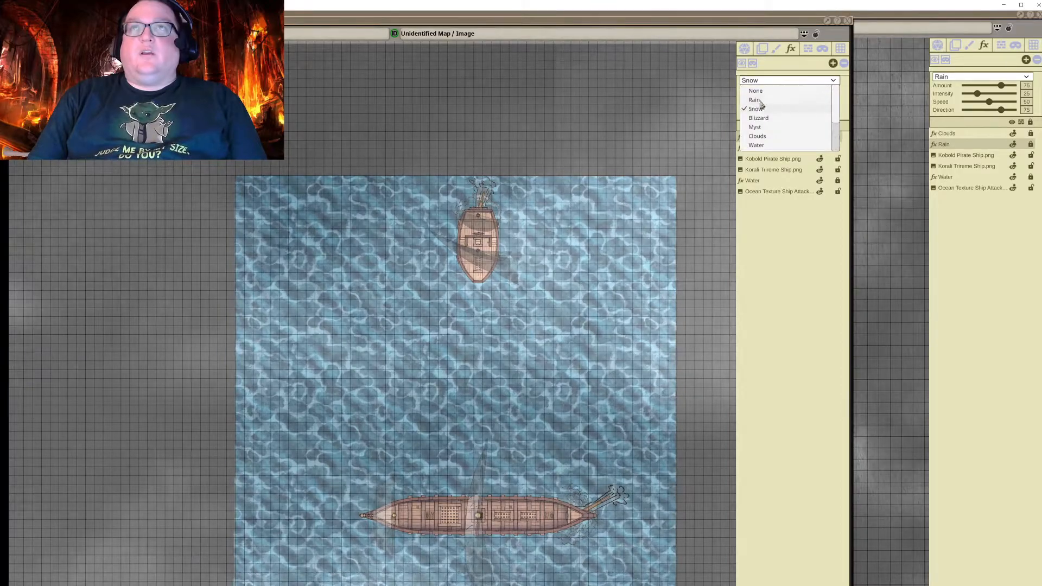
pyautogui.click(764, 98)
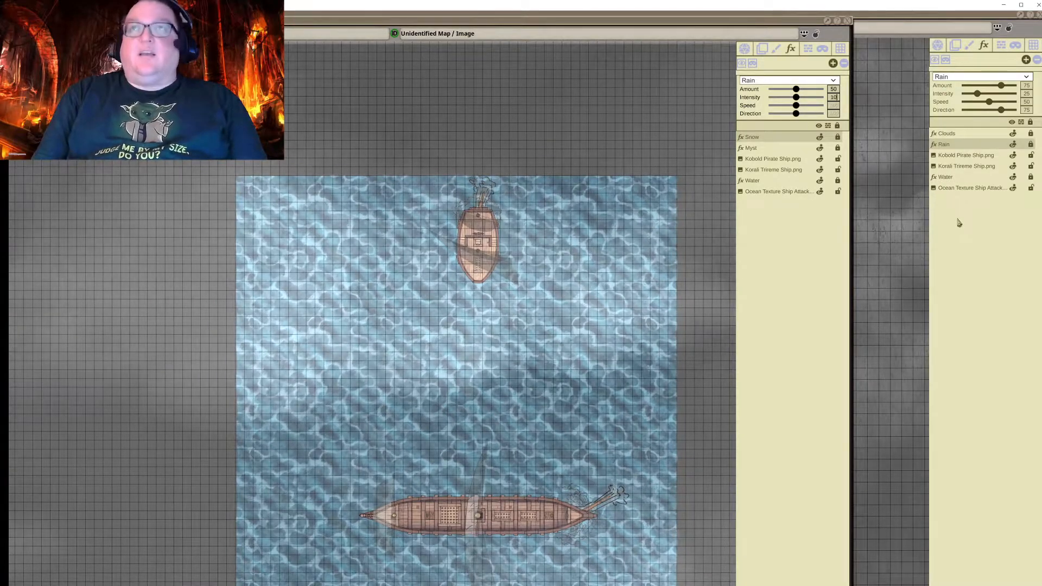
pyautogui.press('Return')
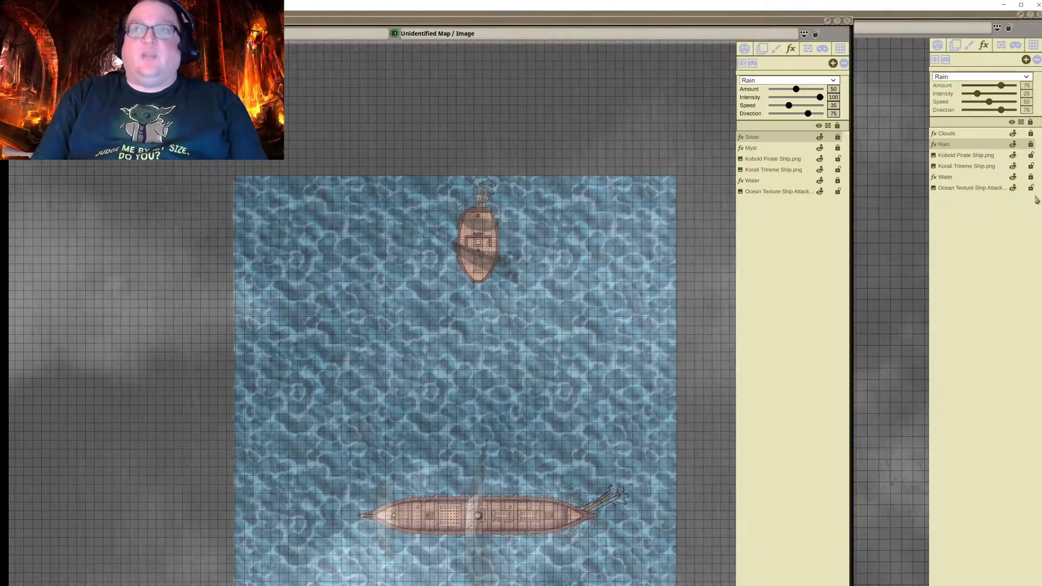
pyautogui.write('10')
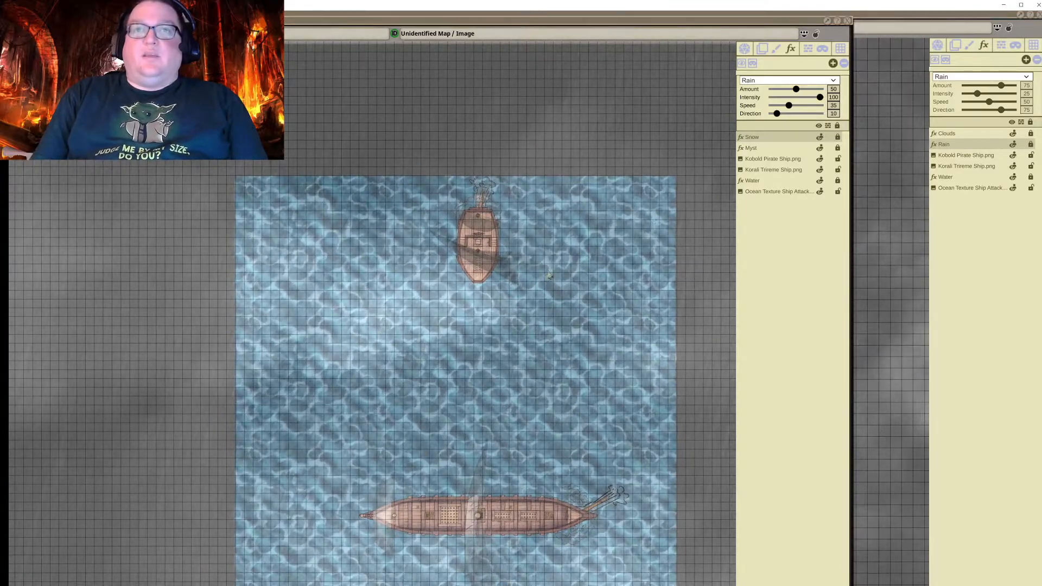
pyautogui.click(762, 147)
pyautogui.click(762, 137)
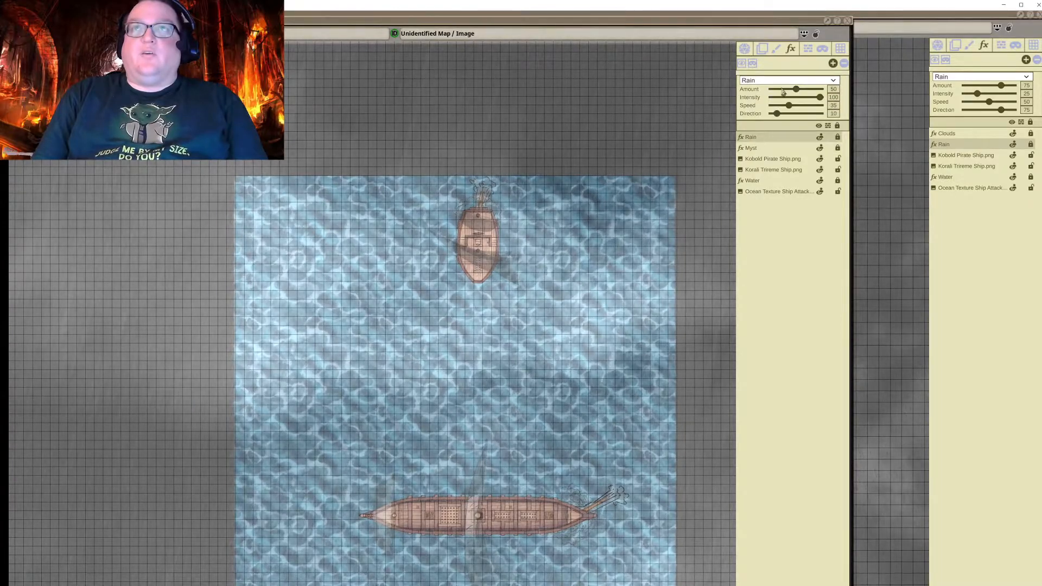
# Try the Time of day effect on the topmost effect layer, and delete that layer
pyautogui.click(783, 82)
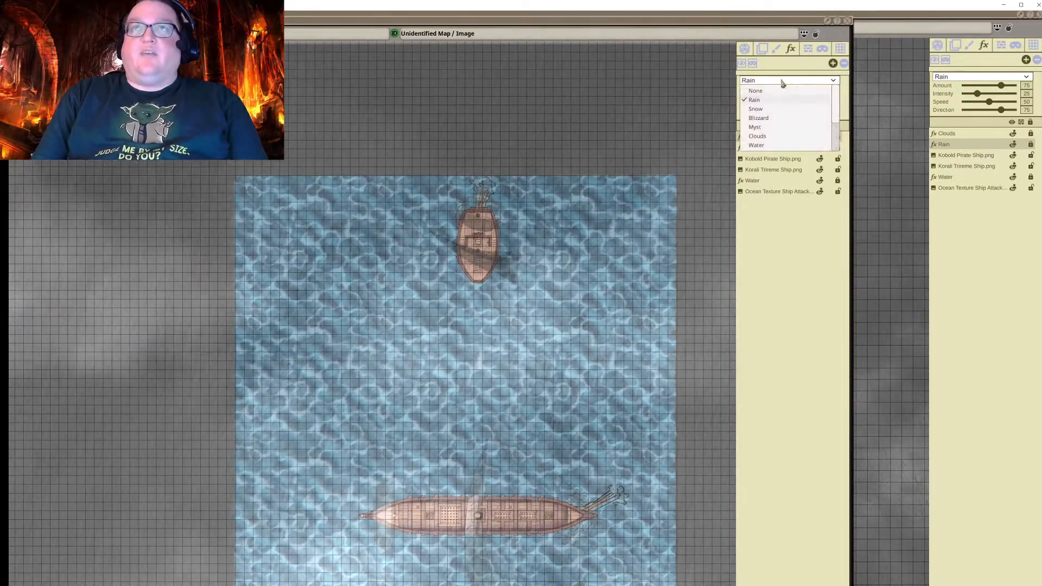
pyautogui.scroll(-1, 781, 128)
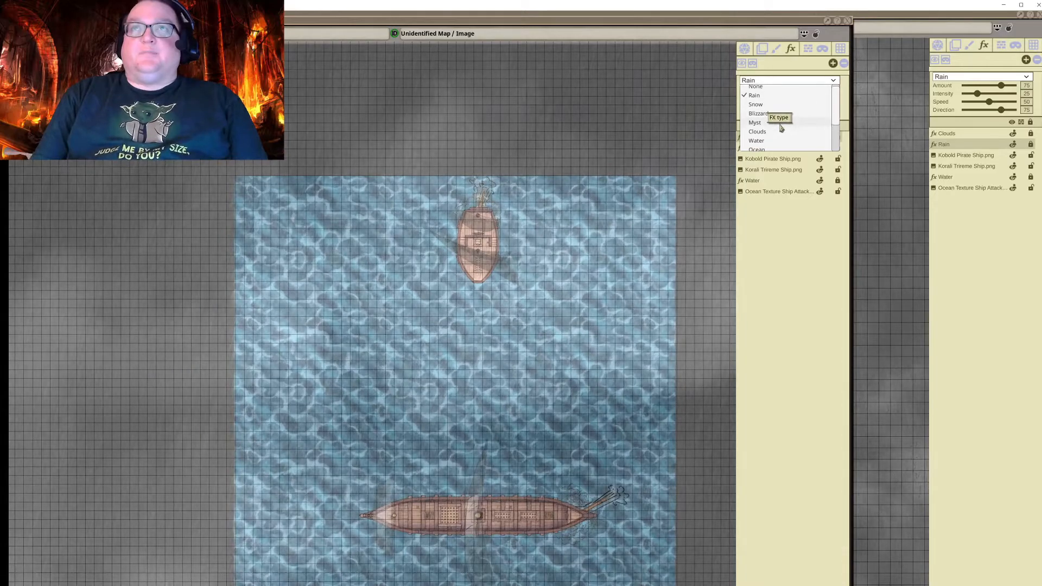
pyautogui.scroll(-3, 782, 133)
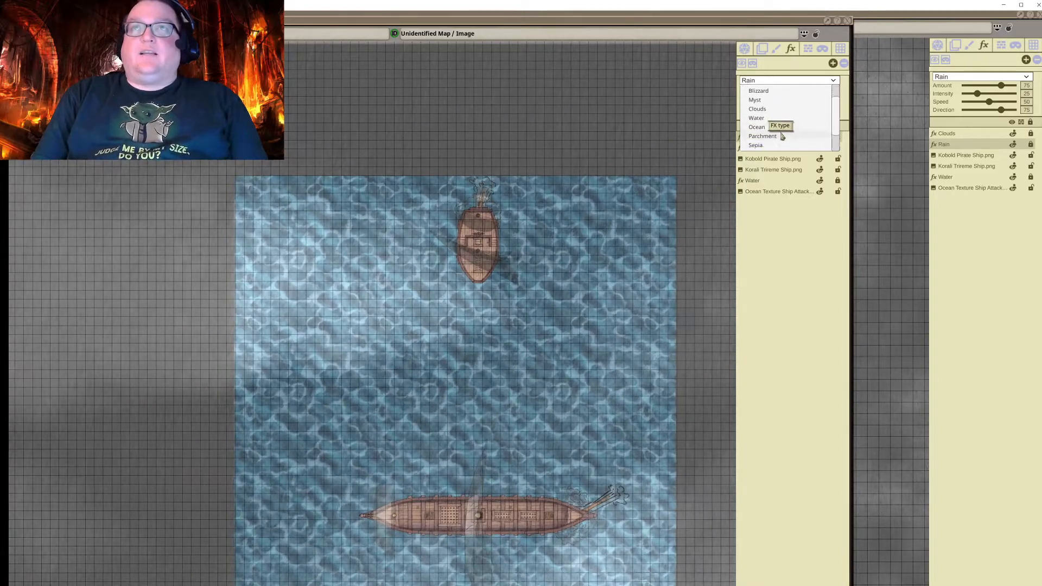
pyautogui.scroll(-3, 783, 138)
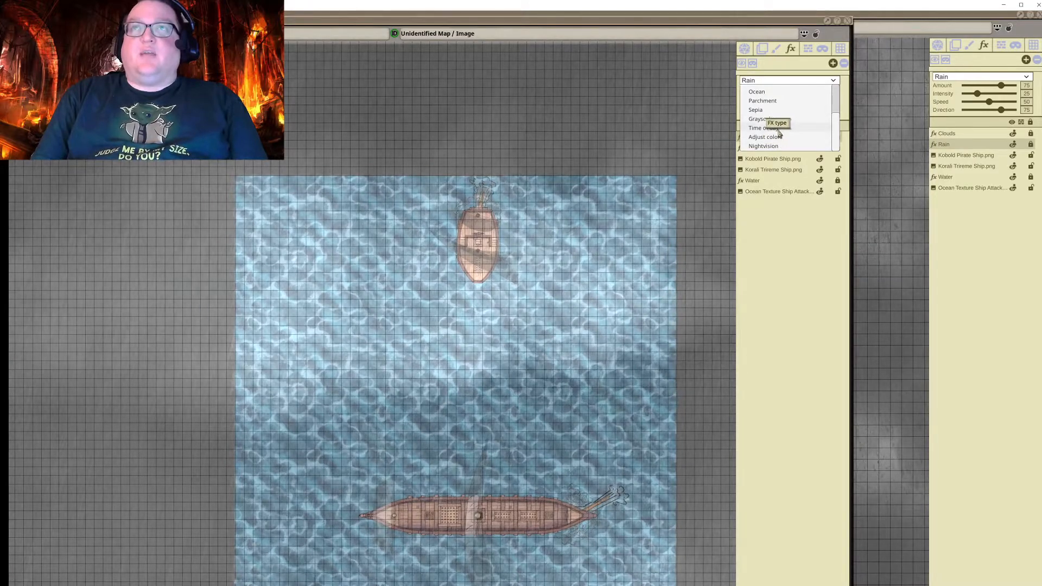
pyautogui.click(779, 130)
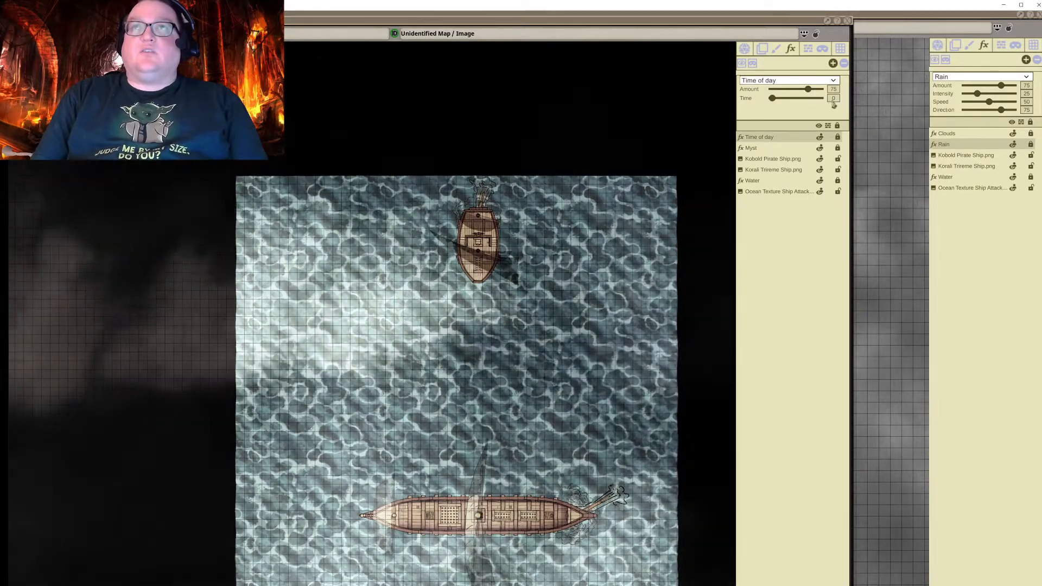
pyautogui.moveTo(780, 102); pyautogui.dragTo(795, 109)
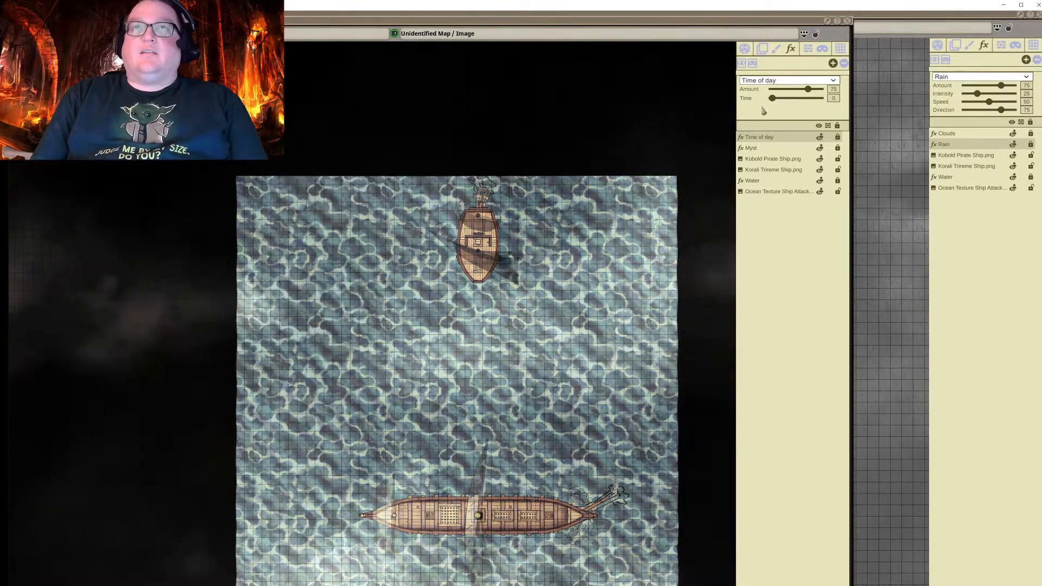
pyautogui.moveTo(760, 109); pyautogui.dragTo(785, 129)
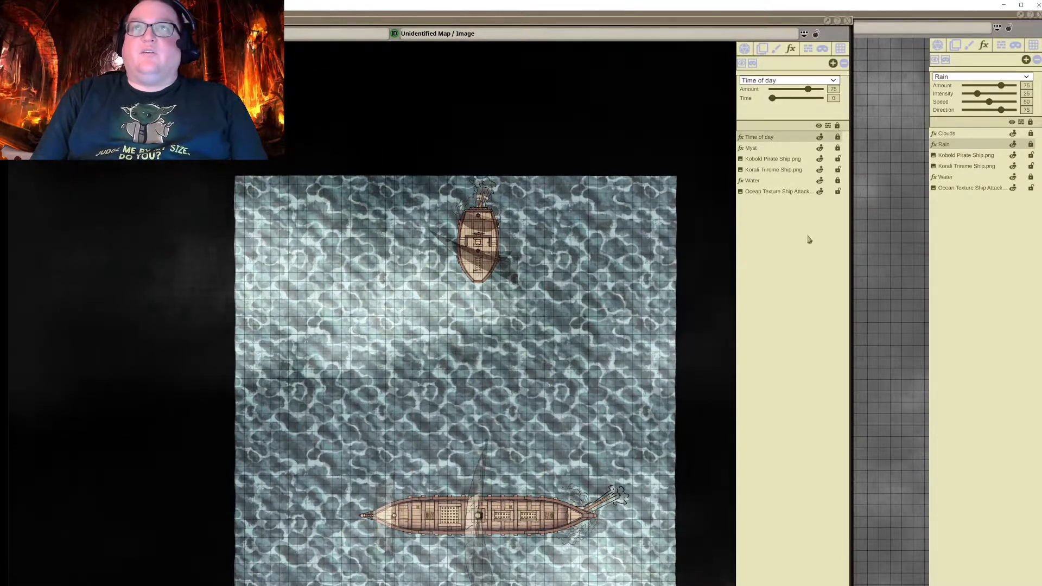
pyautogui.click(843, 64)
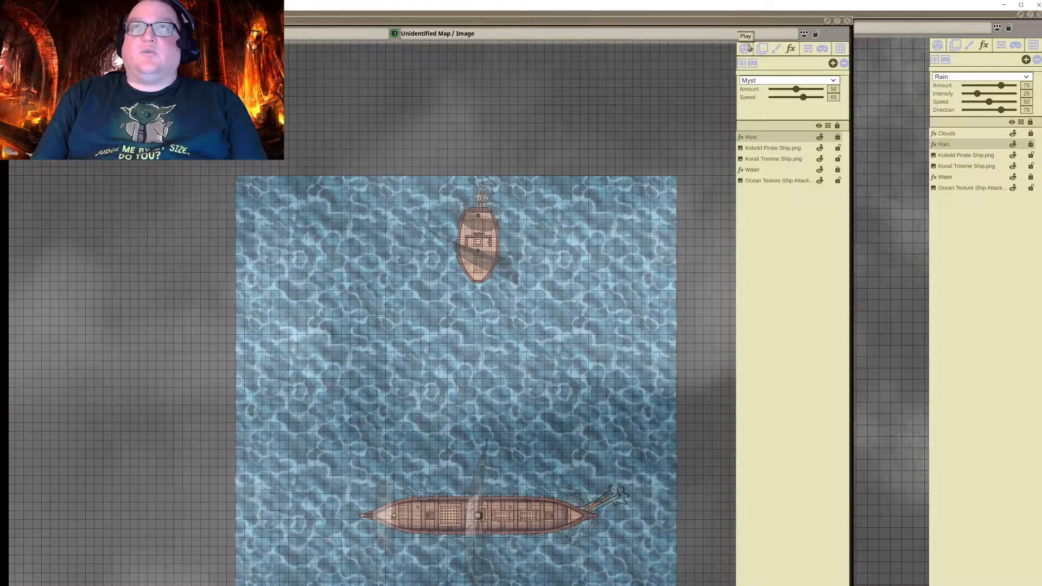
# Add circular line-of-sight blockers over the two masts of the trireme and of the pirate ship, and return to play mode
pyautogui.click(813, 49)
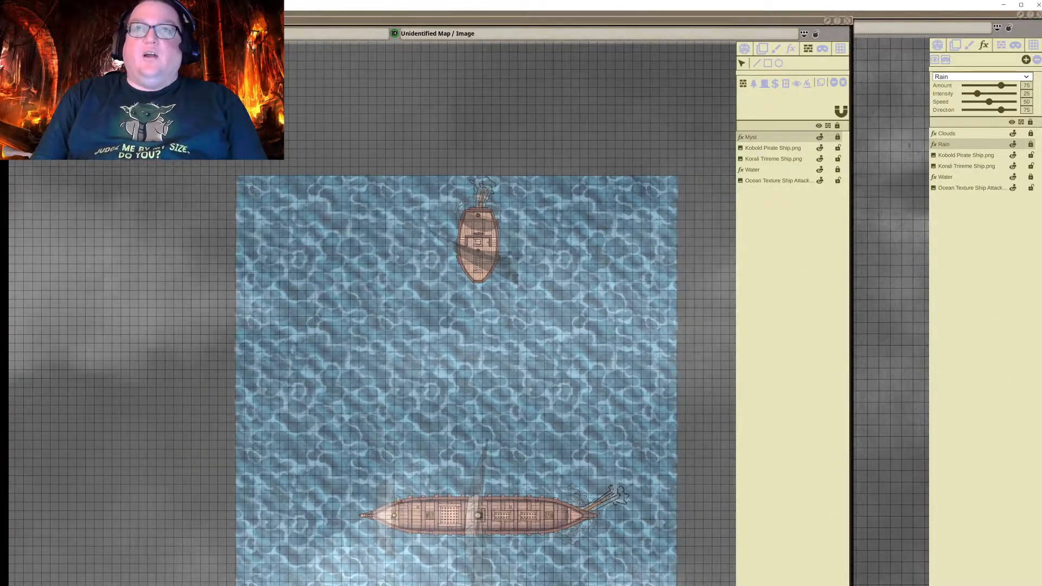
pyautogui.scroll(5, 494, 537)
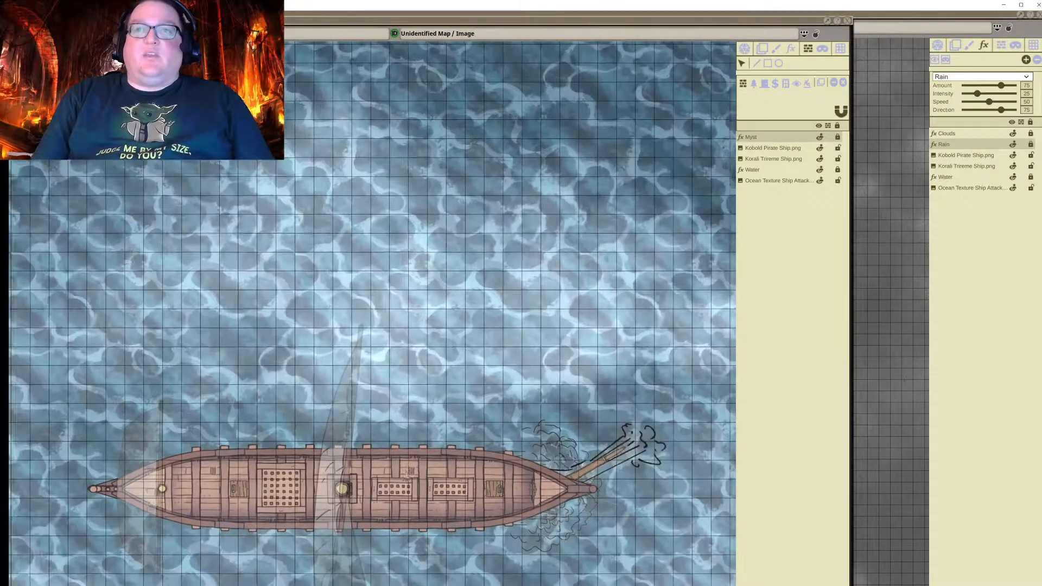
pyautogui.moveTo(408, 475); pyautogui.dragTo(494, 489)
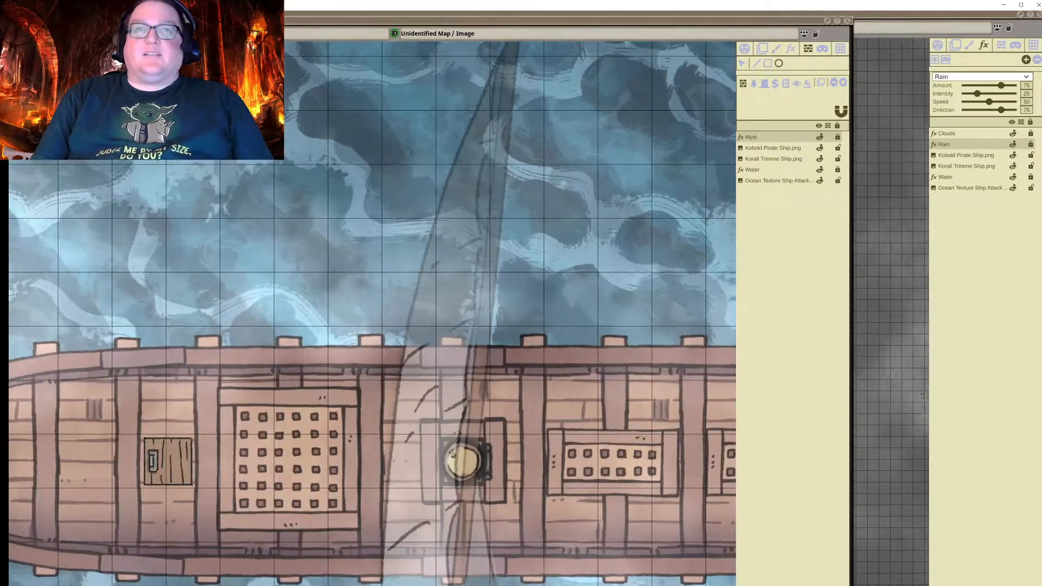
pyautogui.click(452, 454)
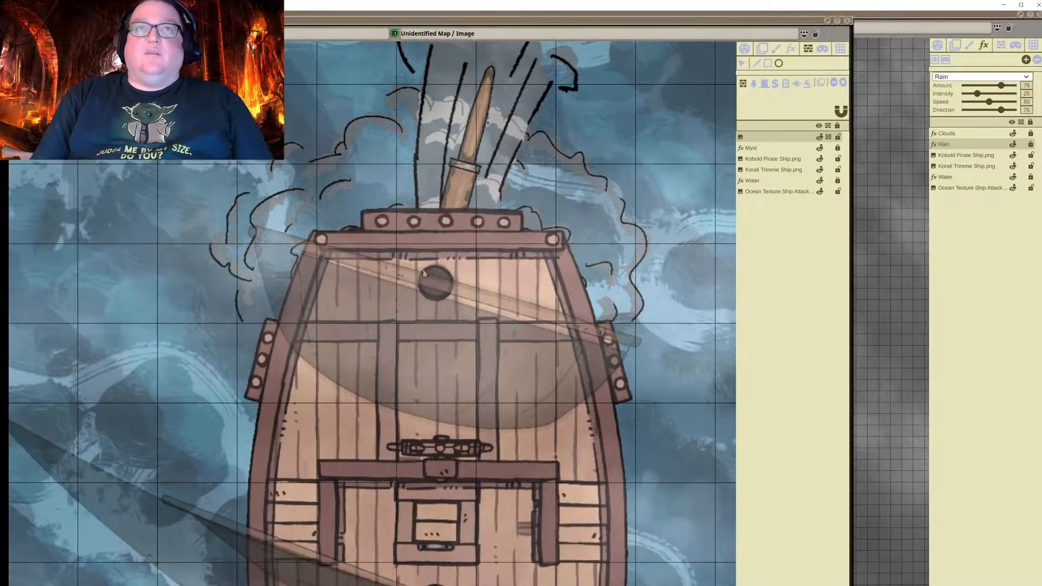
pyautogui.scroll(-3, 448, 296)
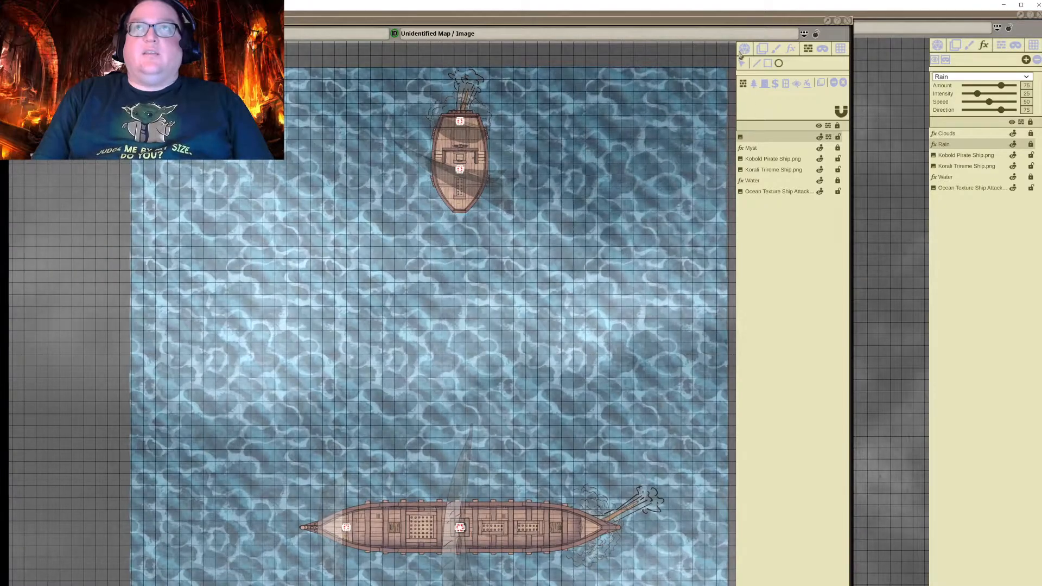
pyautogui.click(744, 49)
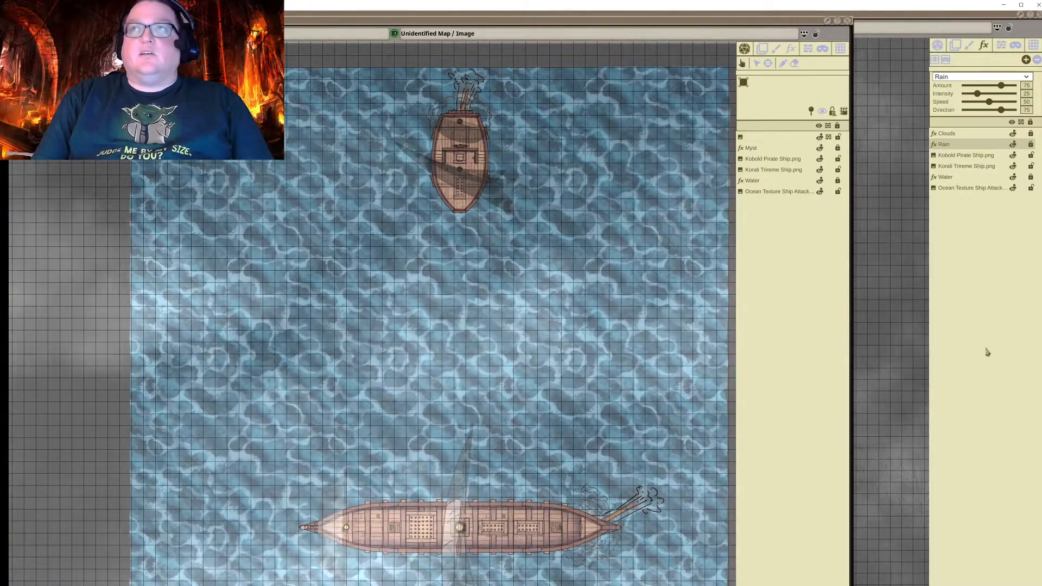
# Bring the Ship Attack map to the front and minimize it
pyautogui.click(986, 352)
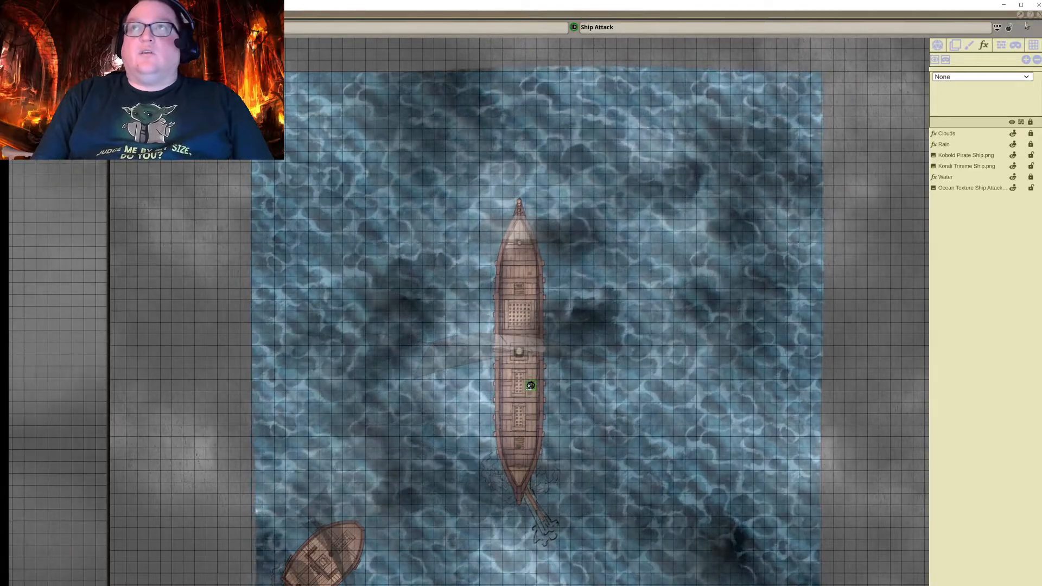
pyautogui.rightClick(1007, 61)
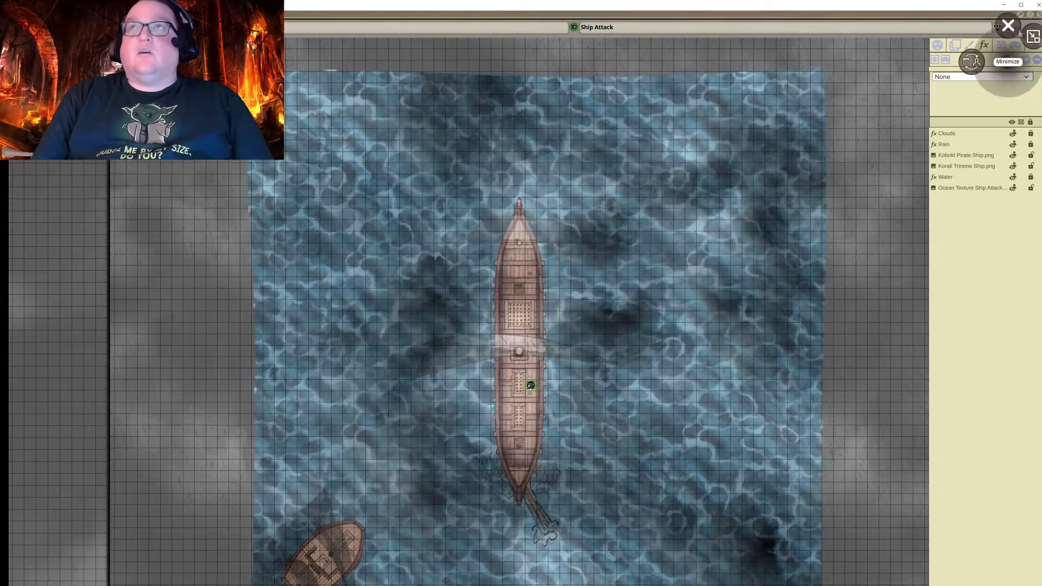
pyautogui.click(1008, 62)
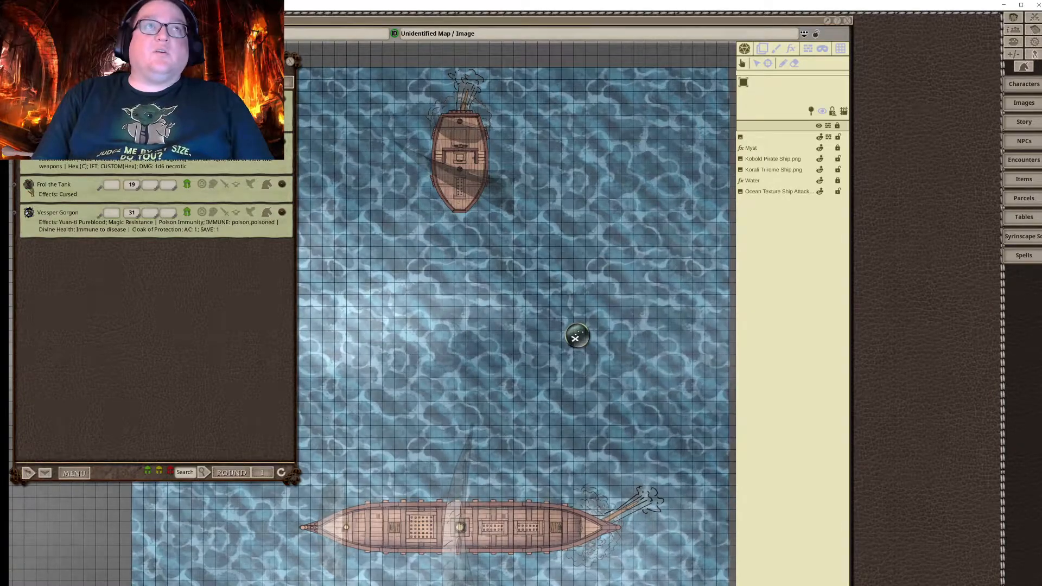
# Place a character token from the combat tracker on the trireme's deck and enable line of sight on the map
pyautogui.moveTo(514, 530); pyautogui.dragTo(510, 529)
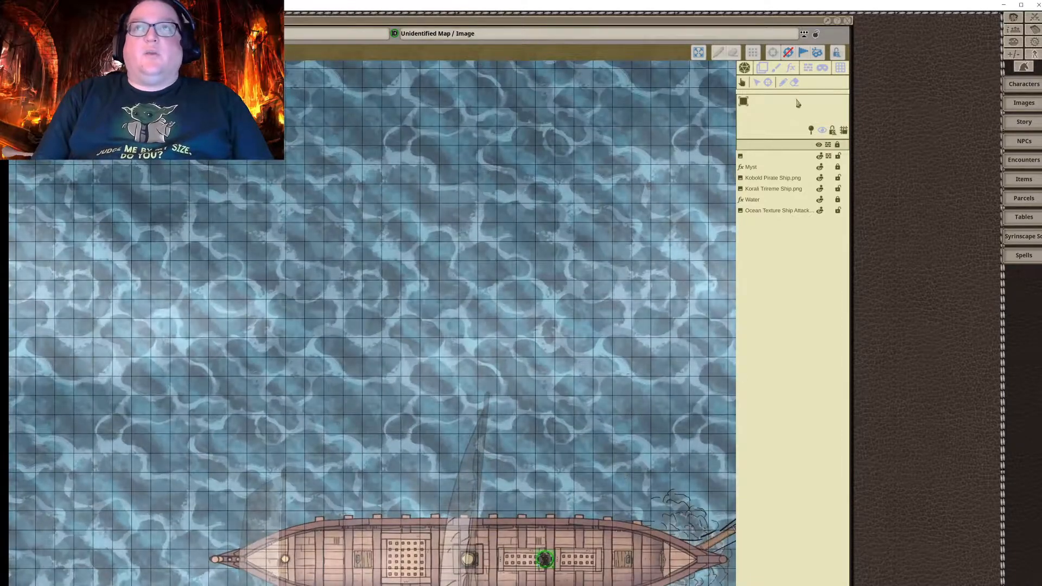
pyautogui.click(825, 131)
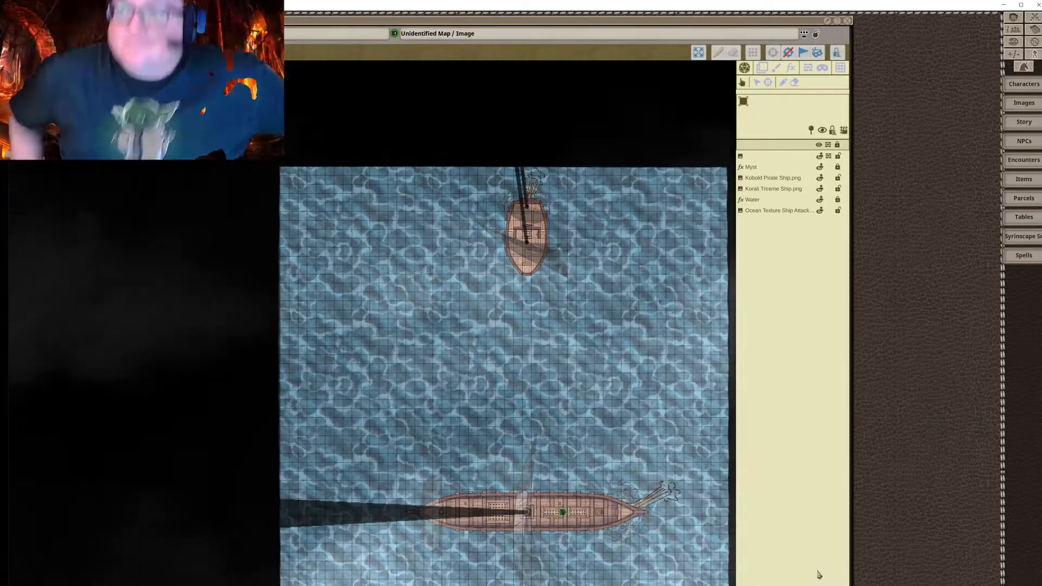
pyautogui.scroll(3, 419, 529)
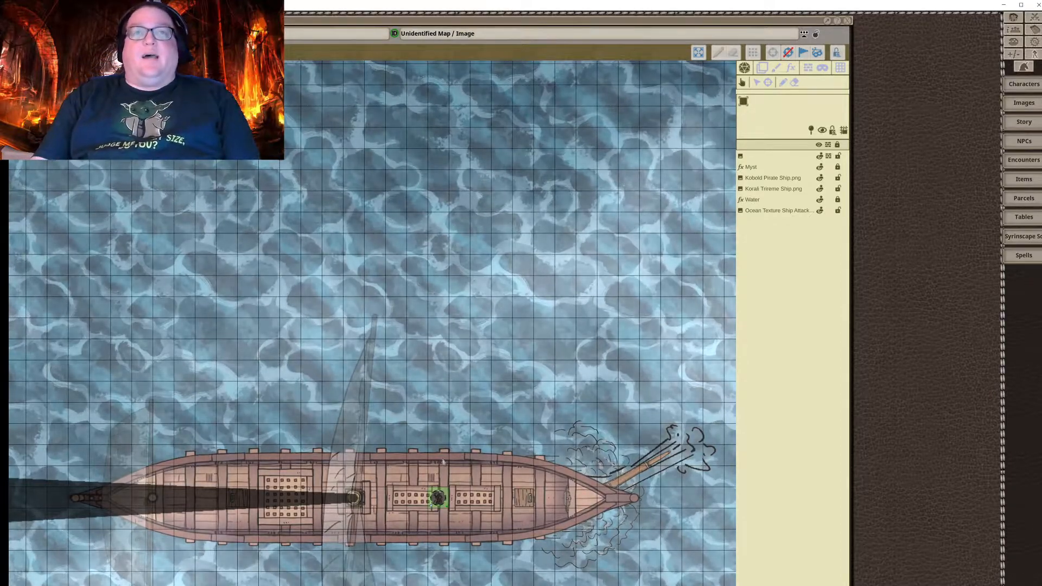
# Move the character token around the trireme's central mast to test how the mast blocks its line of sight
pyautogui.press('Up')
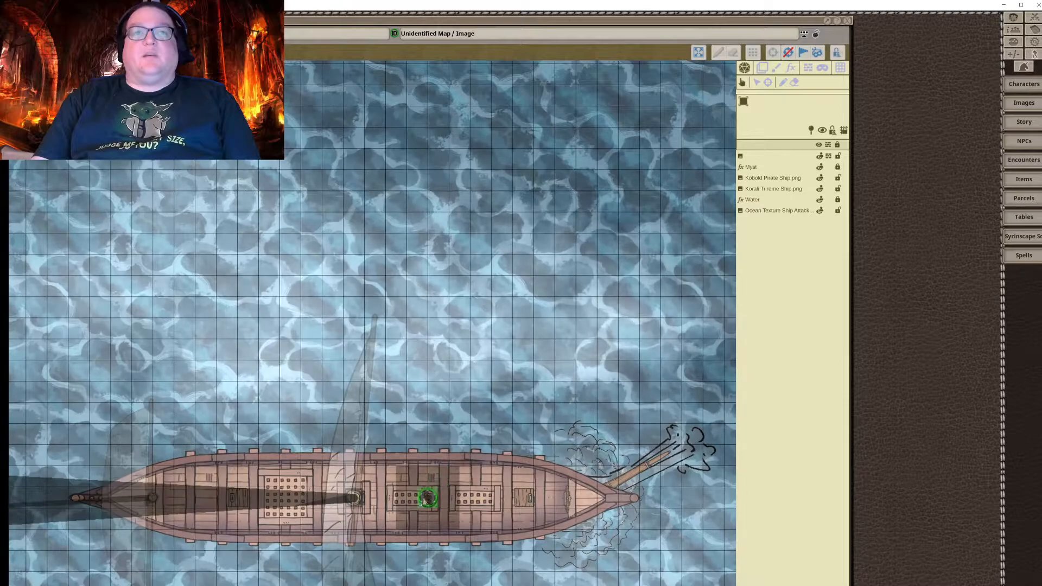
pyautogui.moveTo(375, 518); pyautogui.dragTo(343, 518)
pyautogui.scroll(-3, 380, 463)
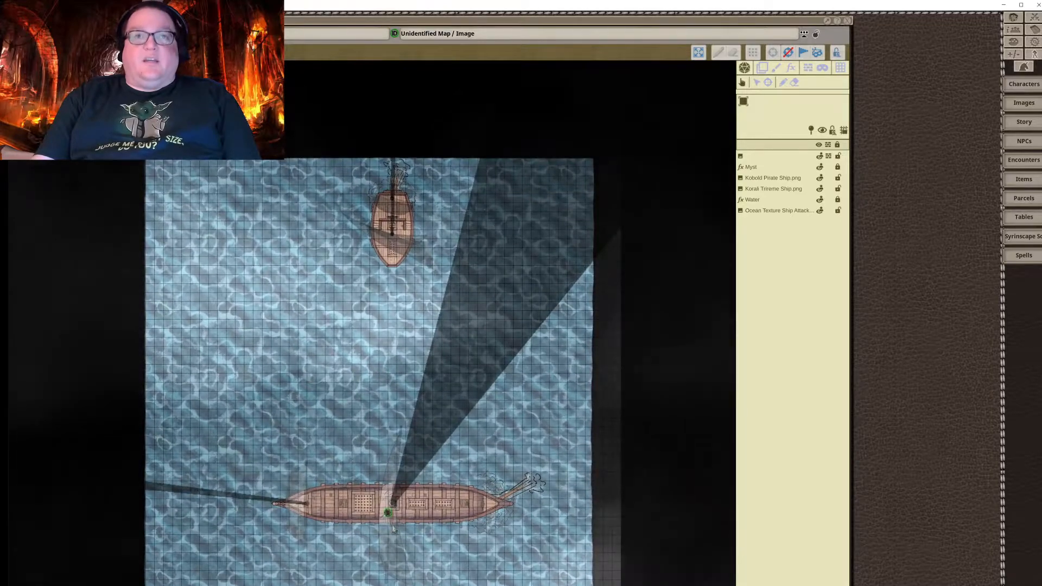
pyautogui.moveTo(388, 515); pyautogui.dragTo(398, 517)
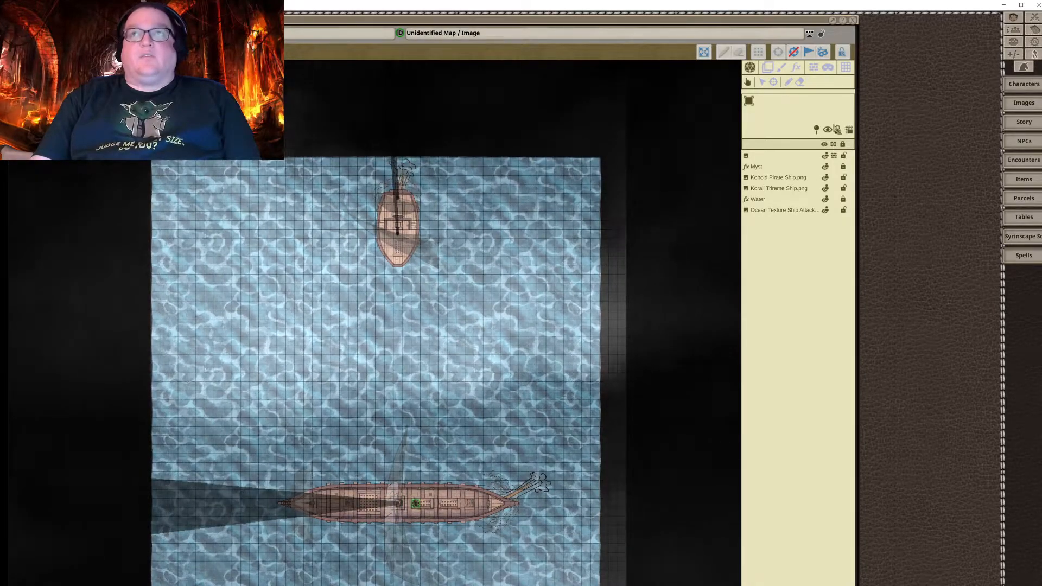
# Turn off line of sight on the unidentified ship map and close that map
pyautogui.click(827, 129)
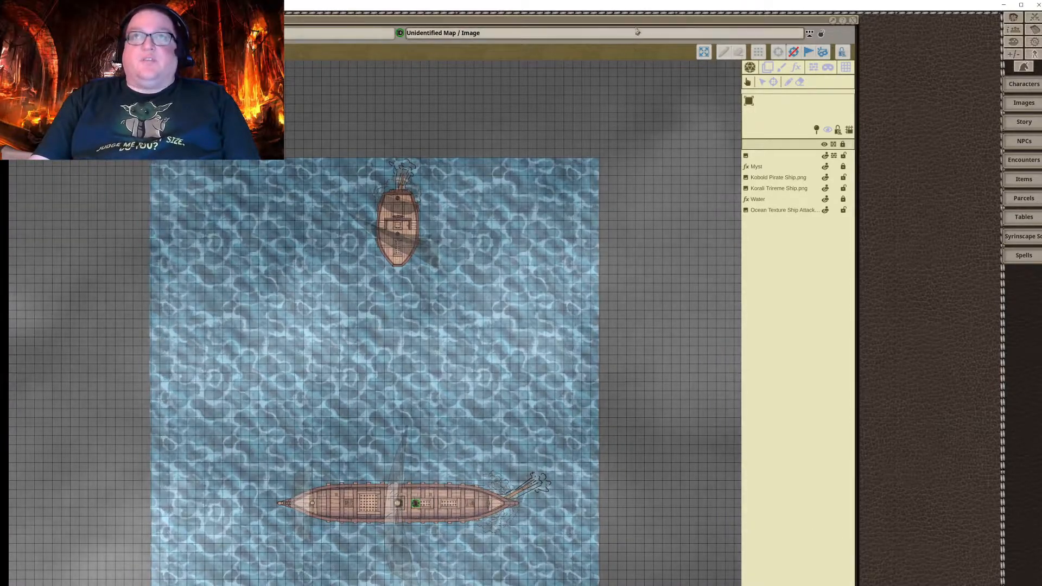
pyautogui.click(854, 22)
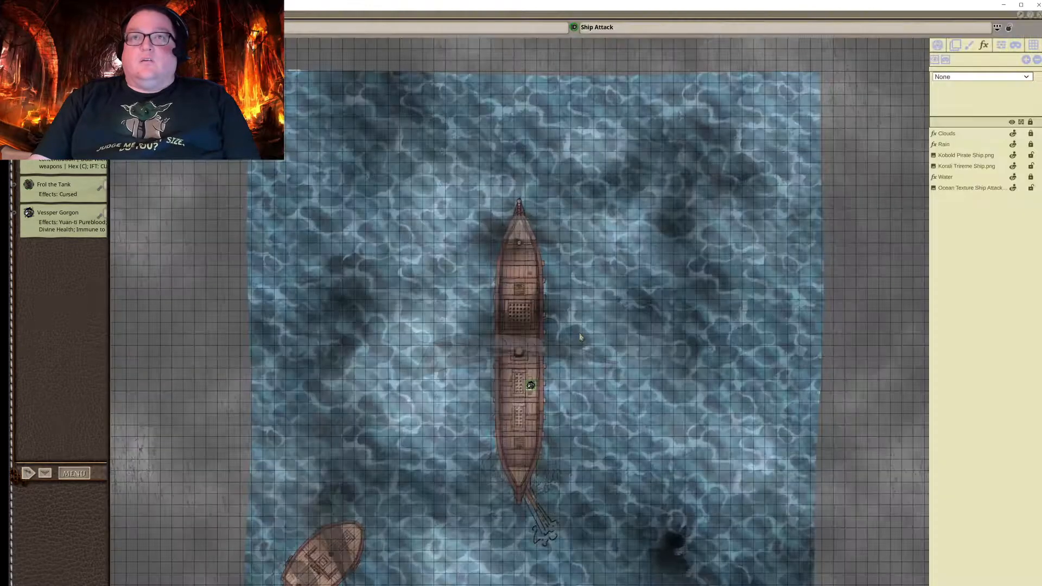
# Reposition the Ship Attack map window, lock the map, and widen the window to the screen's far edge
pyautogui.click(699, 26)
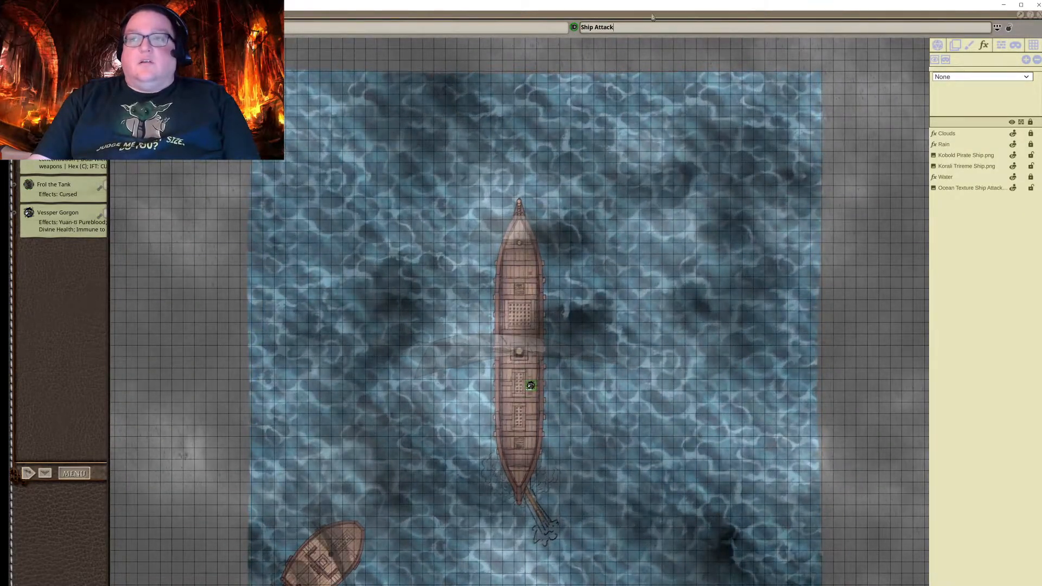
pyautogui.moveTo(656, 8); pyautogui.dragTo(534, 17)
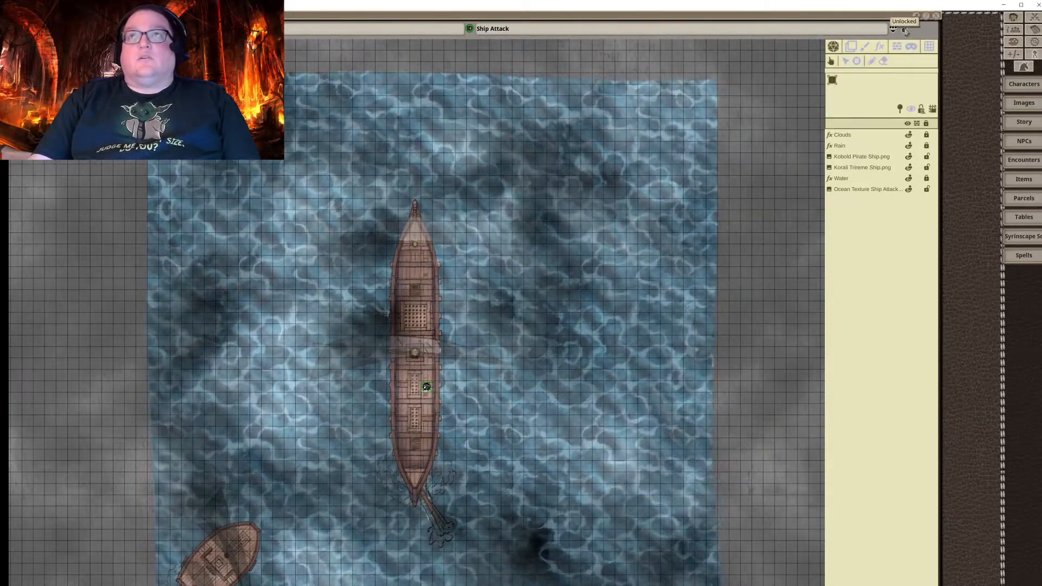
pyautogui.click(905, 30)
pyautogui.moveTo(941, 43); pyautogui.dragTo(1039, 43)
pyautogui.scroll(3, 552, 426)
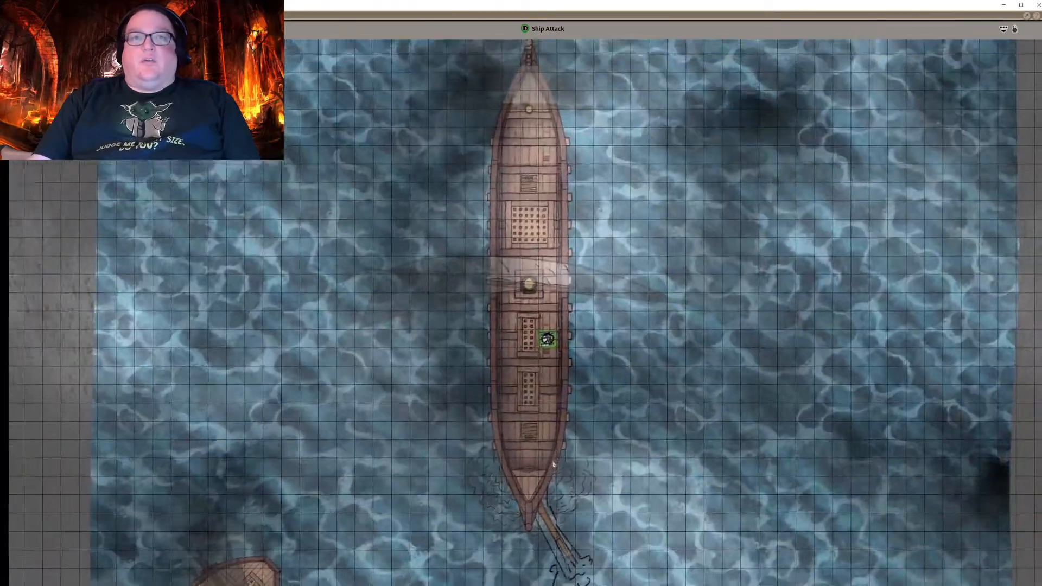
pyautogui.moveTo(554, 464); pyautogui.dragTo(556, 569)
pyautogui.scroll(-1, 557, 566)
pyautogui.scroll(-1, 663, 254)
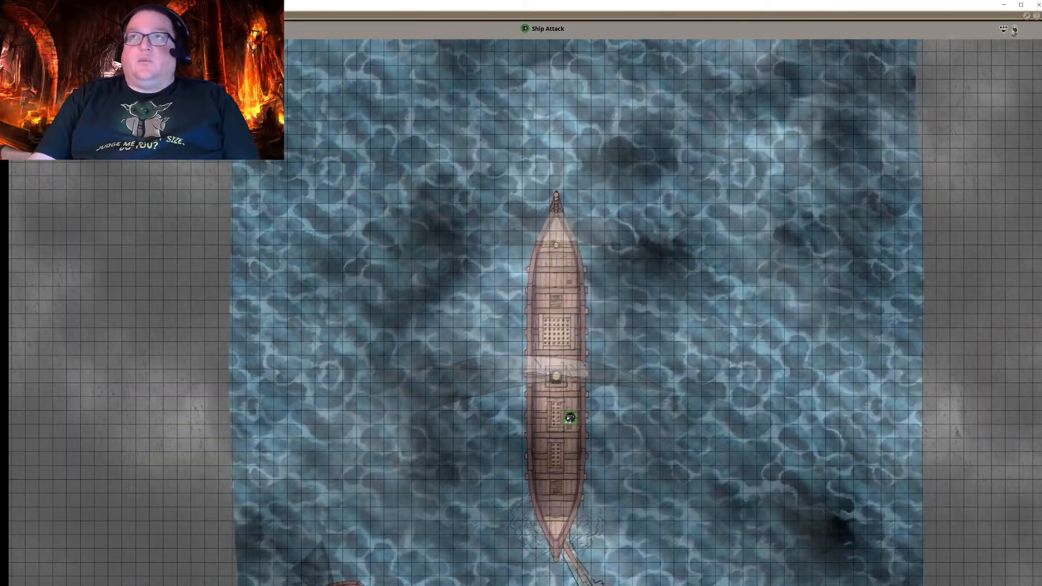
# Unlock the Ship Attack map, set the Clouds value of its Clouds effect layer to 0, and close the map
pyautogui.click(1005, 29)
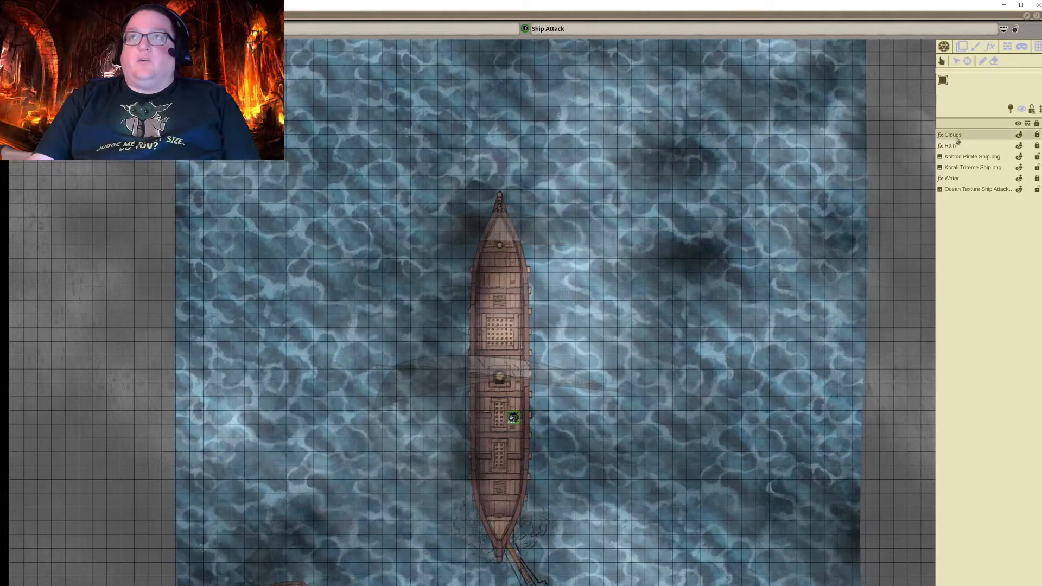
pyautogui.click(994, 46)
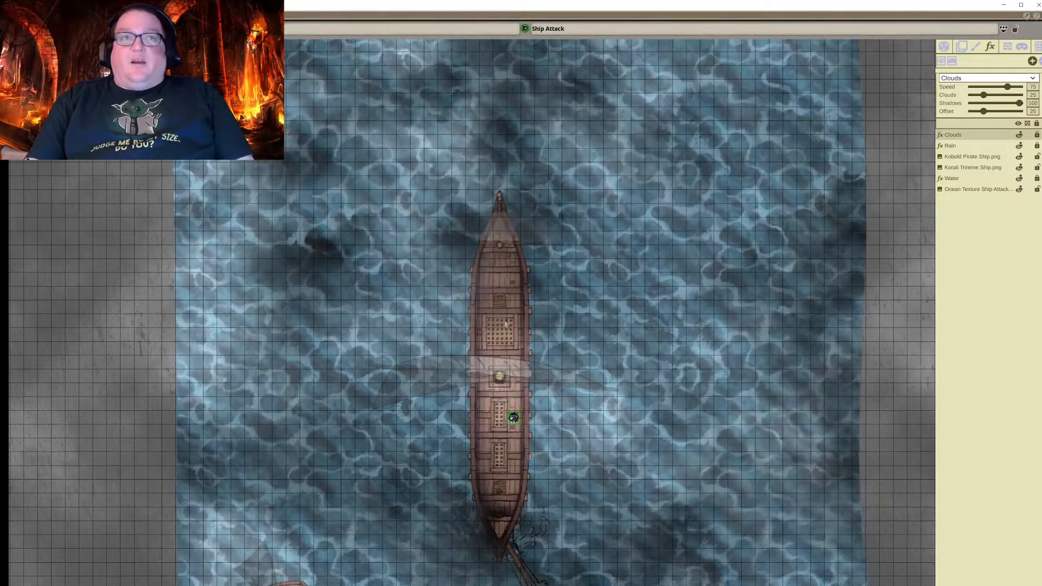
pyautogui.moveTo(983, 95); pyautogui.dragTo(972, 95)
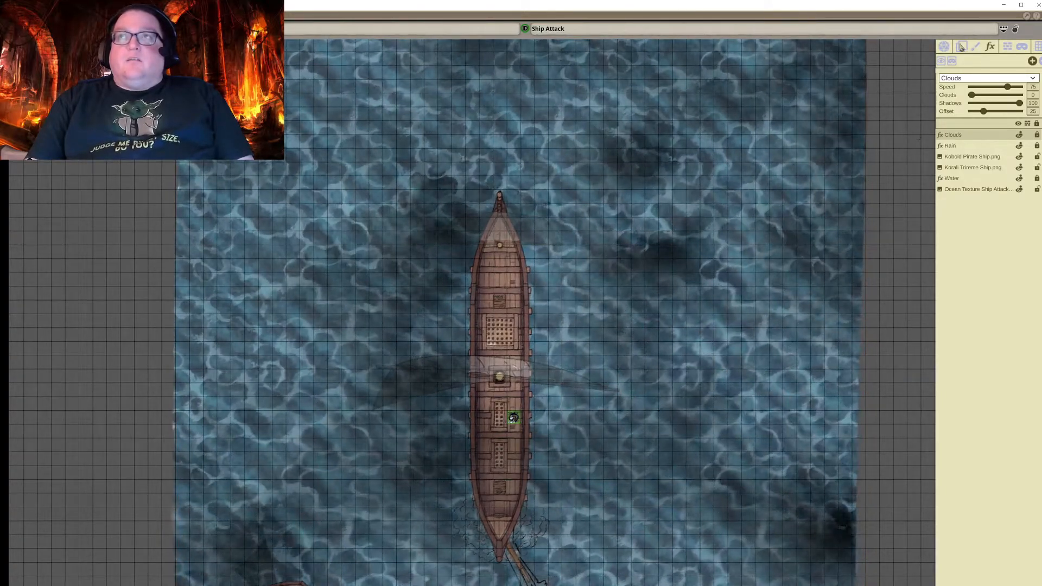
pyautogui.click(944, 47)
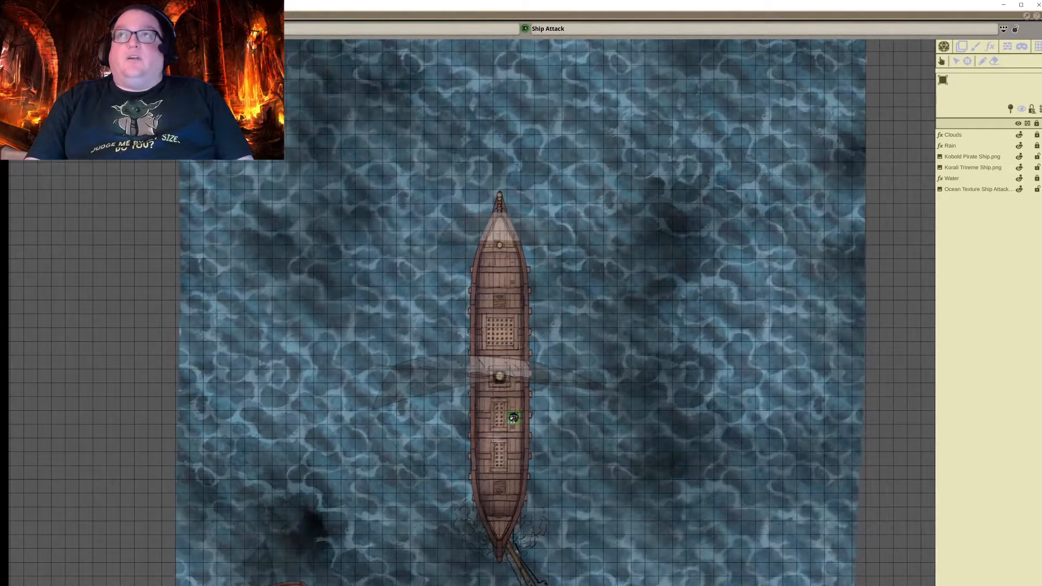
pyautogui.click(1040, 16)
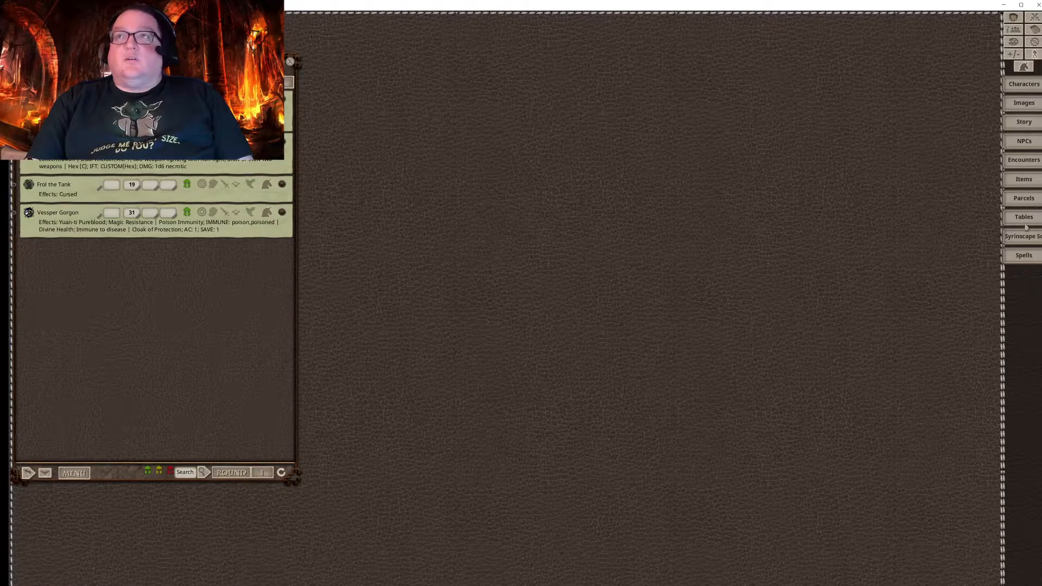
# Open Map: Lava Field from the Fortress of the Colossus image group
pyautogui.click(1024, 103)
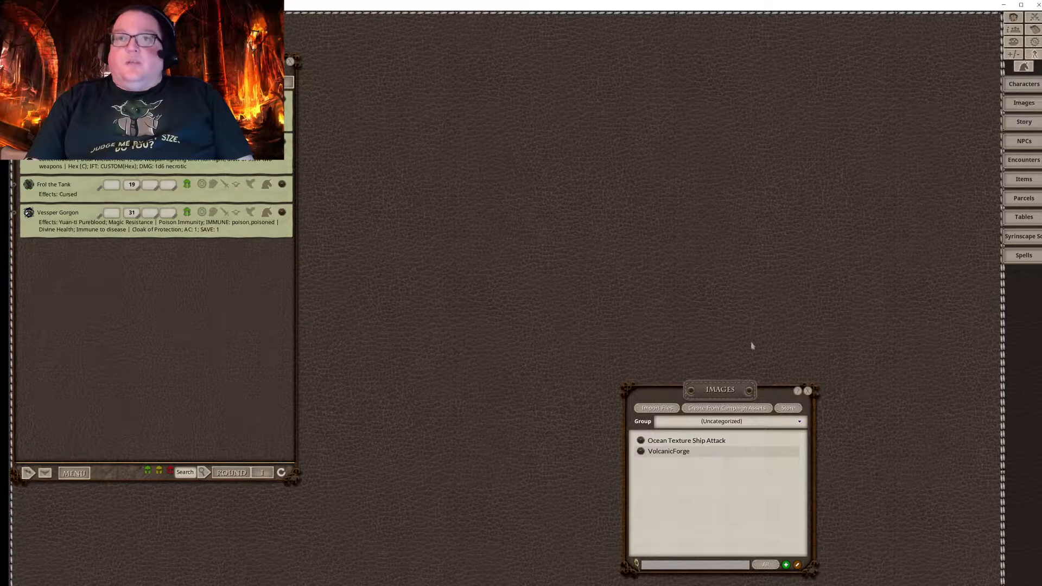
pyautogui.click(703, 422)
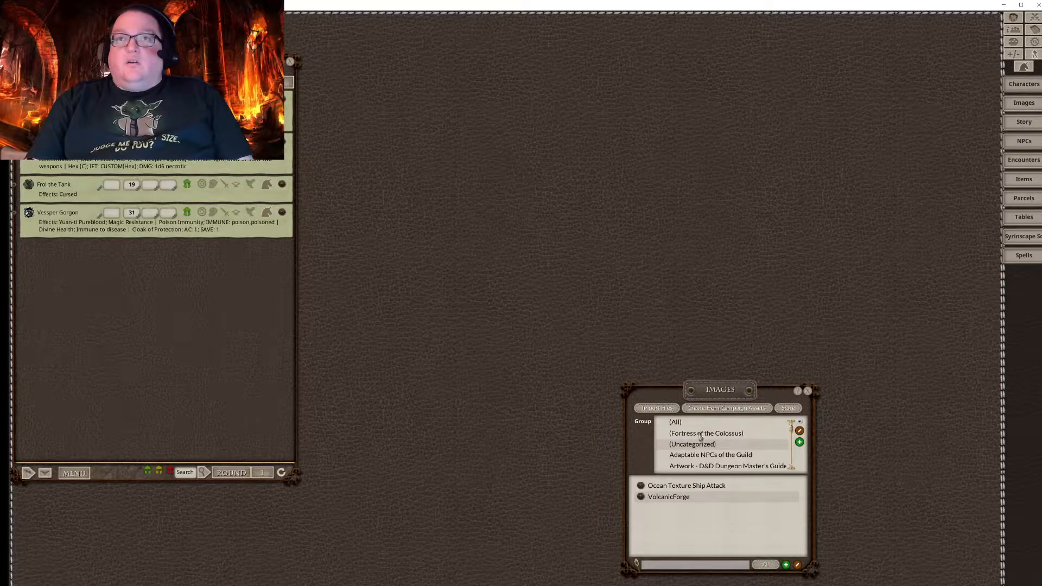
pyautogui.click(699, 435)
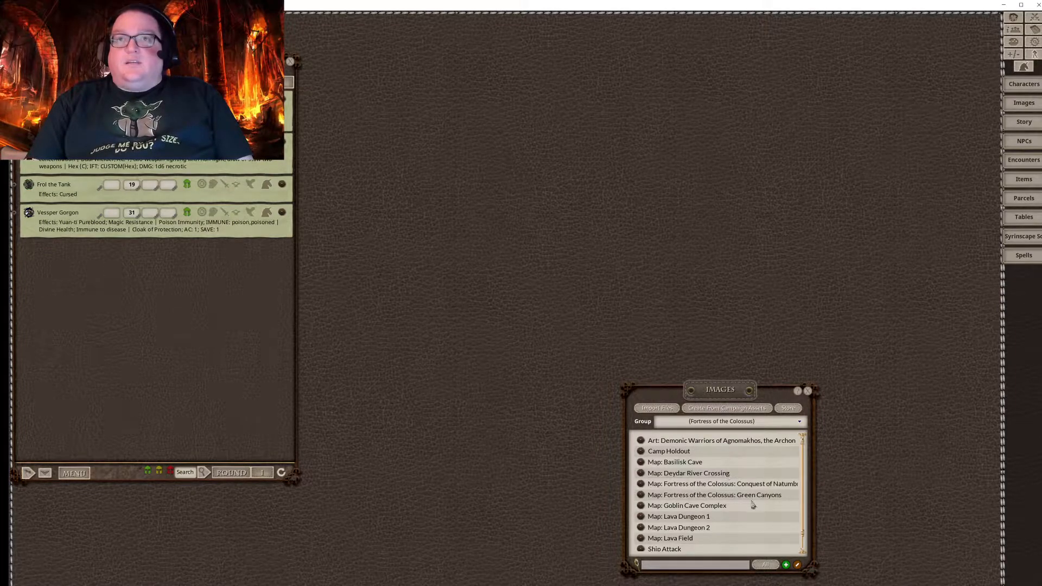
pyautogui.click(678, 540)
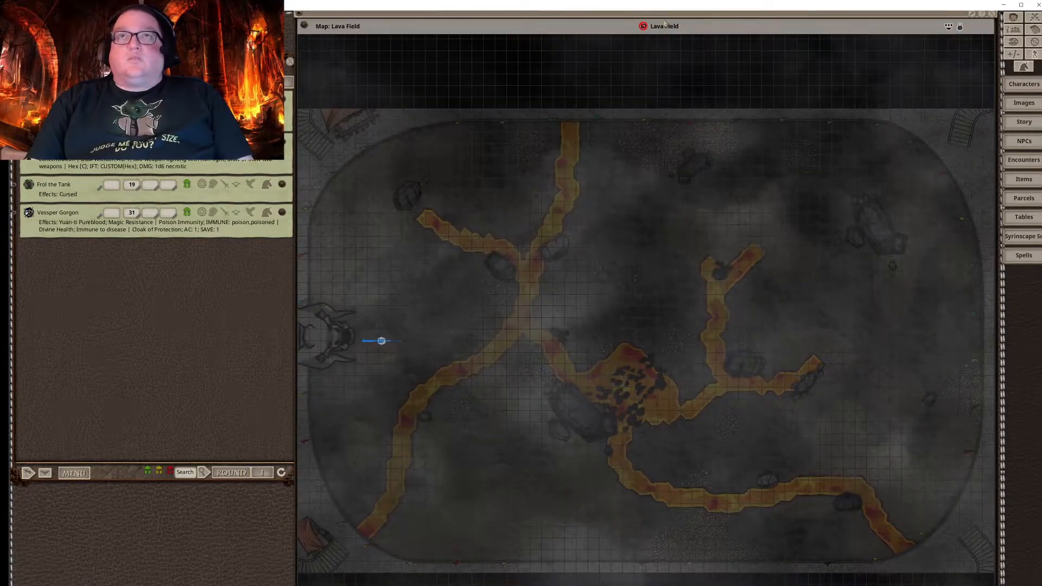
# Shift the Lava Field window slightly and remove the blue pointer arrow near the skull carving
pyautogui.moveTo(664, 24); pyautogui.dragTo(656, 25)
pyautogui.rightClick(435, 330)
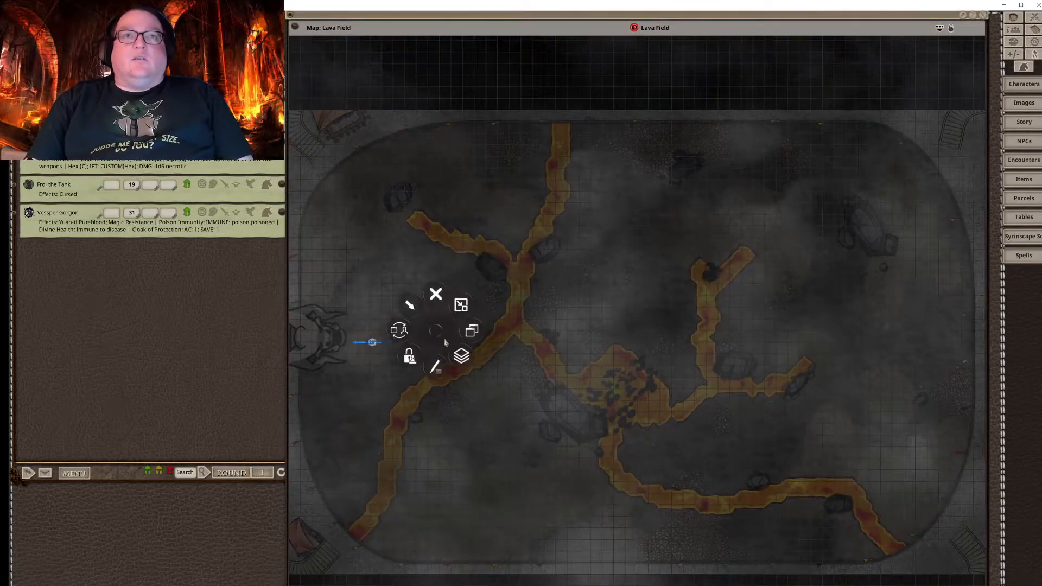
pyautogui.click(413, 306)
pyautogui.click(434, 288)
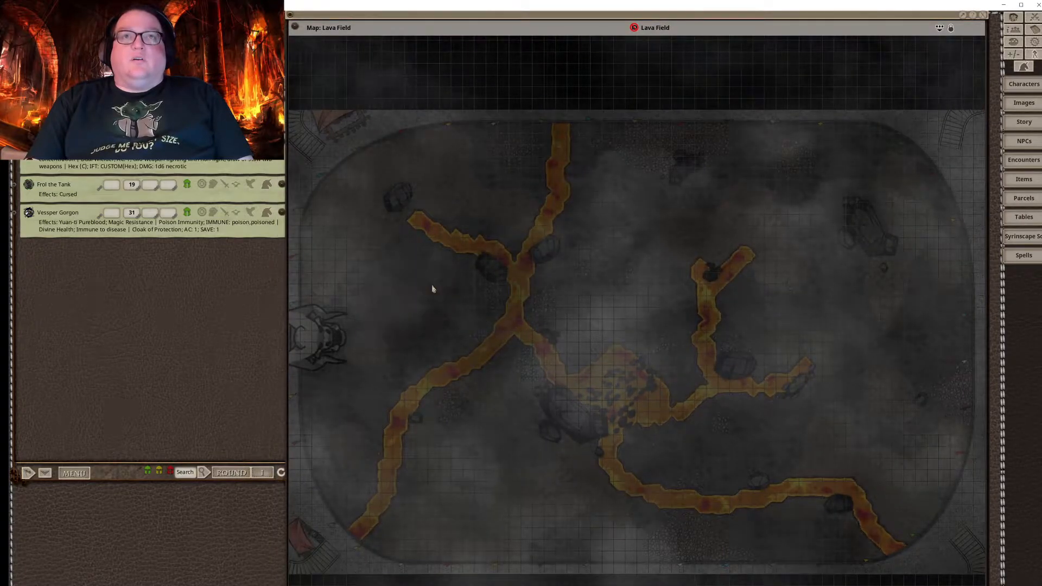
# Place the last combat tracker character's token near the middle of the lava field and widen the map window
pyautogui.moveTo(29, 214); pyautogui.dragTo(621, 307)
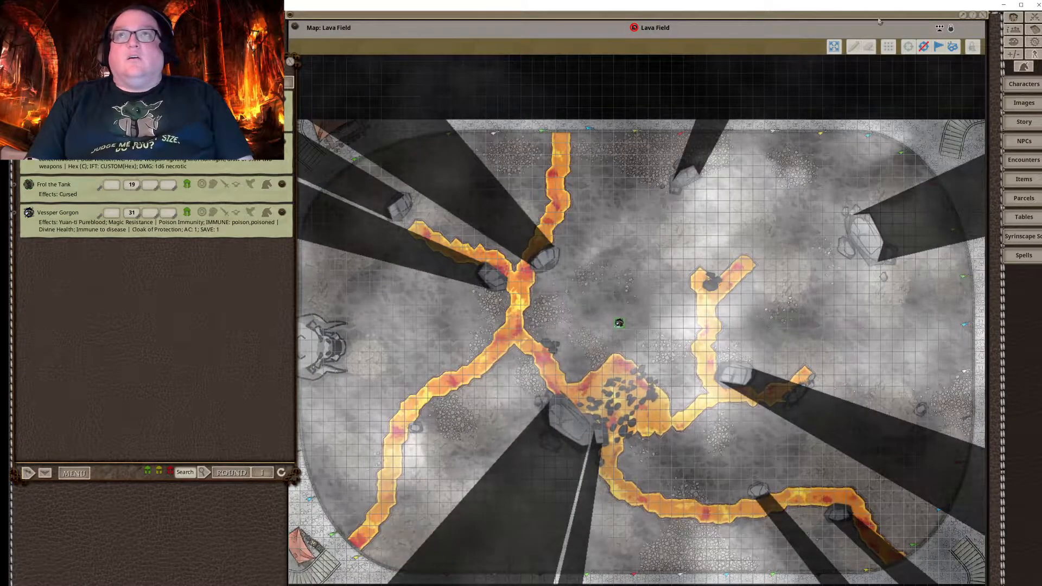
pyautogui.moveTo(879, 21); pyautogui.dragTo(606, 24)
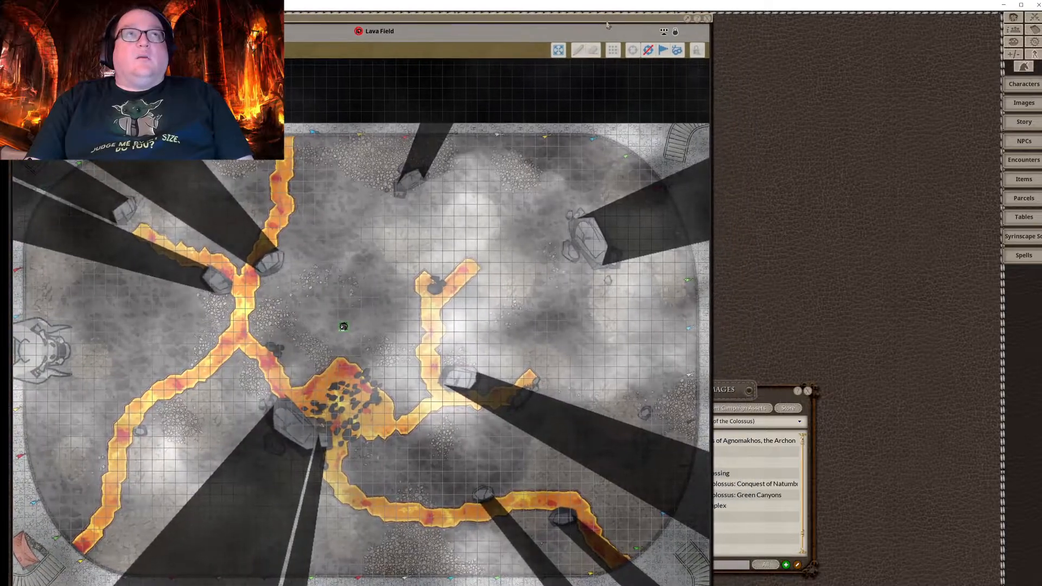
pyautogui.moveTo(711, 123); pyautogui.dragTo(1039, 125)
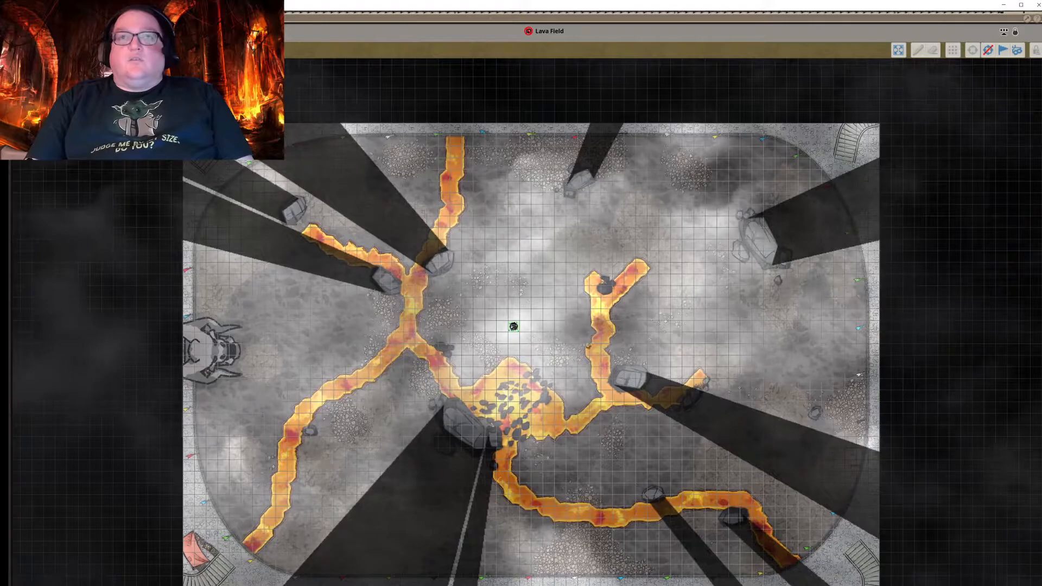
# Unlock the Lava Field map and open the settings of its Water effect layer
pyautogui.scroll(4, 564, 380)
pyautogui.scroll(1, 565, 379)
pyautogui.moveTo(565, 379); pyautogui.dragTo(608, 368)
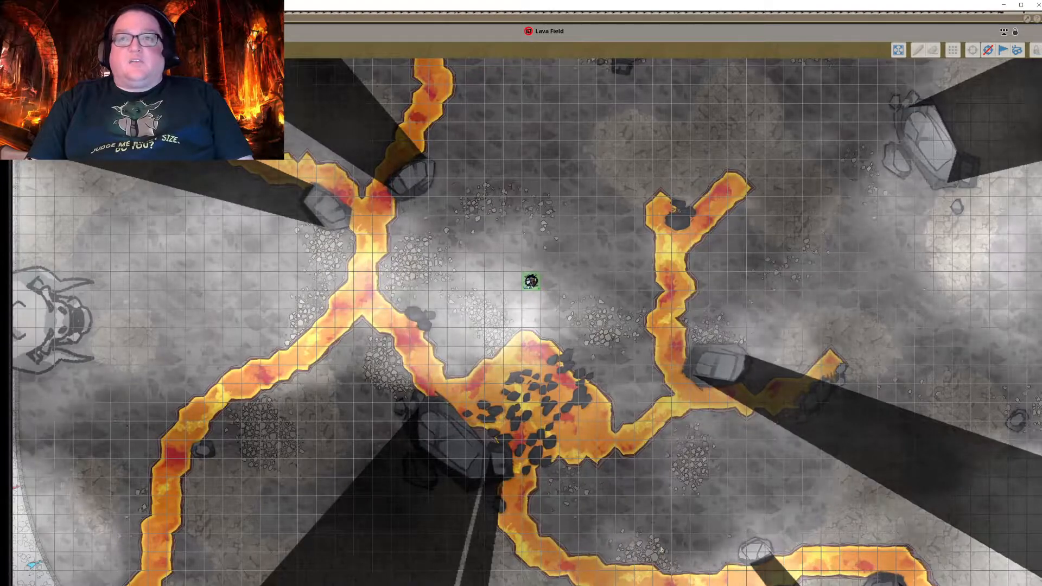
pyautogui.scroll(6, 411, 385)
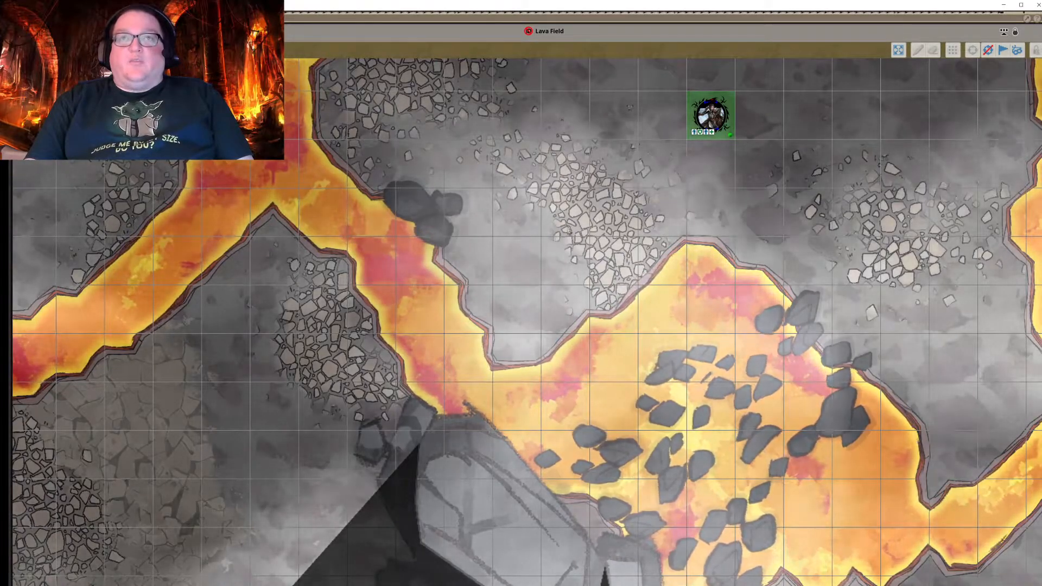
pyautogui.scroll(-3, 688, 394)
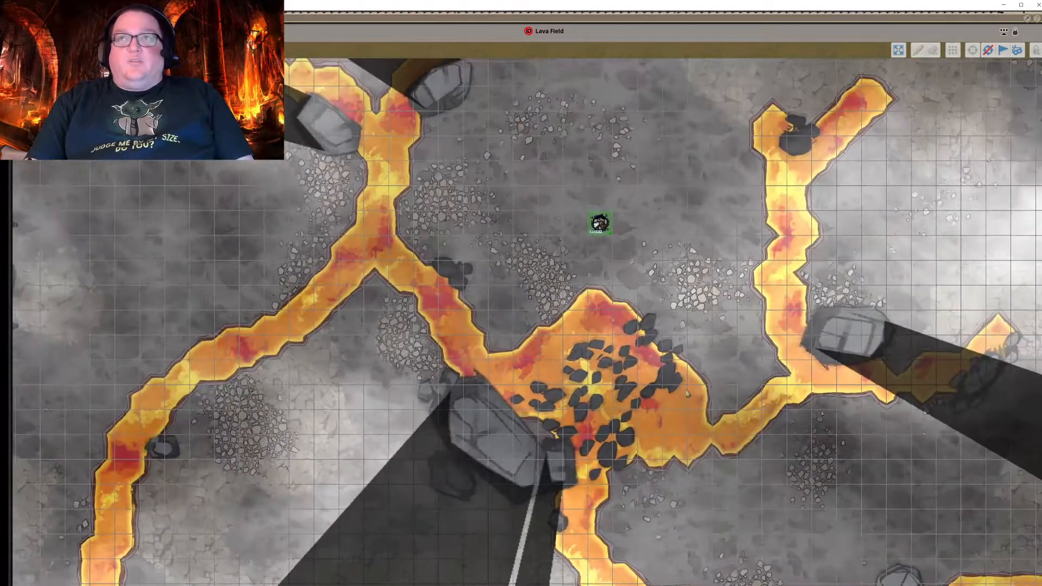
pyautogui.scroll(-1, 687, 394)
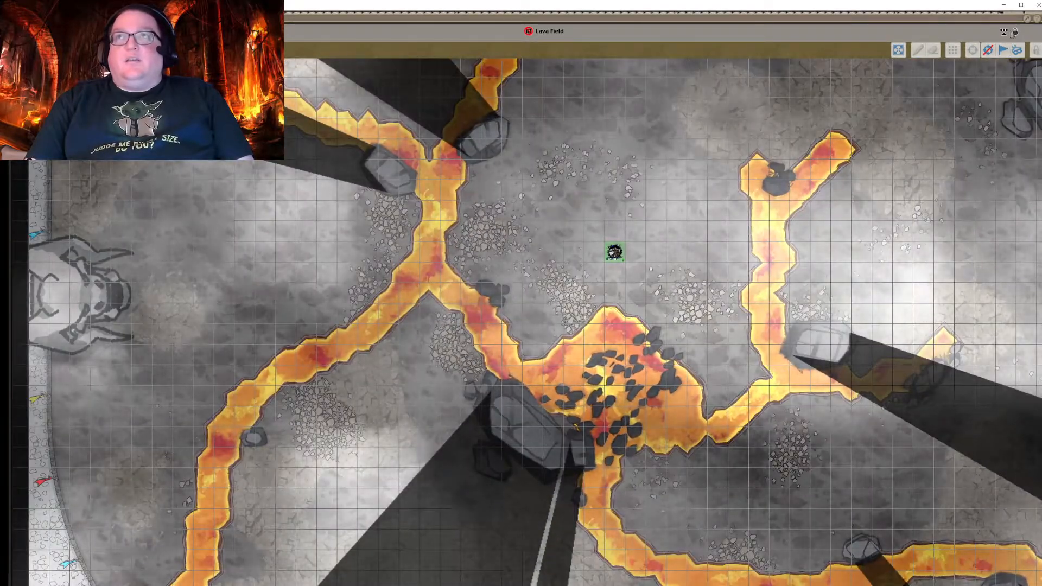
pyautogui.click(1012, 33)
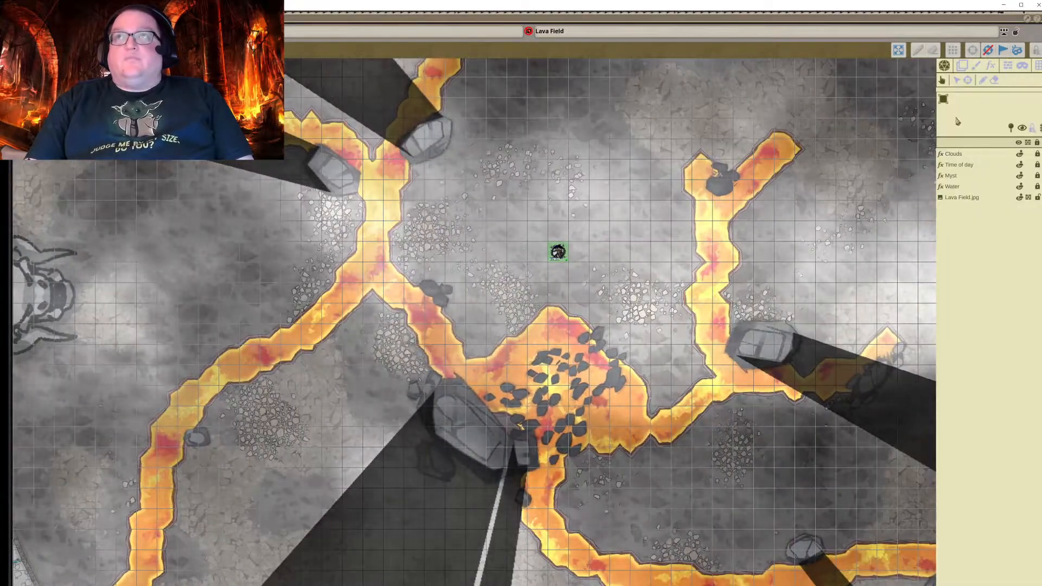
pyautogui.click(983, 187)
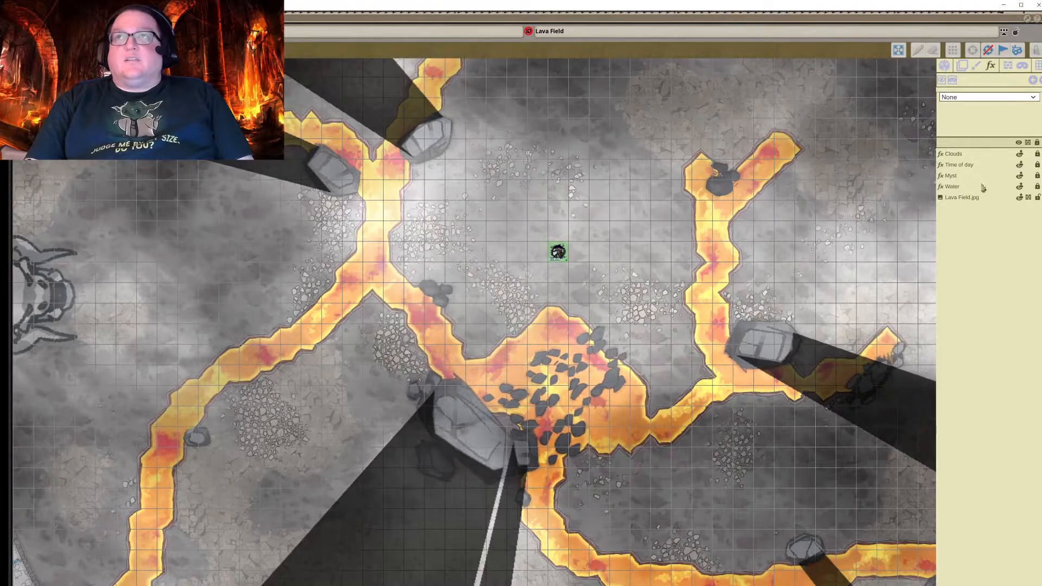
pyautogui.click(953, 186)
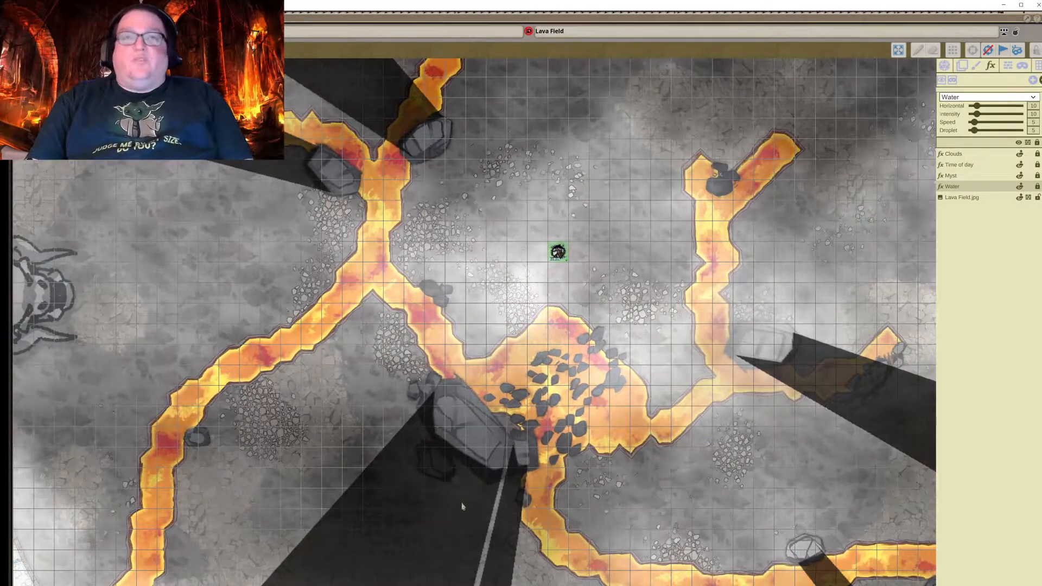
# Examine the Water effect along the forked lava channel and the area-masking tools of its layer
pyautogui.scroll(5, 464, 491)
pyautogui.moveTo(434, 301); pyautogui.dragTo(505, 536)
pyautogui.moveTo(530, 438); pyautogui.dragTo(630, 368)
pyautogui.moveTo(634, 406); pyautogui.dragTo(705, 406)
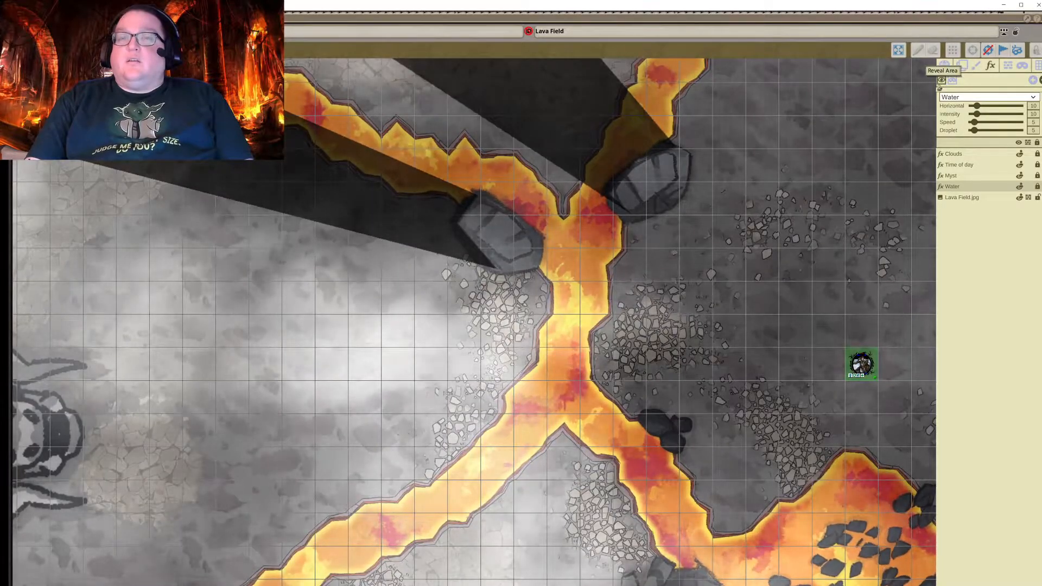
pyautogui.scroll(3, 509, 442)
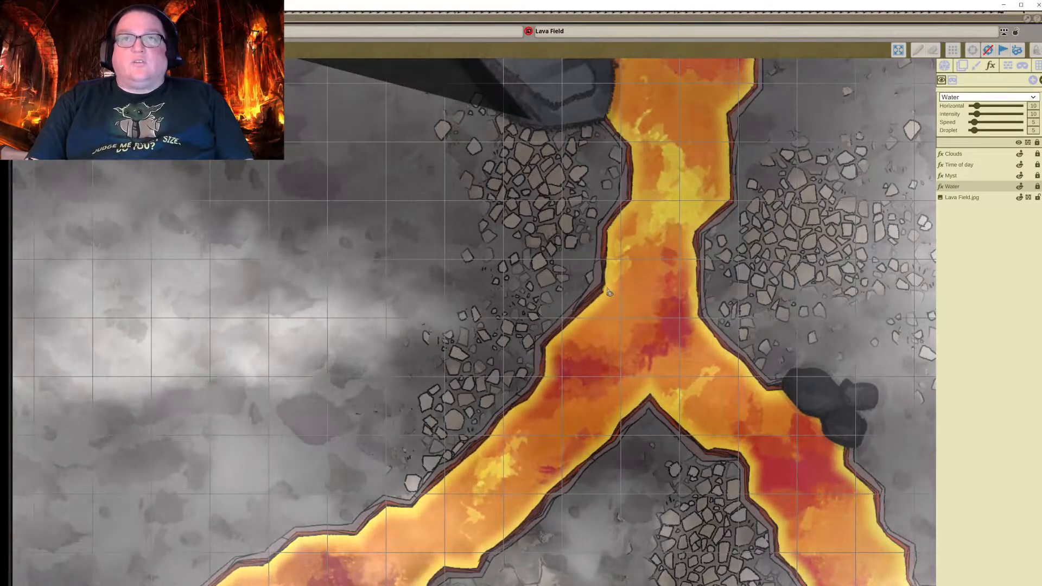
pyautogui.moveTo(618, 285)
pyautogui.mouseDown()
pyautogui.moveTo(439, 198)
pyautogui.moveTo(327, 204)
pyautogui.moveTo(284, 238)
pyautogui.moveTo(252, 302)
pyautogui.moveTo(265, 393)
pyautogui.moveTo(303, 471)
pyautogui.moveTo(402, 552)
pyautogui.mouseUp()
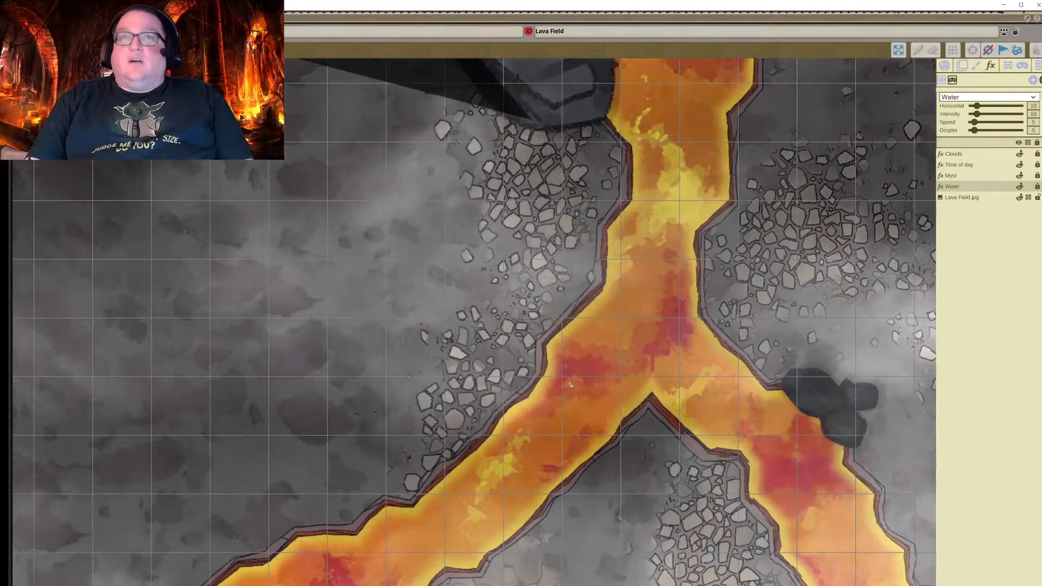
pyautogui.moveTo(135, 172)
pyautogui.mouseDown()
pyautogui.moveTo(152, 233)
pyautogui.moveTo(263, 442)
pyautogui.moveTo(328, 522)
pyautogui.moveTo(406, 505)
pyautogui.moveTo(520, 404)
pyautogui.moveTo(542, 343)
pyautogui.moveTo(593, 297)
pyautogui.moveTo(628, 167)
pyautogui.moveTo(602, 116)
pyautogui.moveTo(491, 88)
pyautogui.moveTo(326, 70)
pyautogui.moveTo(261, 68)
pyautogui.moveTo(206, 95)
pyautogui.moveTo(174, 128)
pyautogui.mouseUp()
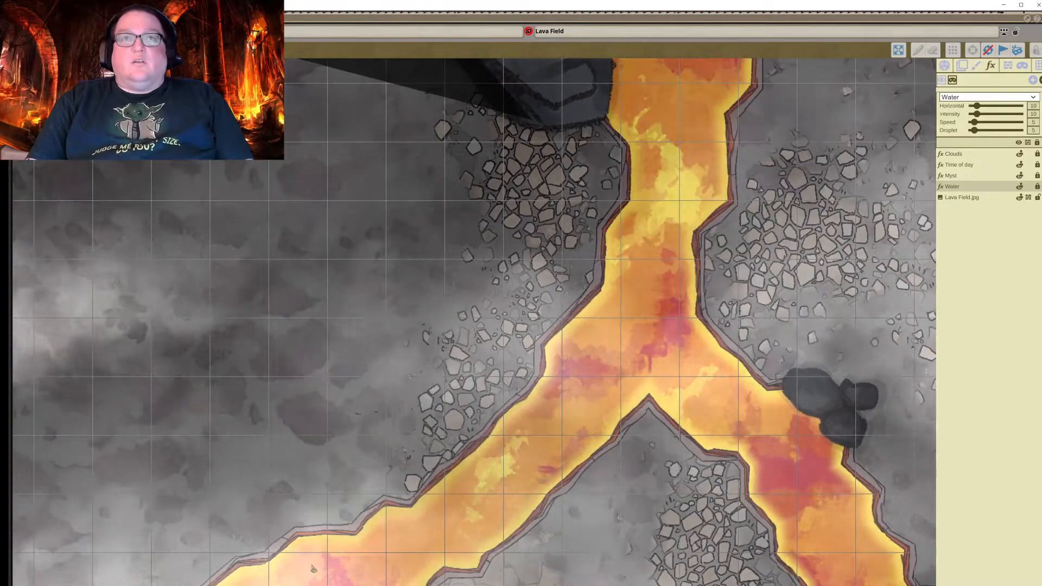
pyautogui.scroll(-1, 674, 424)
pyautogui.scroll(-2, 674, 424)
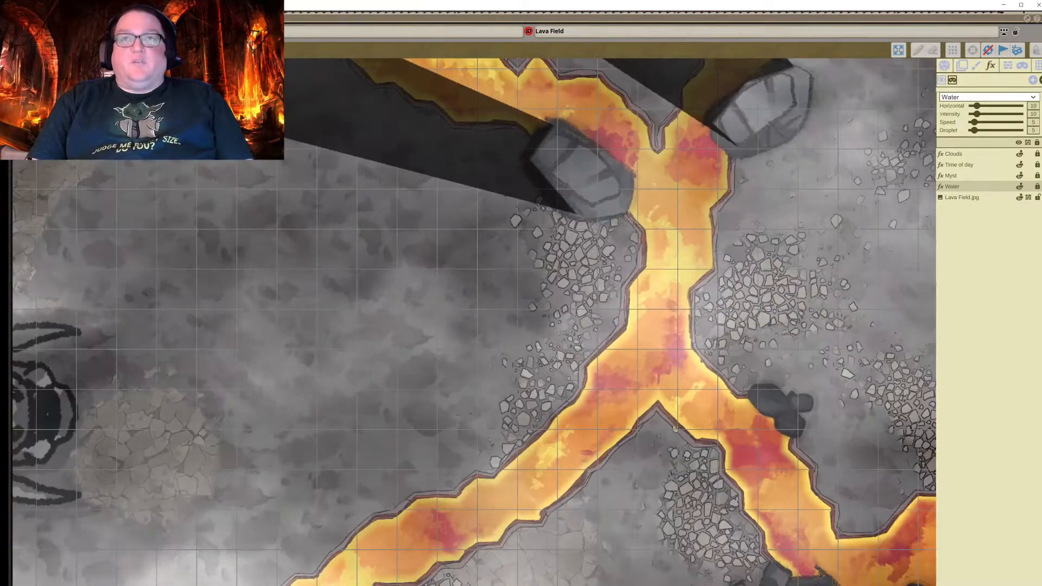
# Examine the animated Water effect across the entire lava field, including the lava pool and outer channels
pyautogui.moveTo(797, 477); pyautogui.dragTo(484, 366)
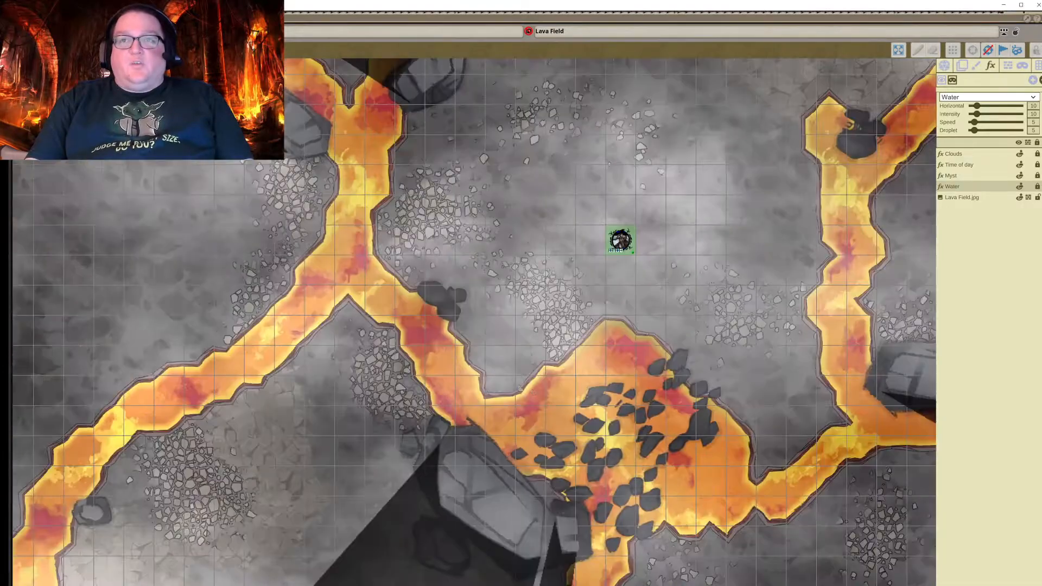
pyautogui.scroll(-6, 718, 445)
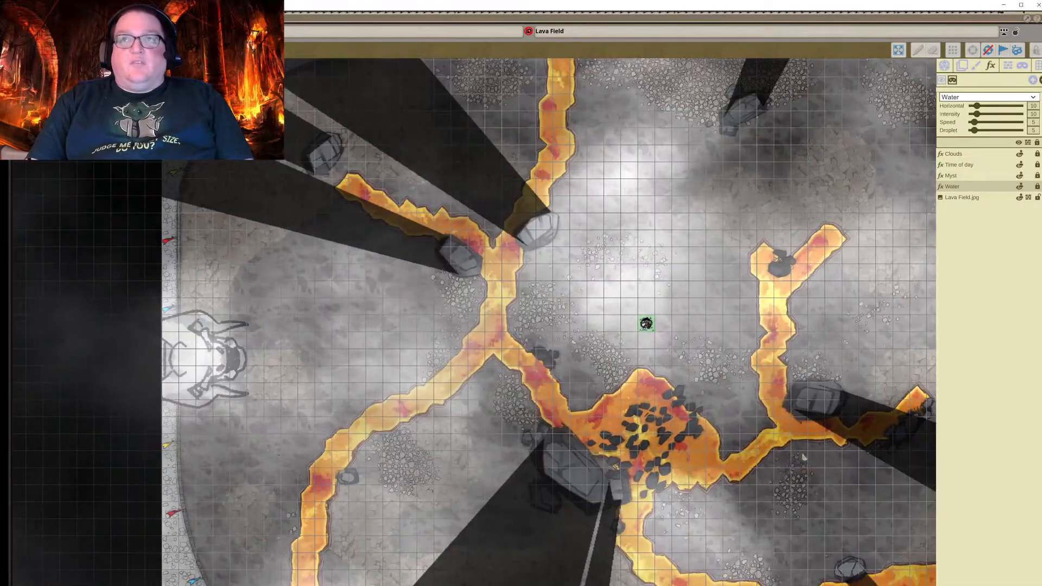
pyautogui.moveTo(800, 457); pyautogui.dragTo(601, 448)
pyautogui.scroll(-2, 601, 448)
pyautogui.moveTo(538, 474)
pyautogui.mouseDown()
pyautogui.moveTo(530, 440)
pyautogui.moveTo(529, 463)
pyautogui.moveTo(539, 462)
pyautogui.mouseUp()
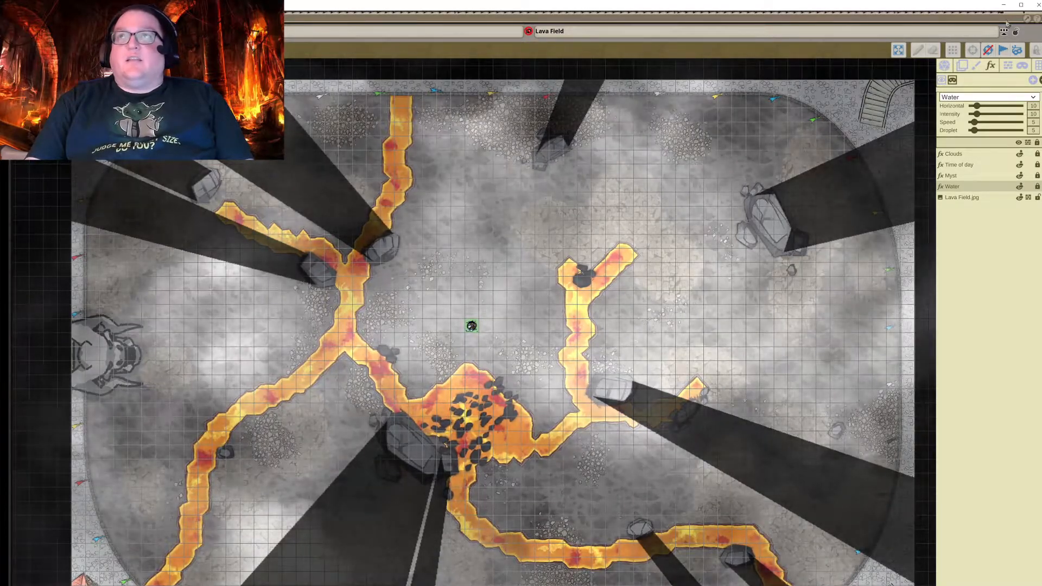
# Close the Lava Field map window and the Images list
pyautogui.moveTo(1008, 24); pyautogui.dragTo(987, 23)
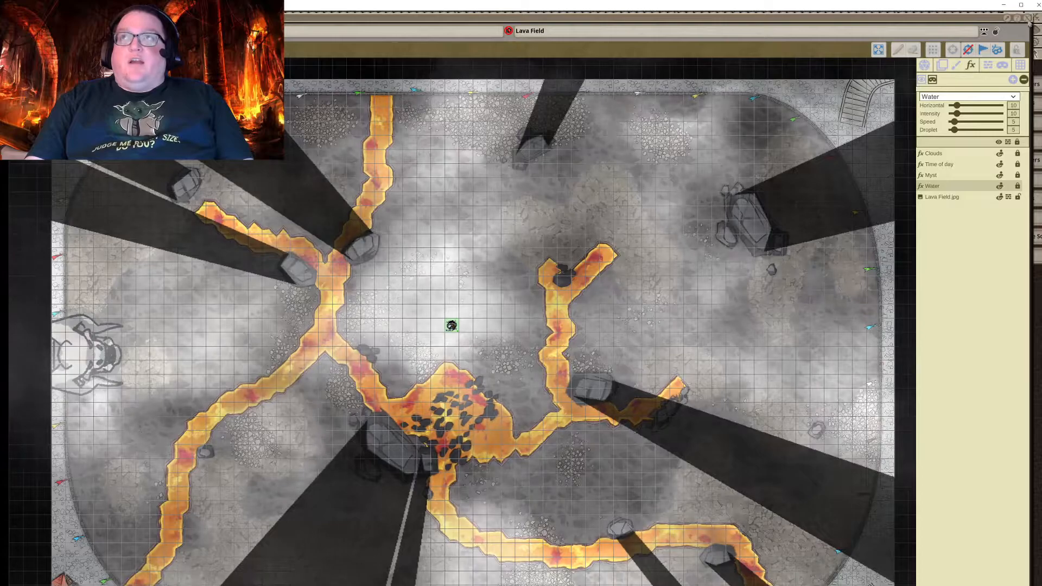
pyautogui.click(1027, 18)
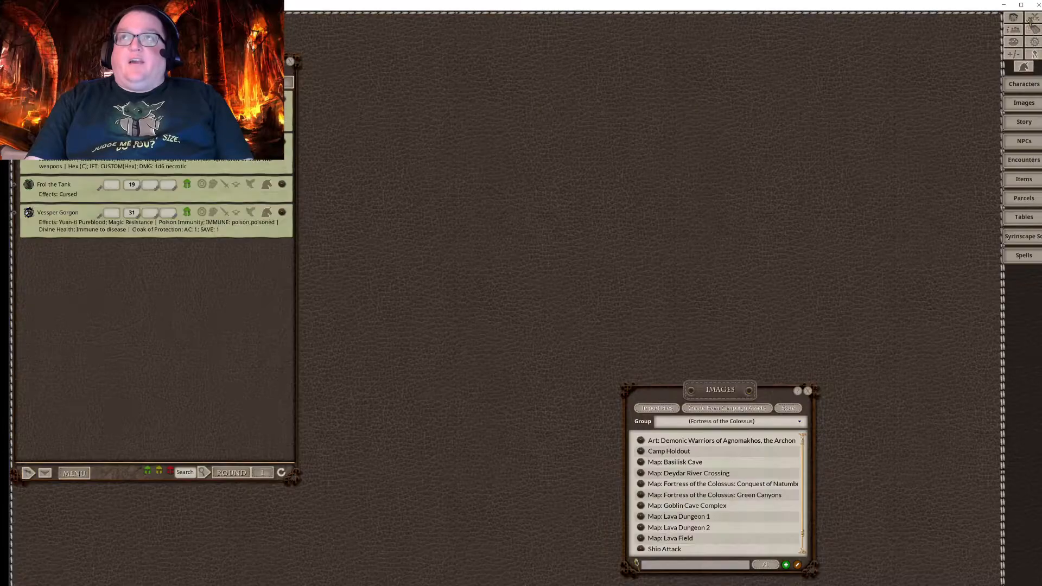
pyautogui.click(809, 391)
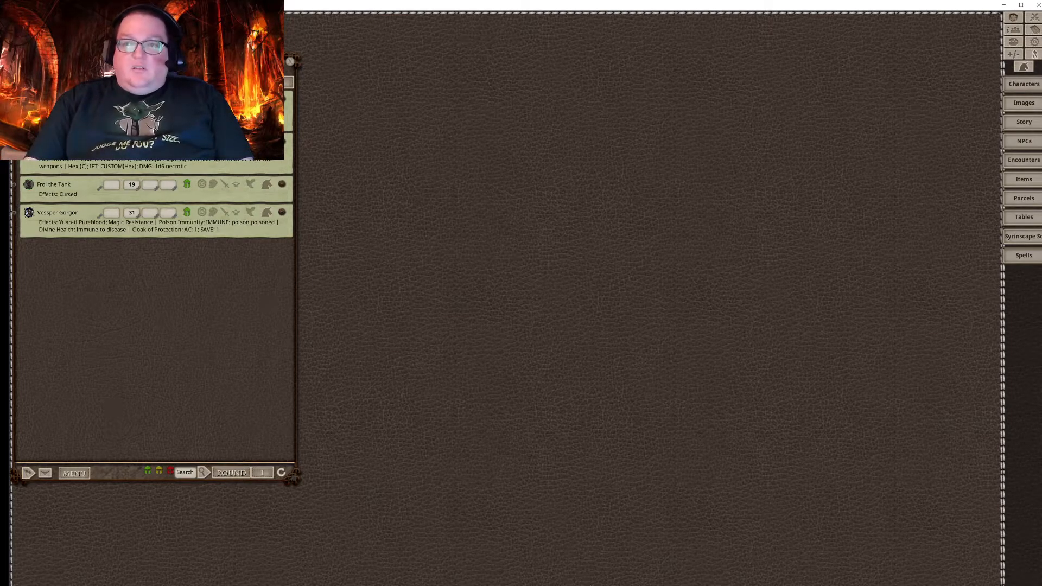
# Bring up the Library and open its Module Export window, placing both windows higher on the desktop
pyautogui.moveTo(613, 585); pyautogui.dragTo(586, 346)
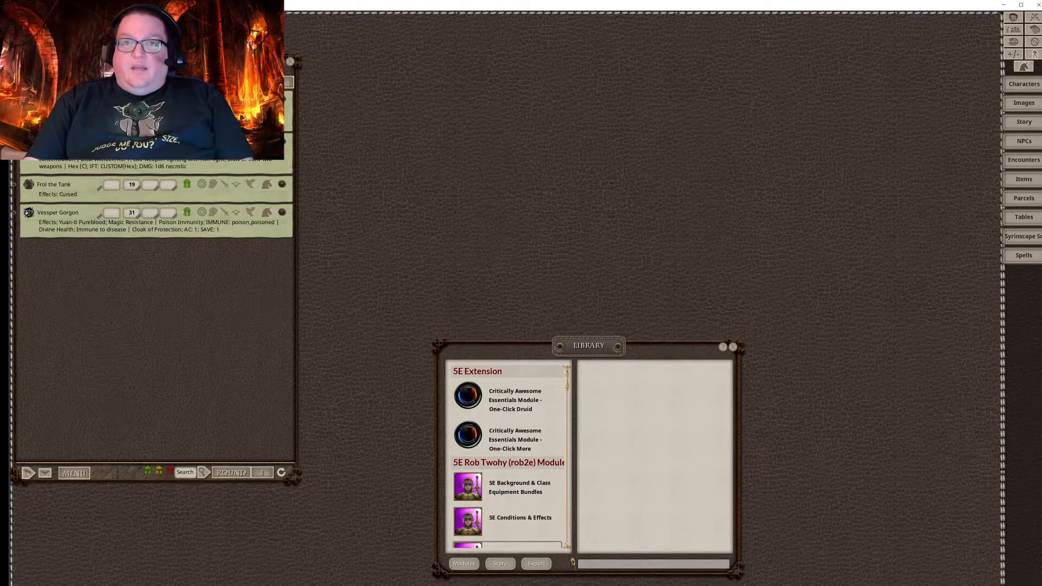
pyautogui.click(535, 563)
pyautogui.moveTo(523, 417); pyautogui.dragTo(488, 283)
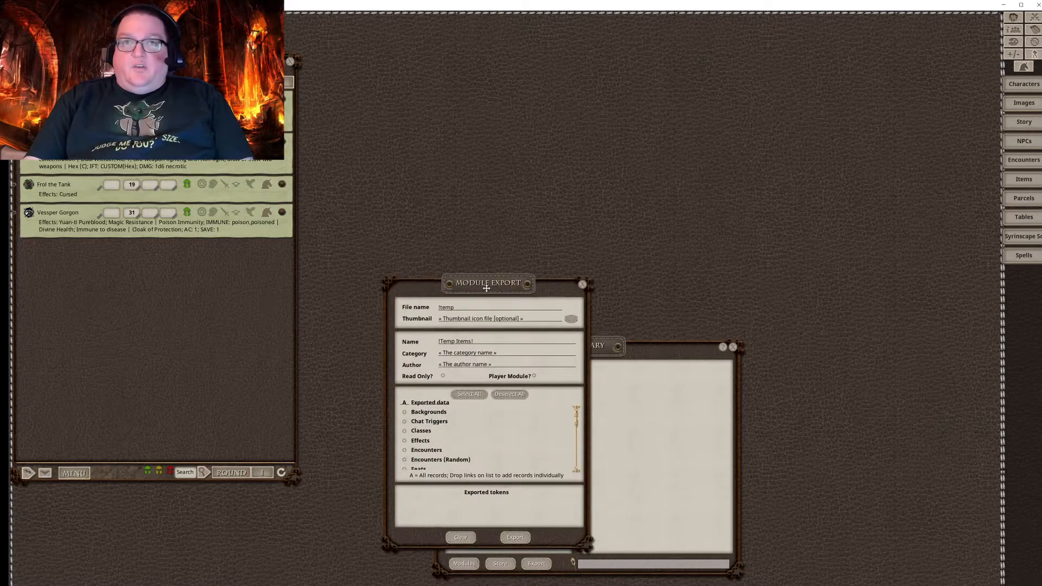